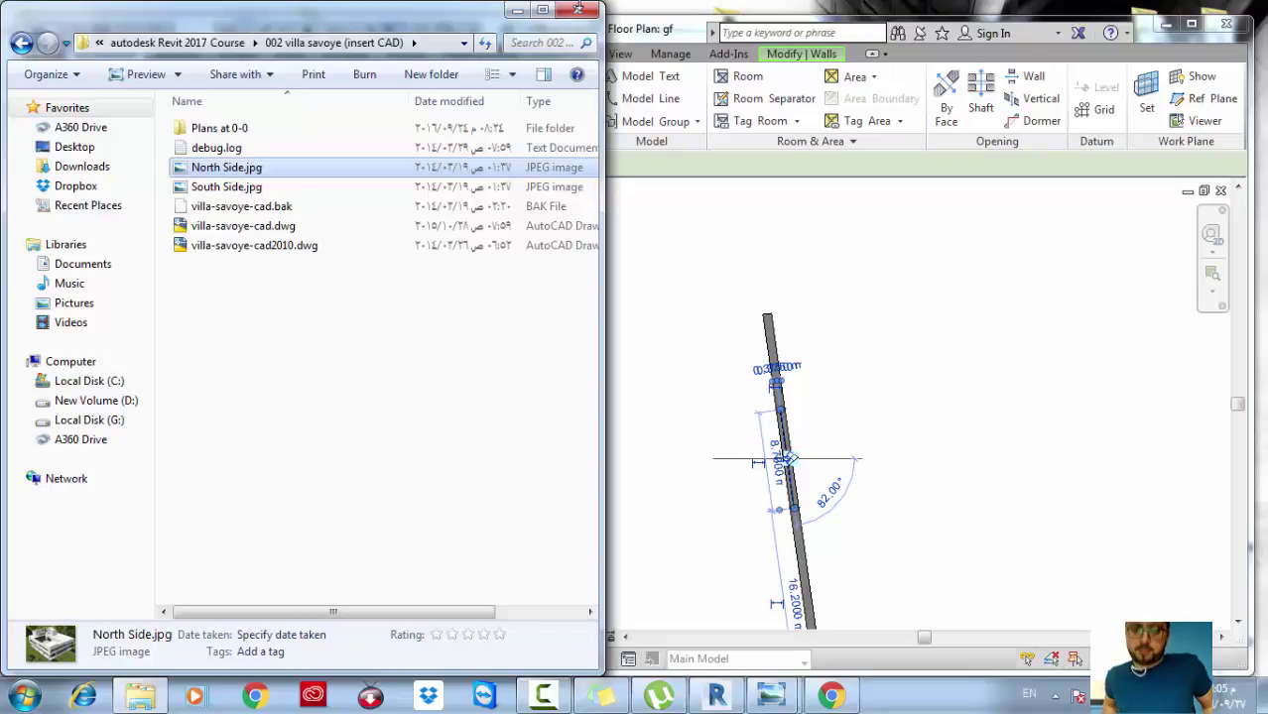
# Minimize the course folder window and cancel the project save reminder without choosing a save option
pyautogui.click(517, 10)
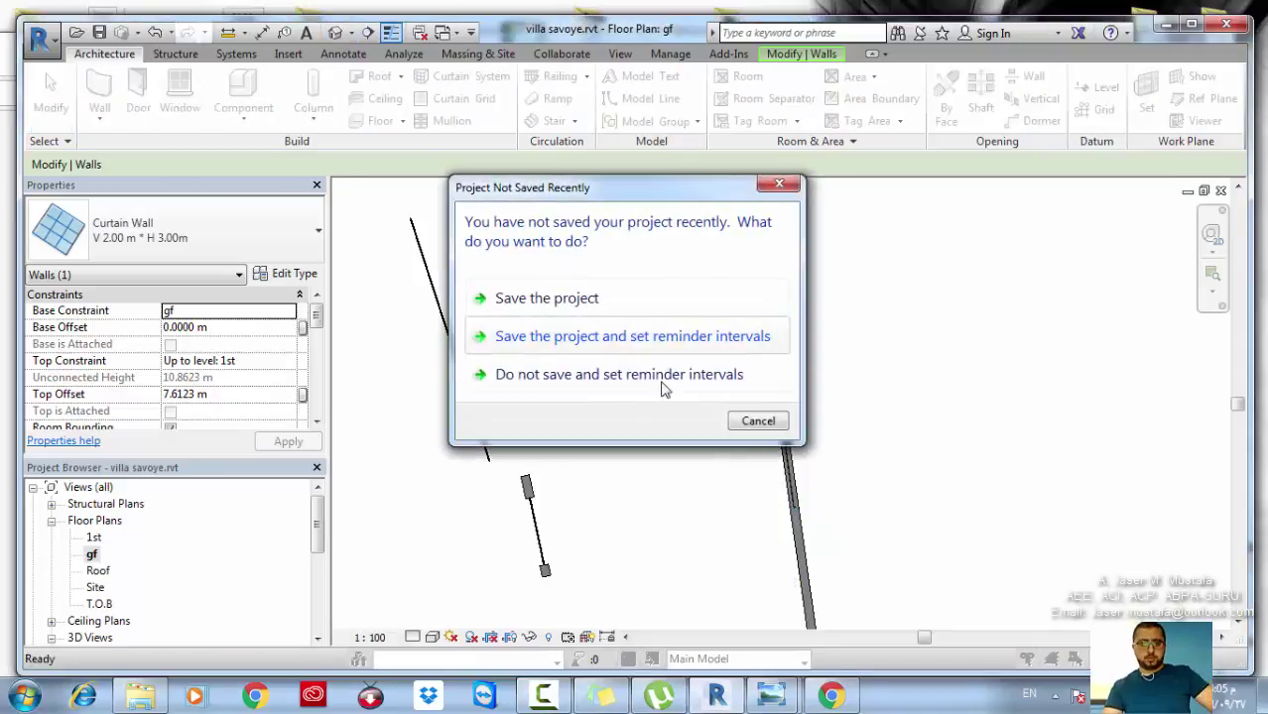
pyautogui.click(757, 417)
pyautogui.scroll(5, 671, 415)
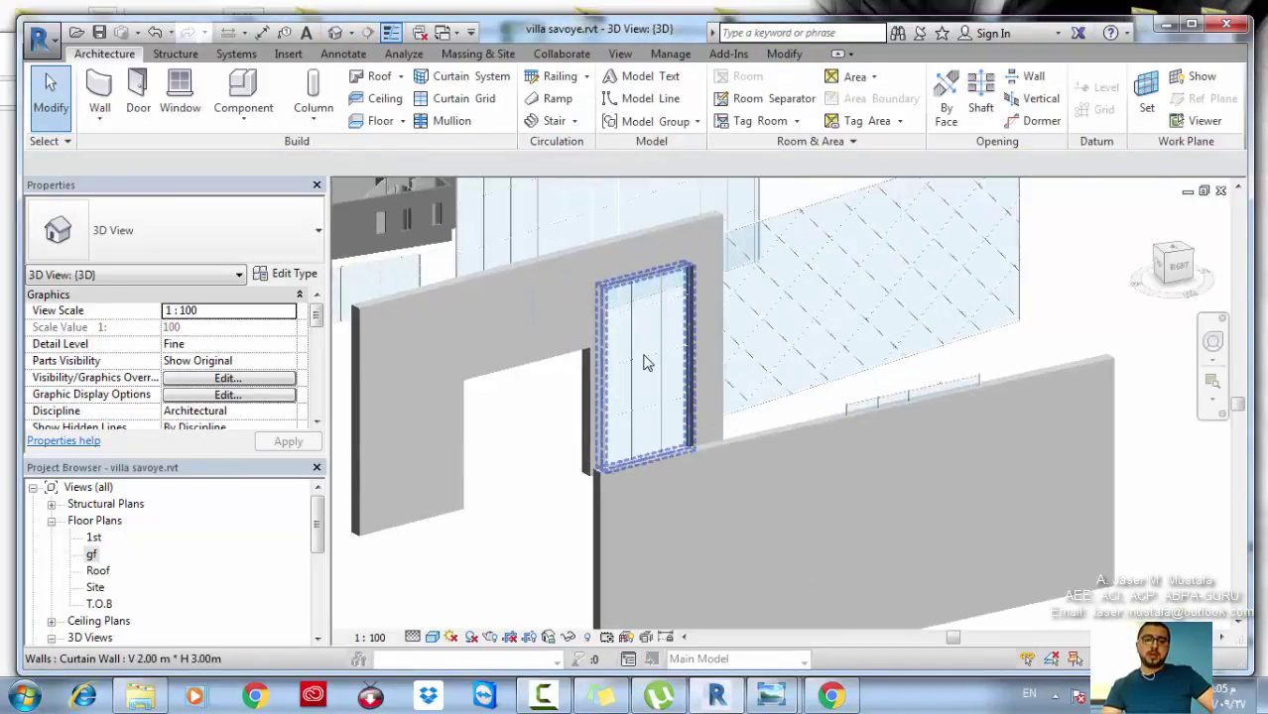
# In the 3D view, examine the curtain wall embedded in the grey wall and one of its glazed panels
pyautogui.click(644, 355)
pyautogui.scroll(3, 645, 355)
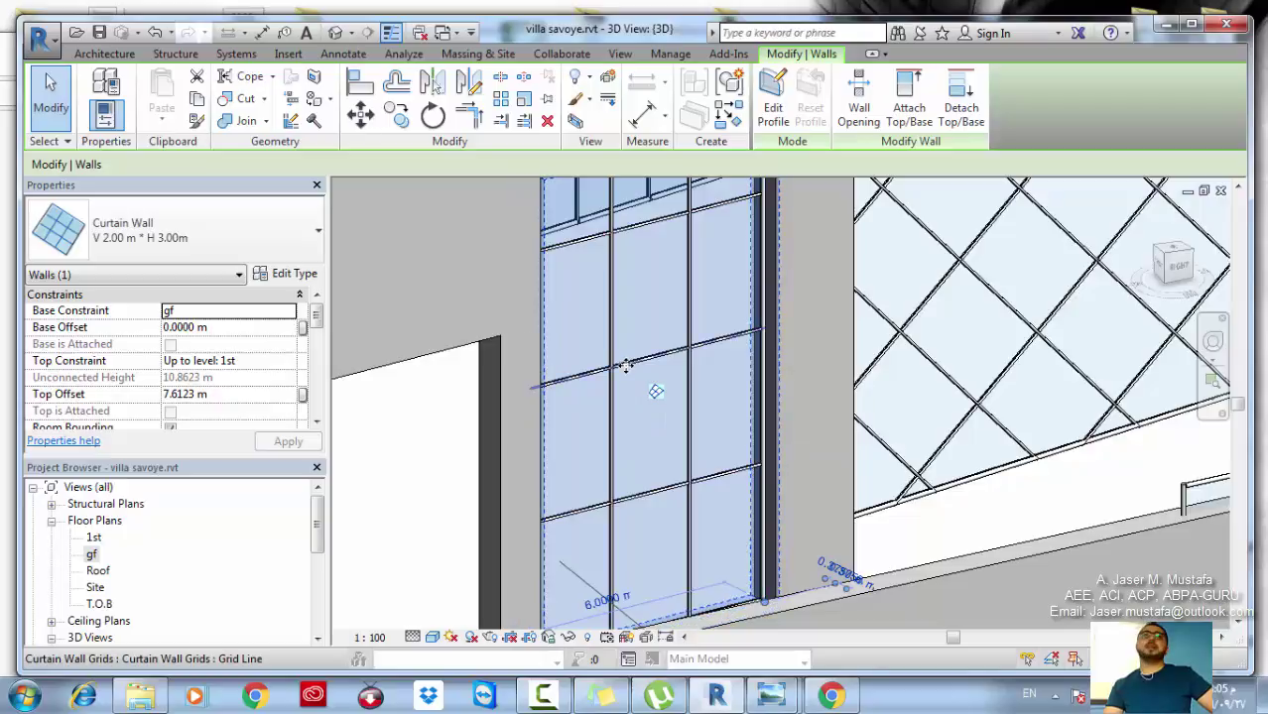
pyautogui.click(625, 439)
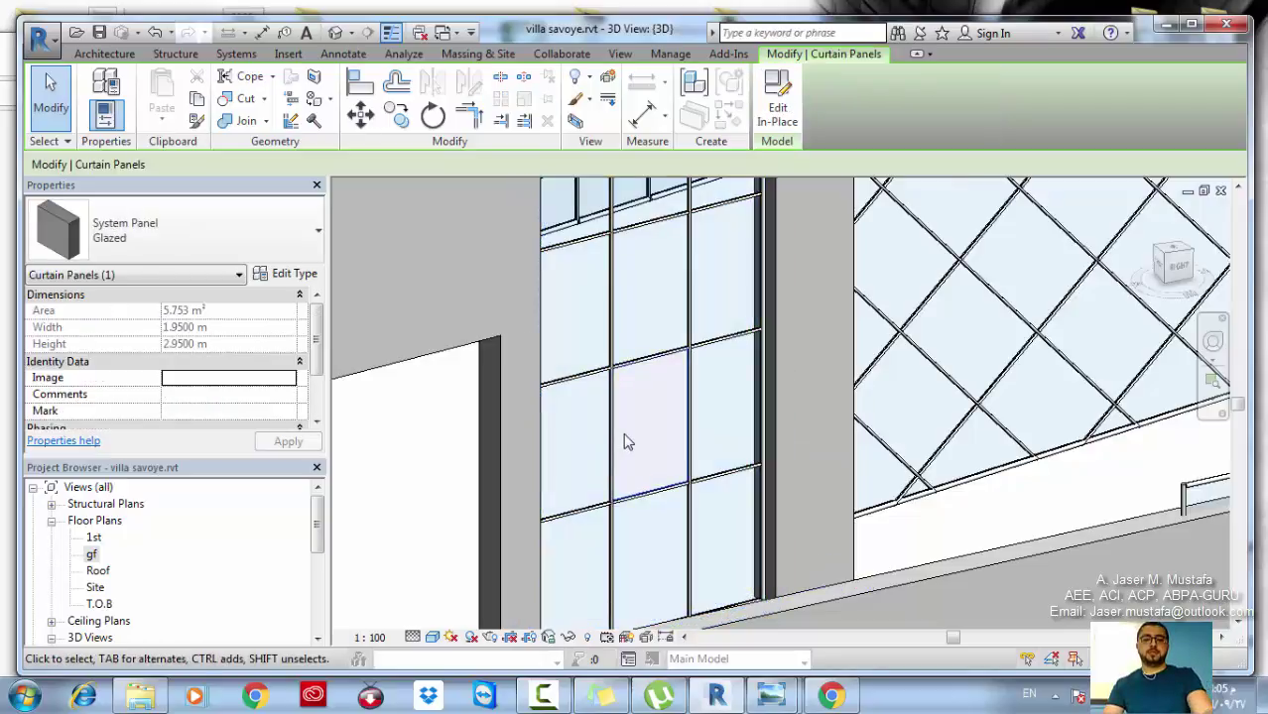
pyautogui.scroll(-1, 608, 456)
pyautogui.scroll(-5, 608, 457)
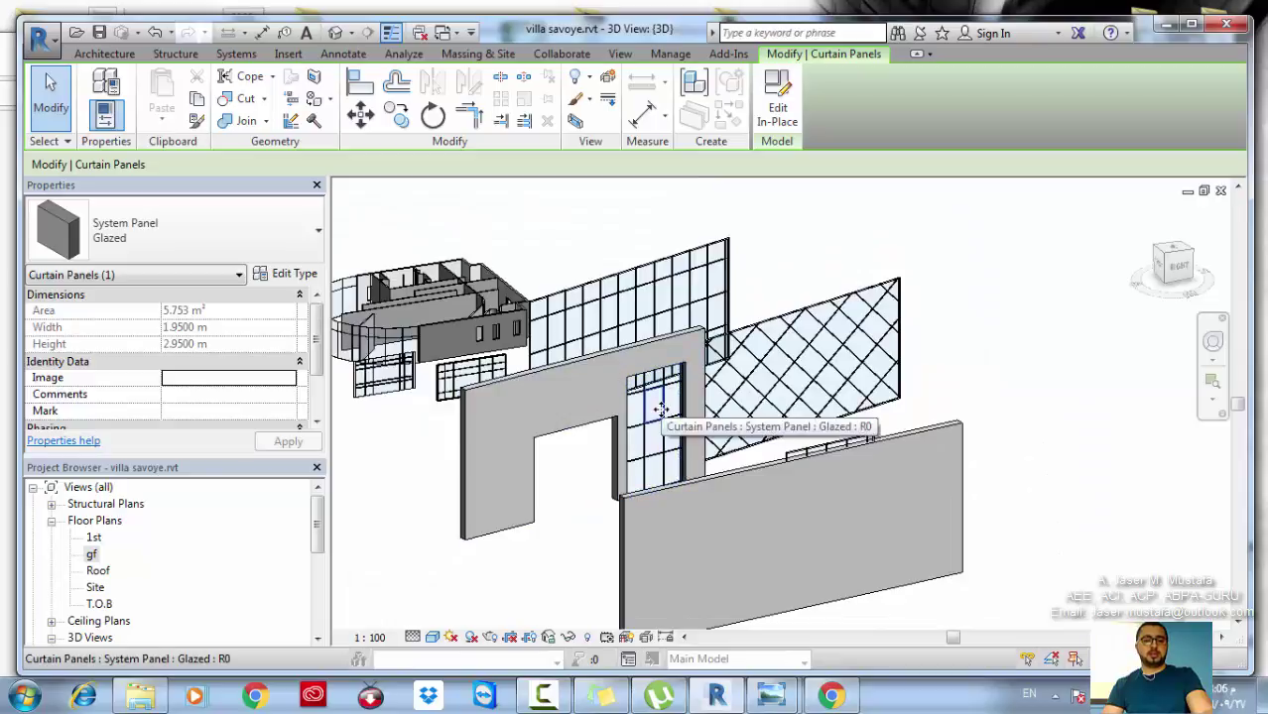
# Change a glazed panel in the full-width end column of the large rear curtain wall to Stacked_Wall-Typ_Cladding_w-Plinth_w-Footing
pyautogui.scroll(3, 663, 390)
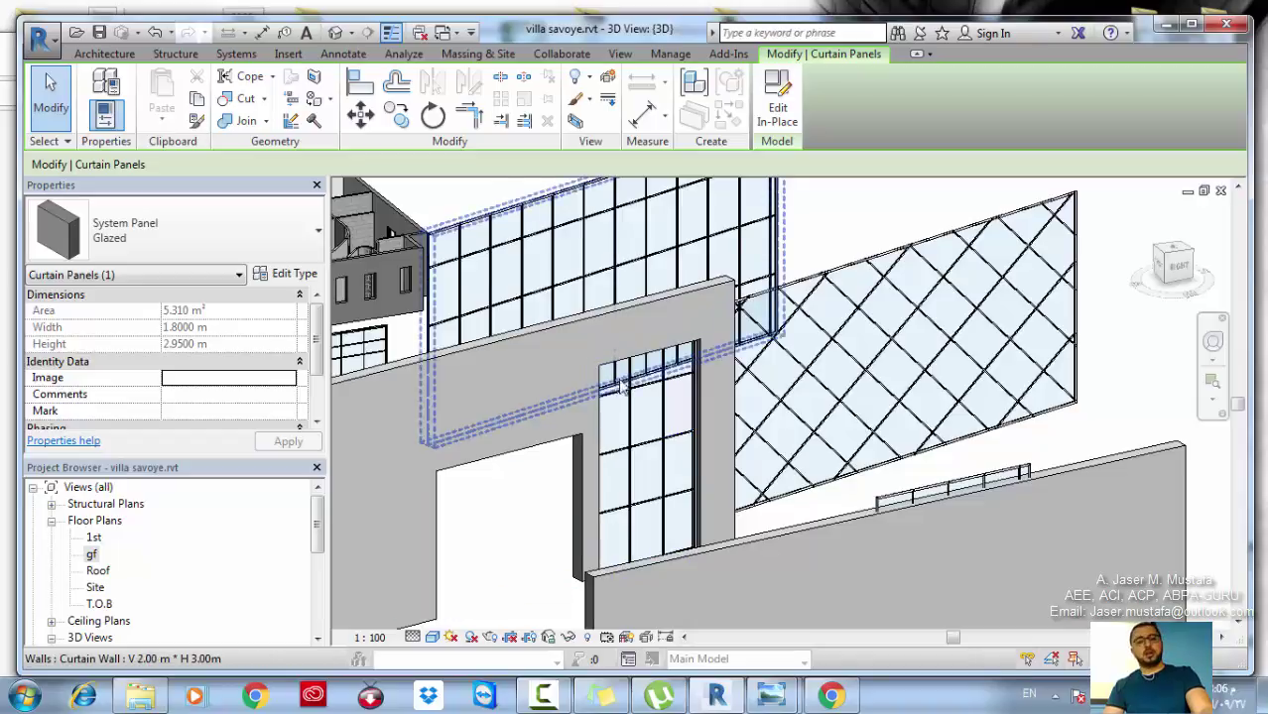
pyautogui.scroll(3, 699, 293)
pyautogui.scroll(3, 699, 293)
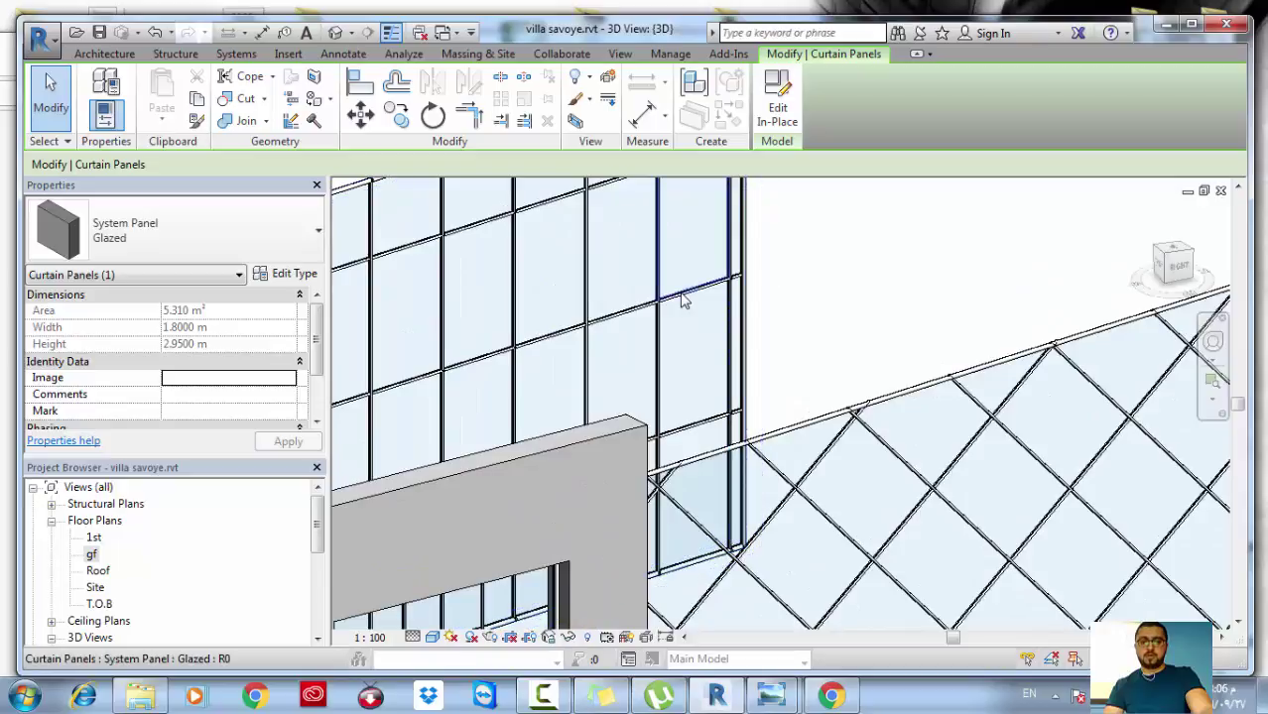
pyautogui.click(682, 301)
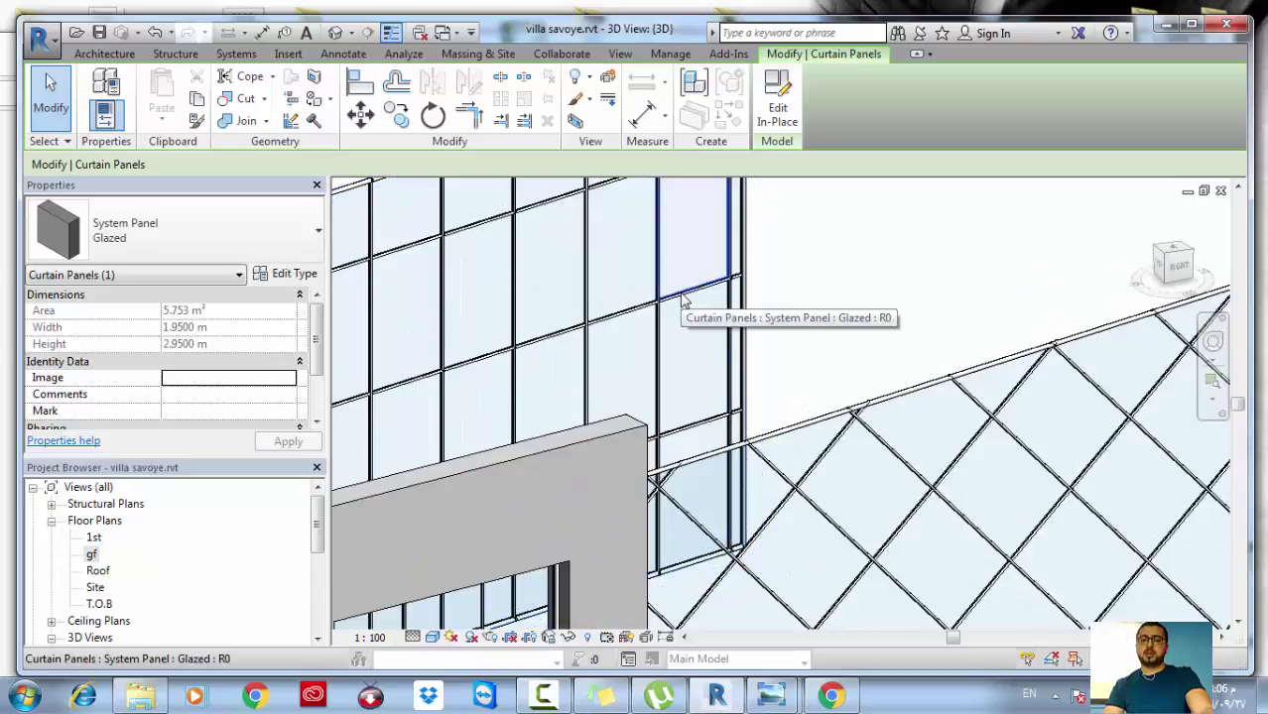
pyautogui.scroll(1, 725, 349)
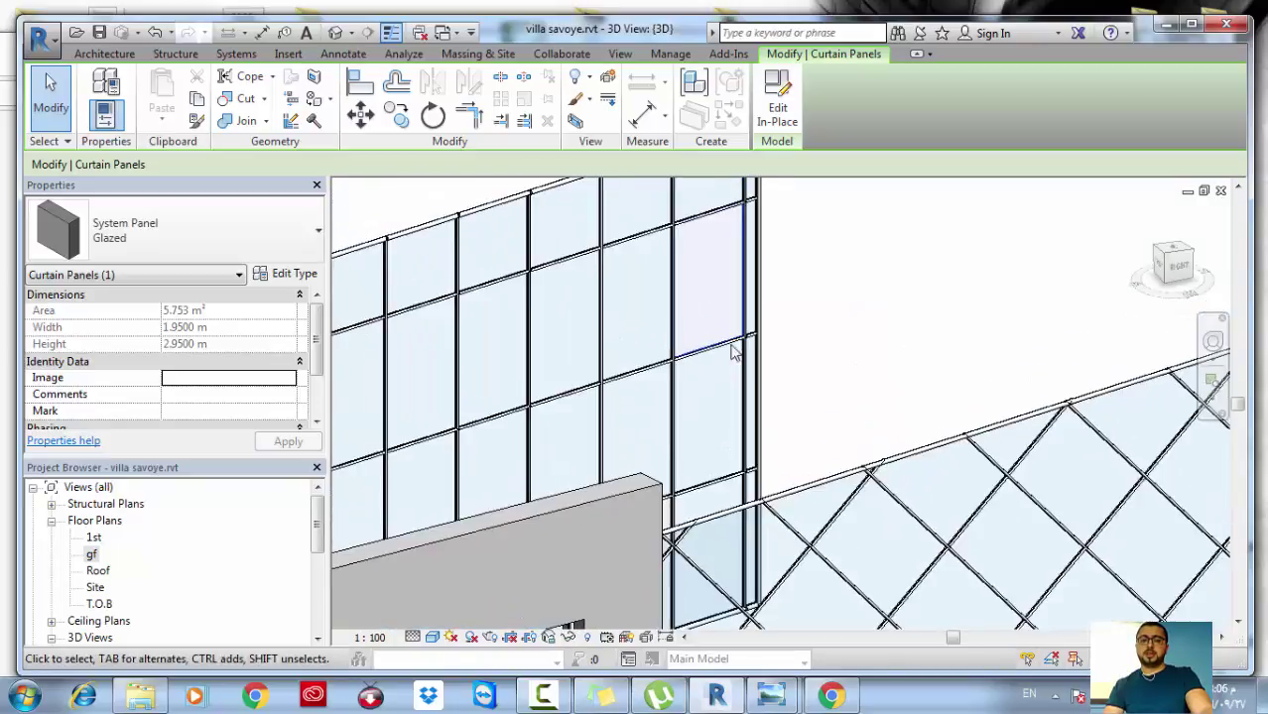
pyautogui.moveTo(691, 348); pyautogui.dragTo(713, 379, button='middle')
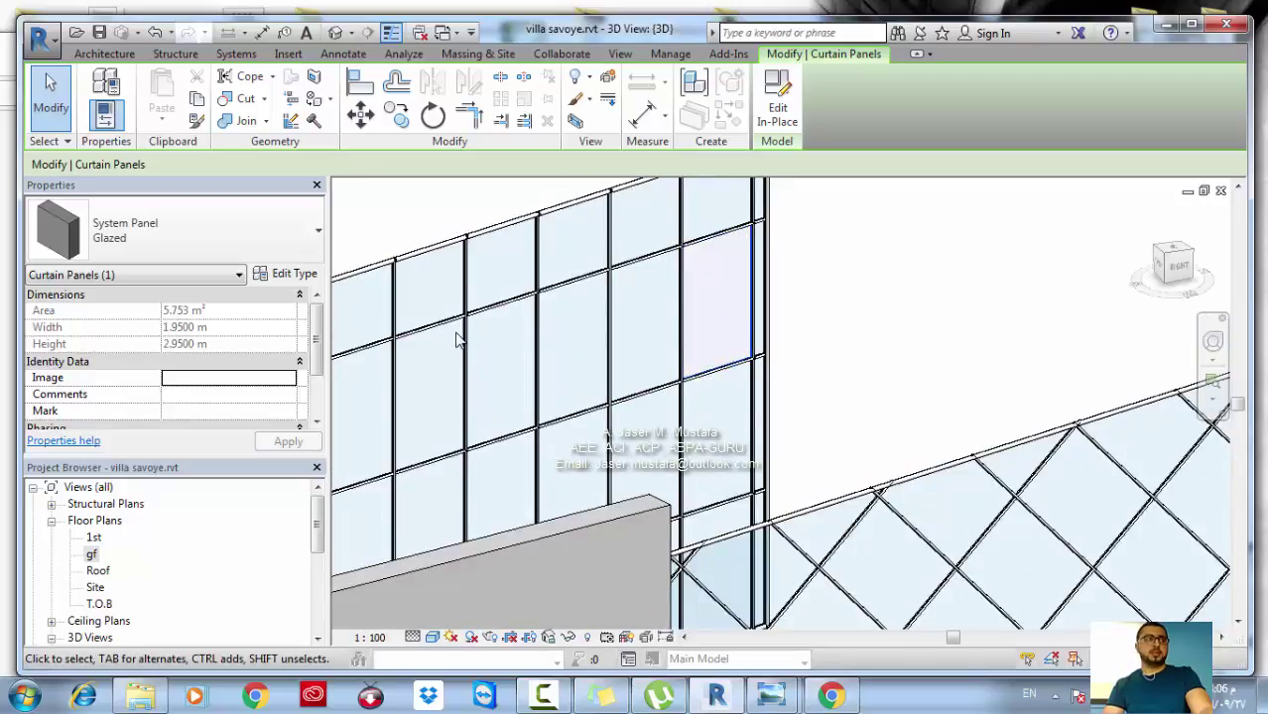
pyautogui.click(164, 219)
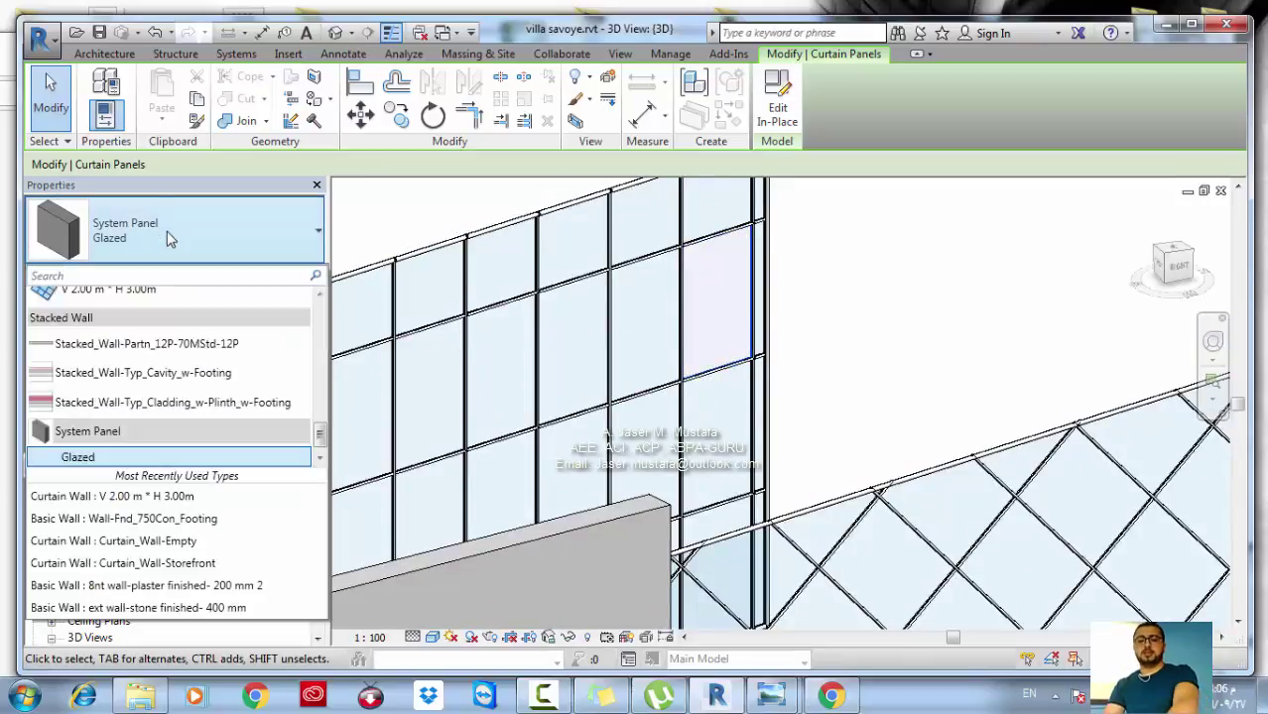
pyautogui.scroll(1, 154, 381)
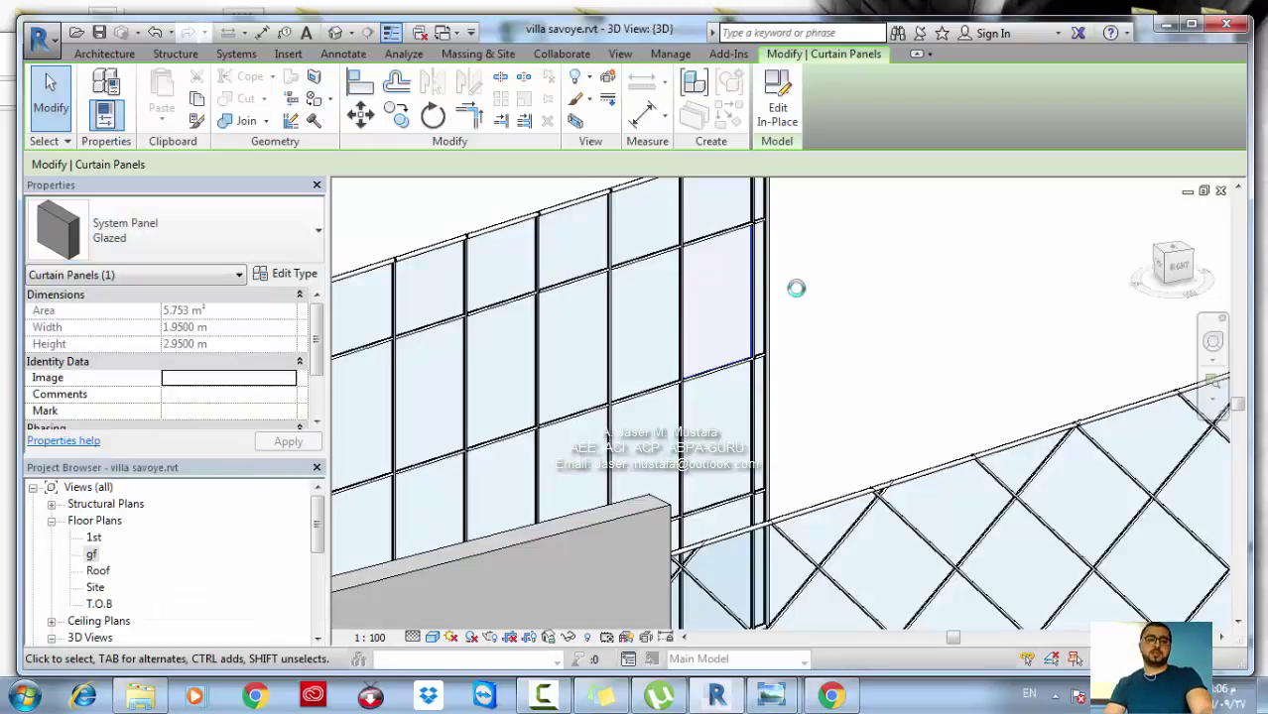
pyautogui.moveTo(784, 285); pyautogui.dragTo(804, 405, button='middle')
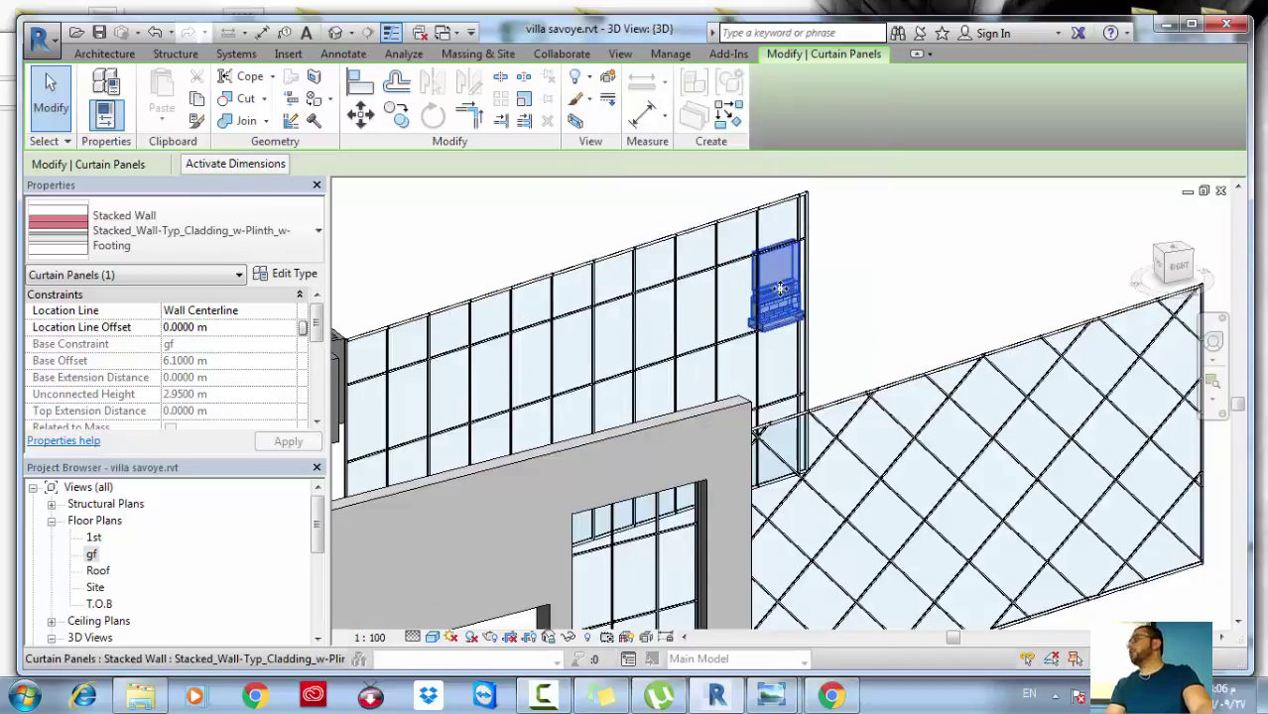
pyautogui.scroll(3, 779, 288)
pyautogui.scroll(-2, 780, 288)
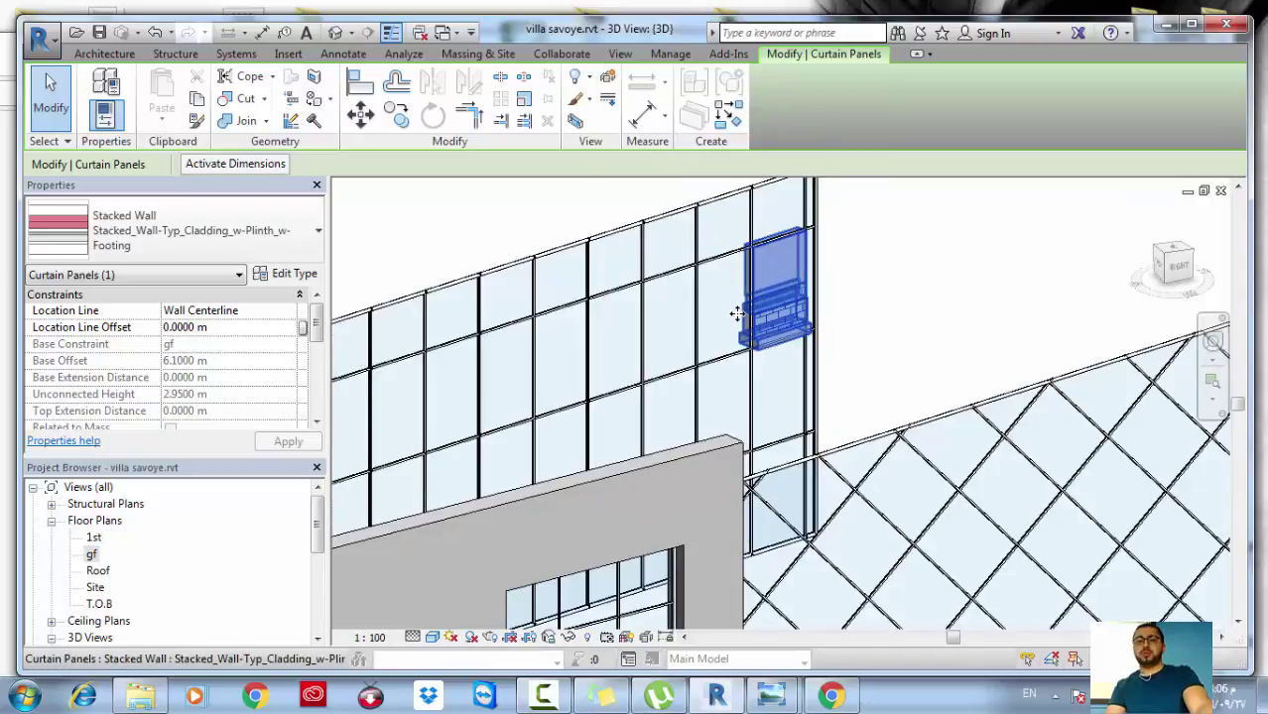
pyautogui.click(219, 242)
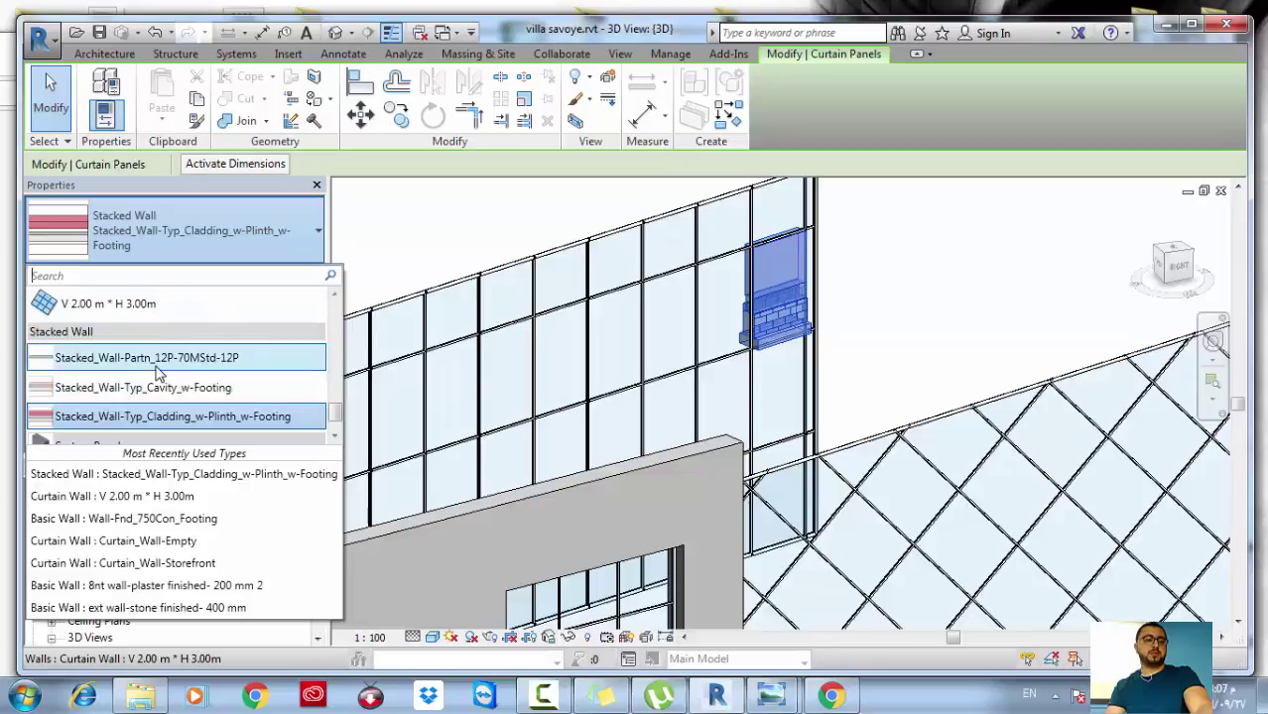
pyautogui.scroll(2, 656, 335)
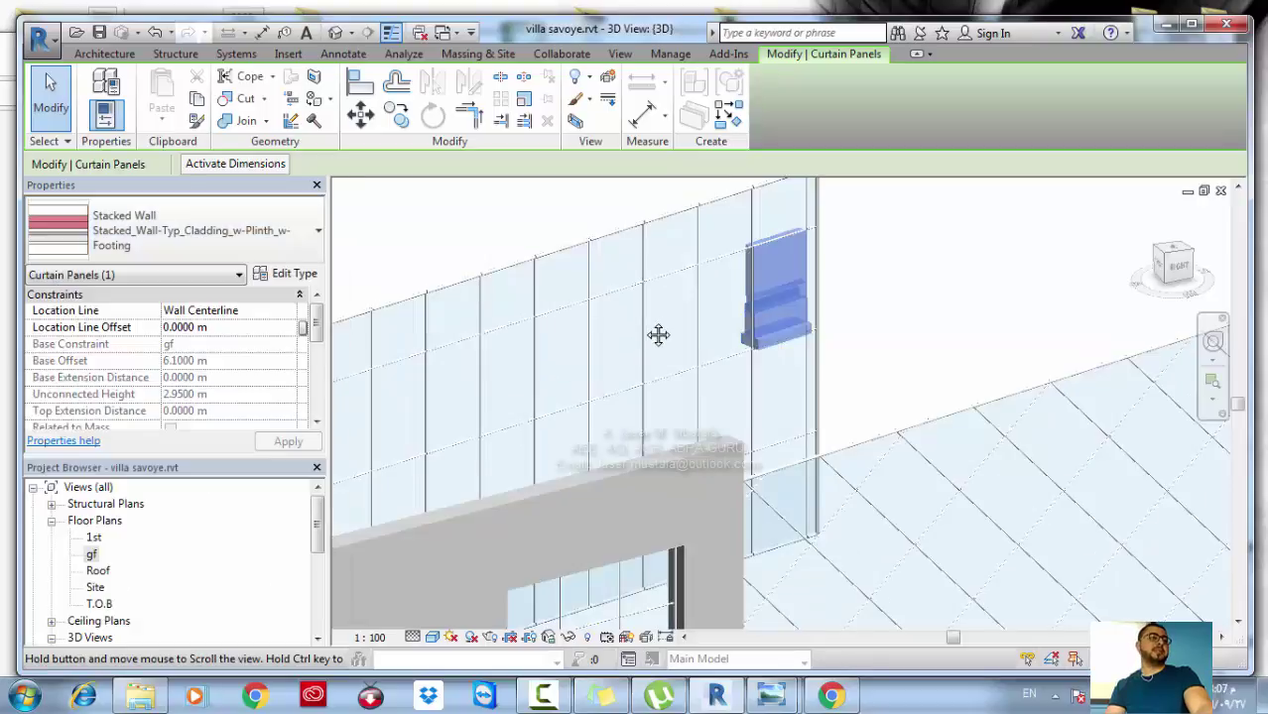
pyautogui.scroll(-1, 800, 263)
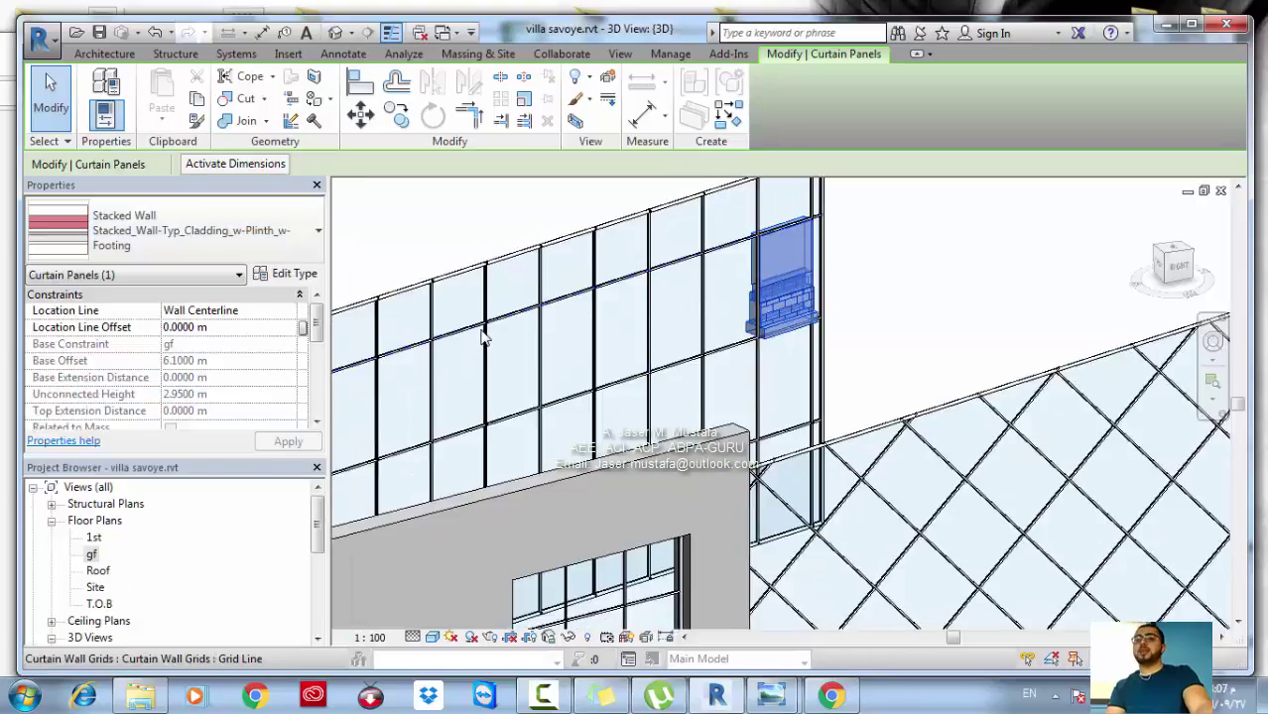
# Change a glazed panel in the top row of the rear curtain wall to the basic wall type Wall-Subs_100Blk-75Con-100Blk
pyautogui.moveTo(680, 365); pyautogui.dragTo(701, 343, button='middle')
pyautogui.press('Tab')
pyautogui.press('Tab')
pyautogui.press('Tab')
pyautogui.press('Tab')
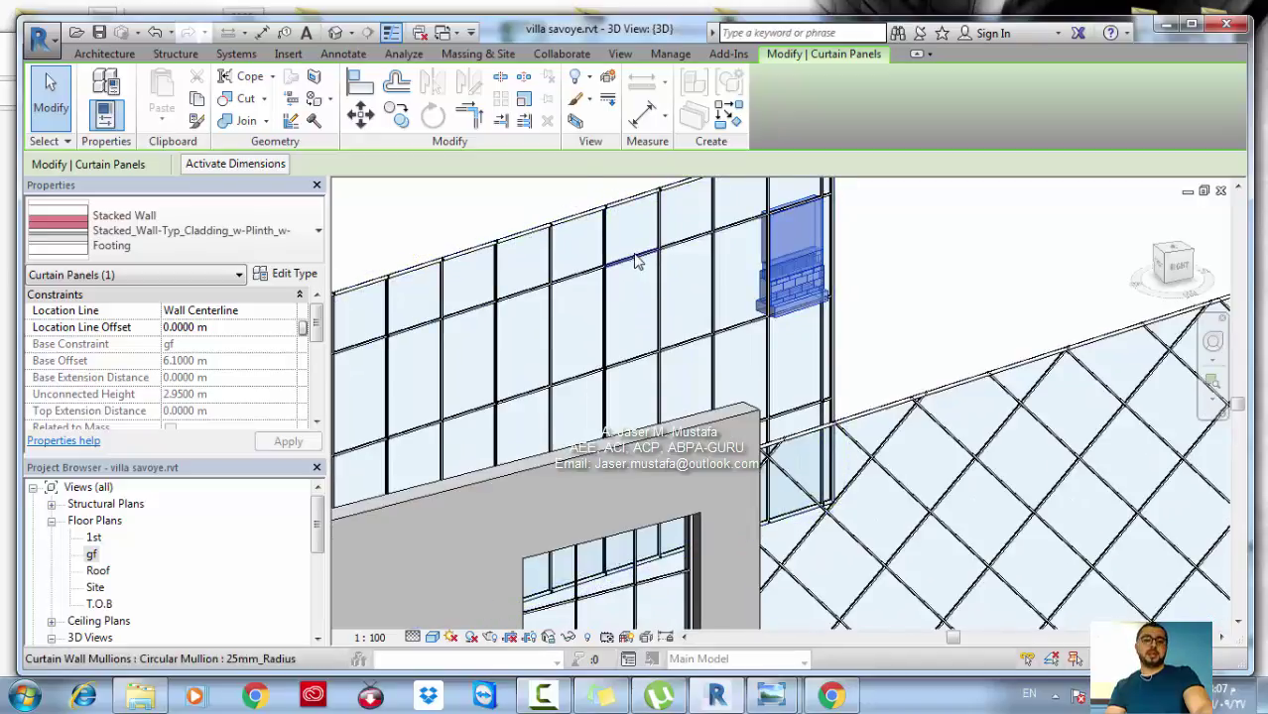
pyautogui.press('Tab')
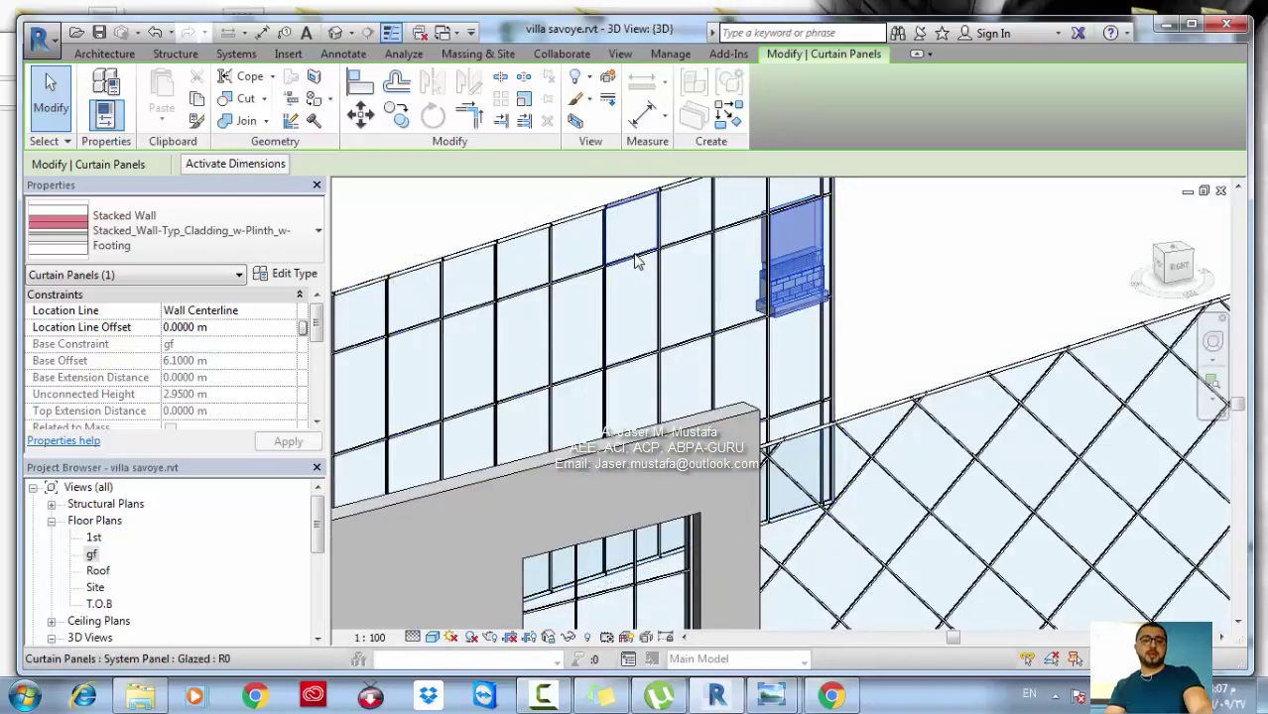
pyautogui.click(638, 261)
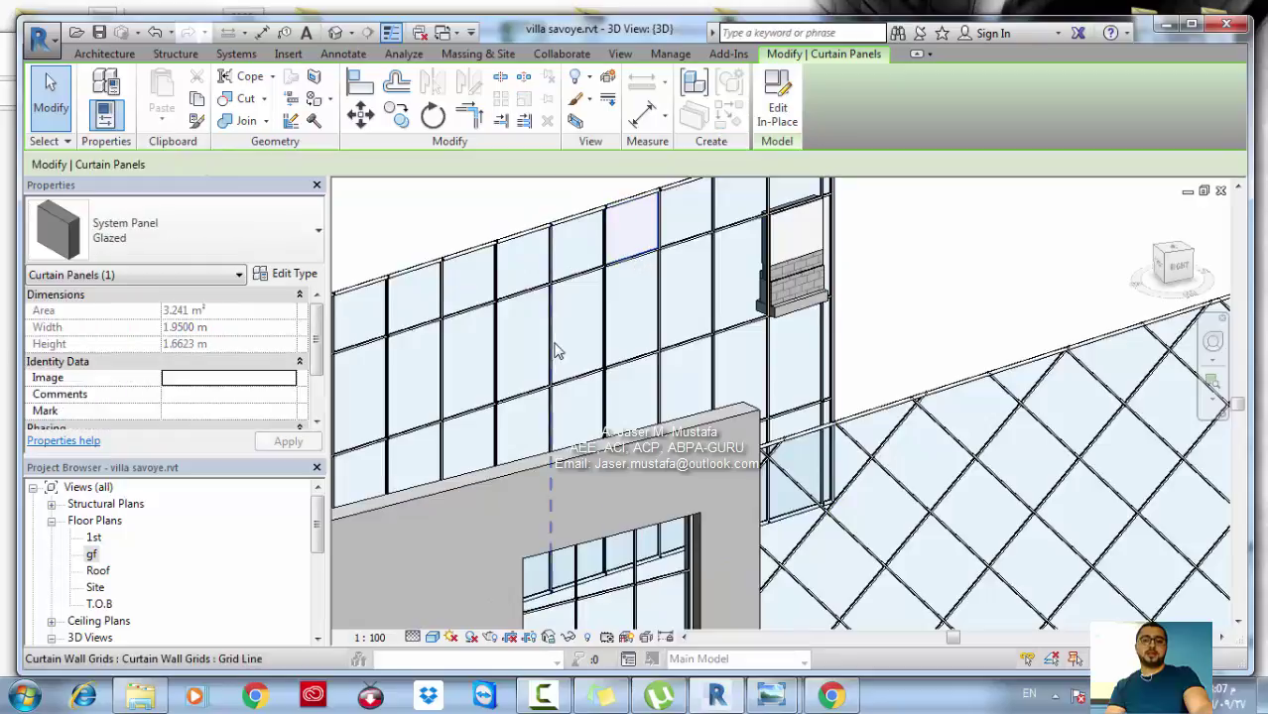
pyautogui.click(232, 249)
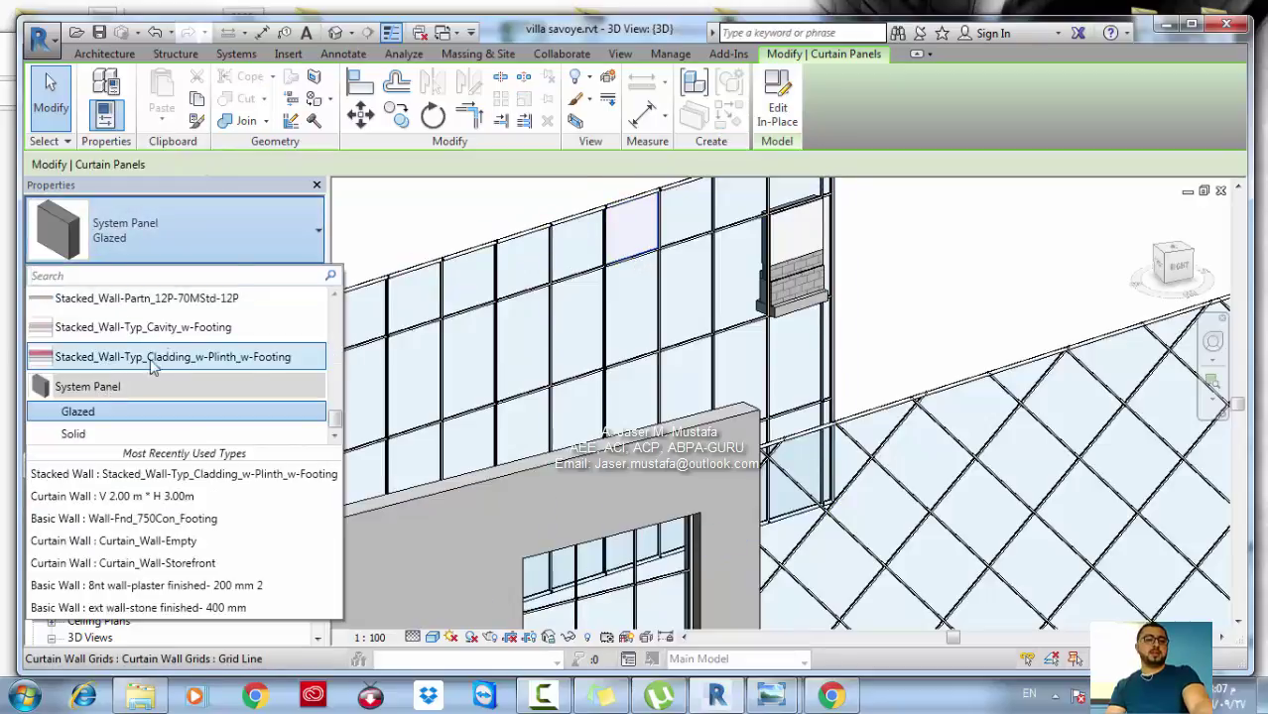
pyautogui.scroll(3, 149, 362)
pyautogui.scroll(3, 139, 342)
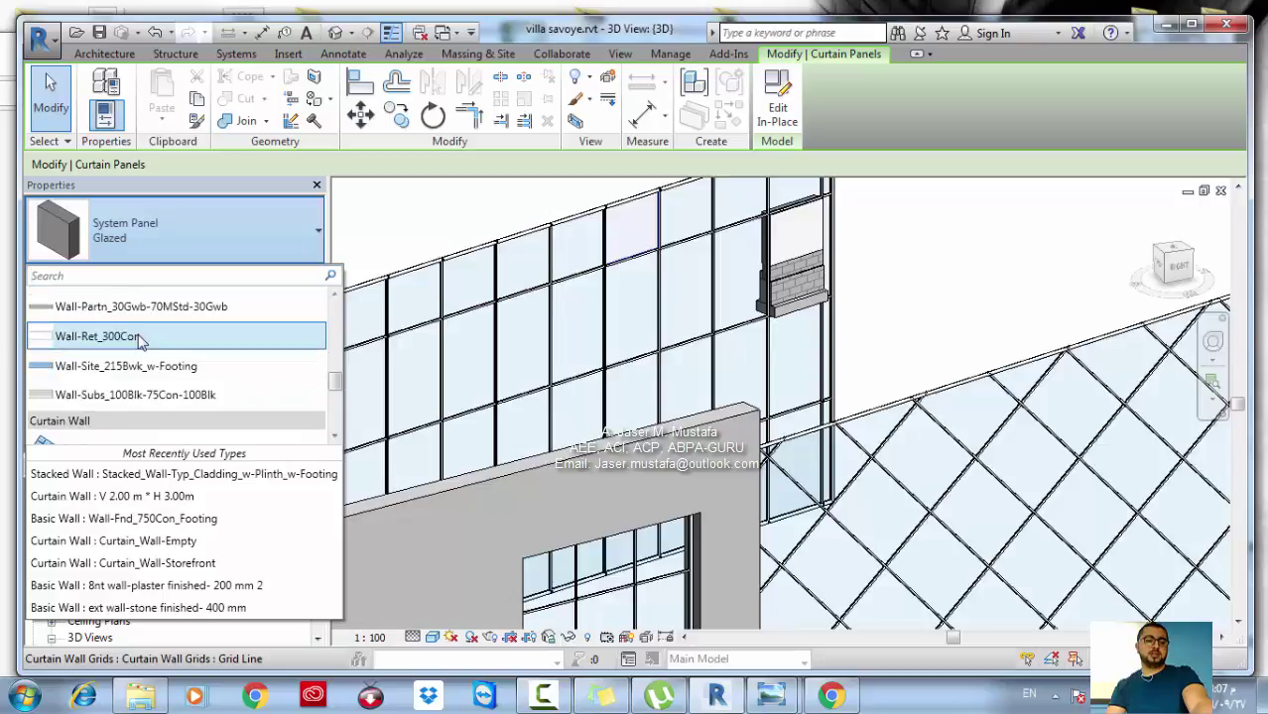
pyautogui.click(139, 395)
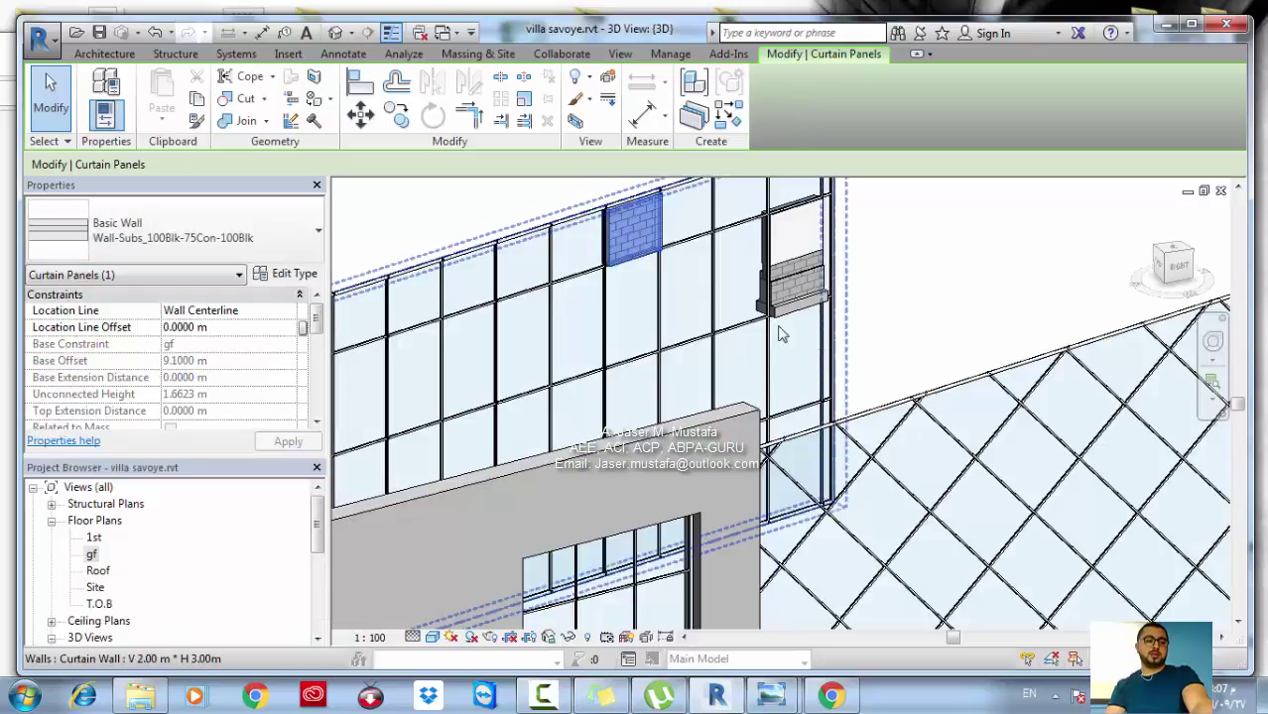
pyautogui.moveTo(779, 334); pyautogui.dragTo(799, 360, button='middle')
pyautogui.press('Escape')
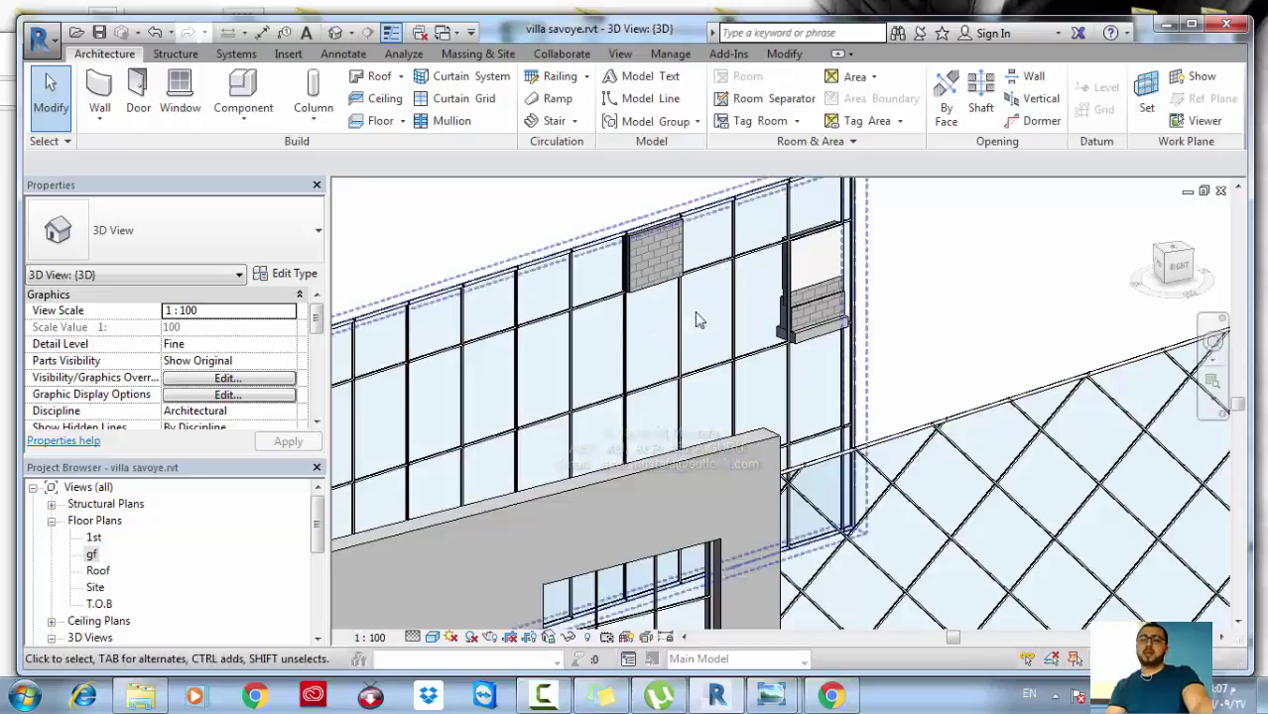
# Unpin the horizontal mullion below the top row, two bays from the block panel, and change it to Rectangular Mullion 30mm_Square
pyautogui.moveTo(643, 337); pyautogui.dragTo(662, 327, button='middle')
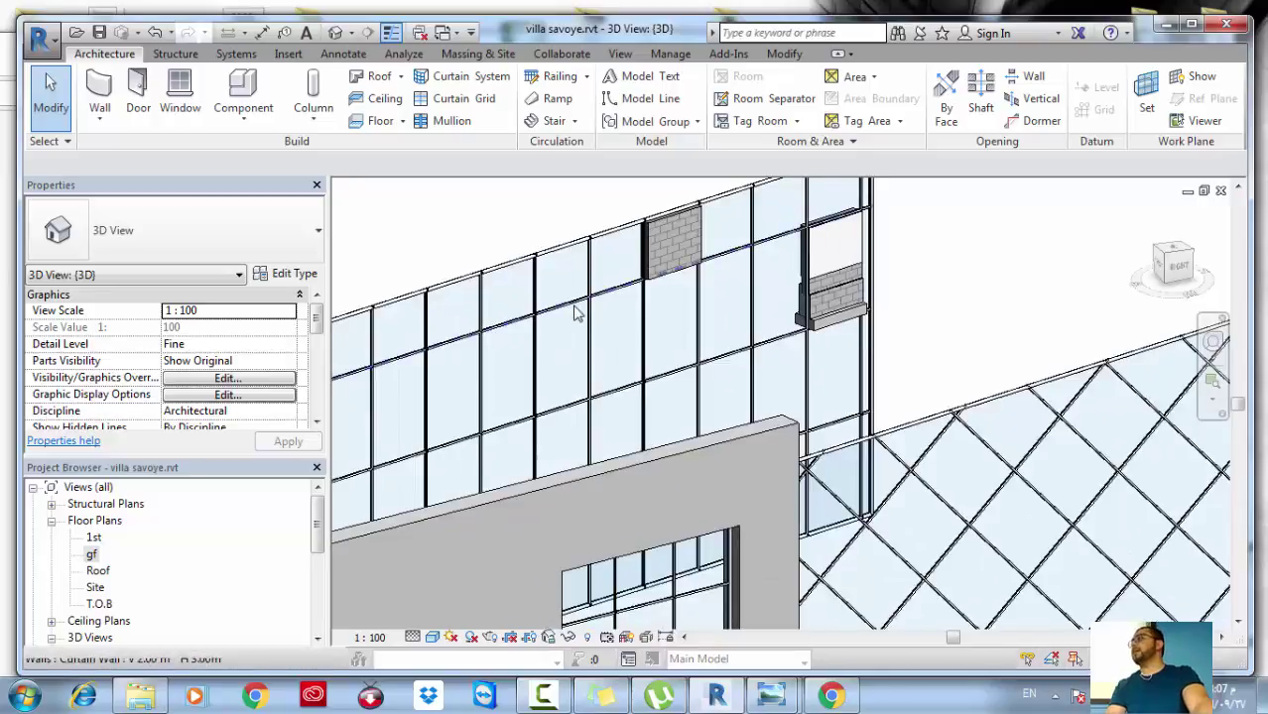
pyautogui.click(572, 303)
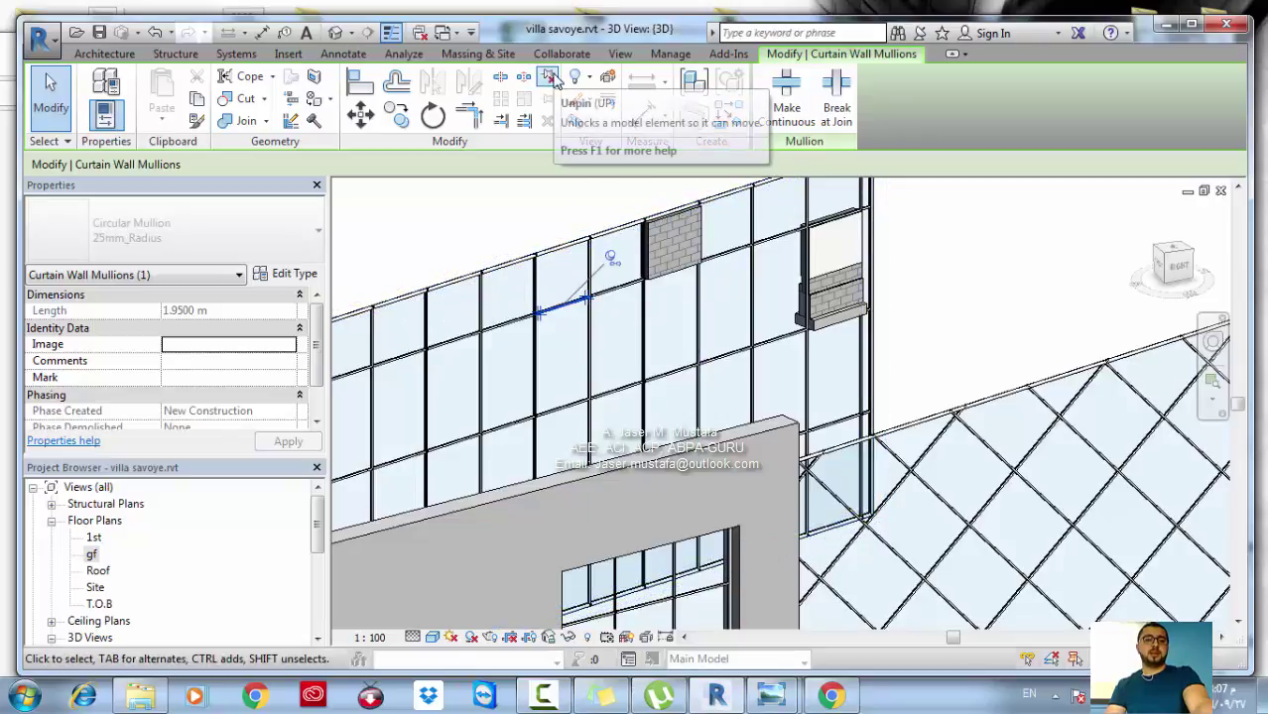
pyautogui.click(613, 258)
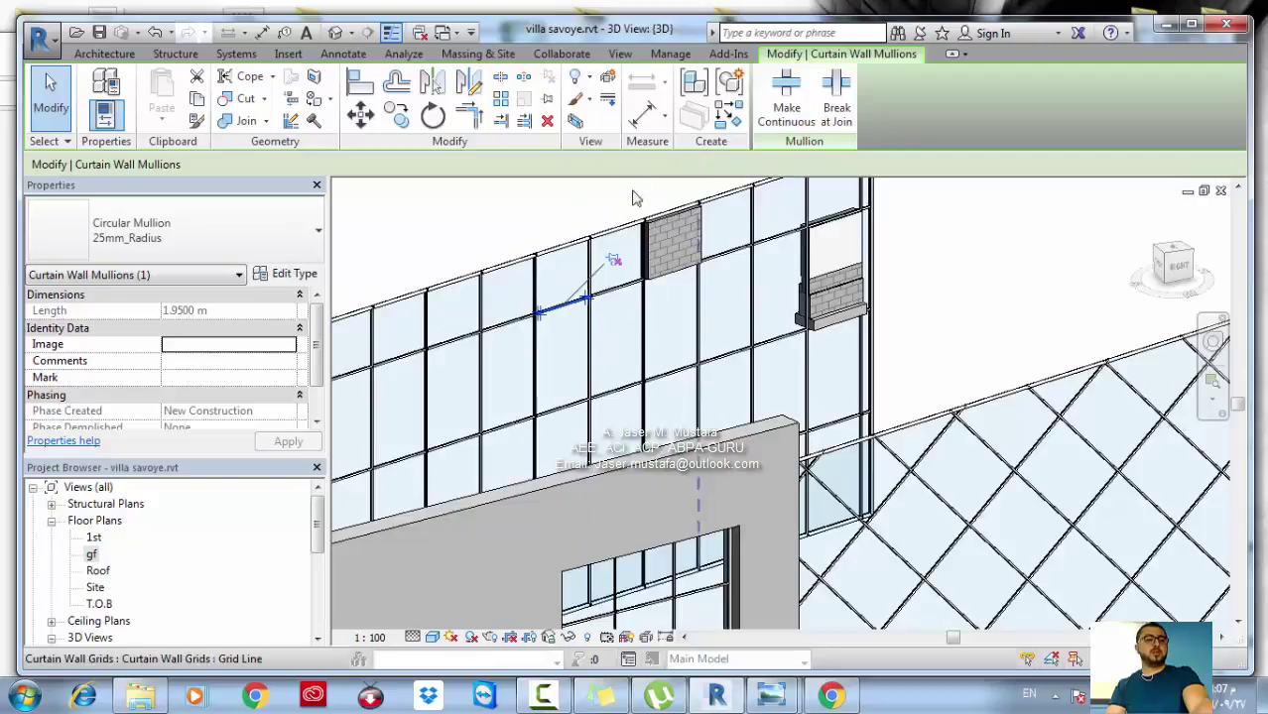
pyautogui.click(184, 247)
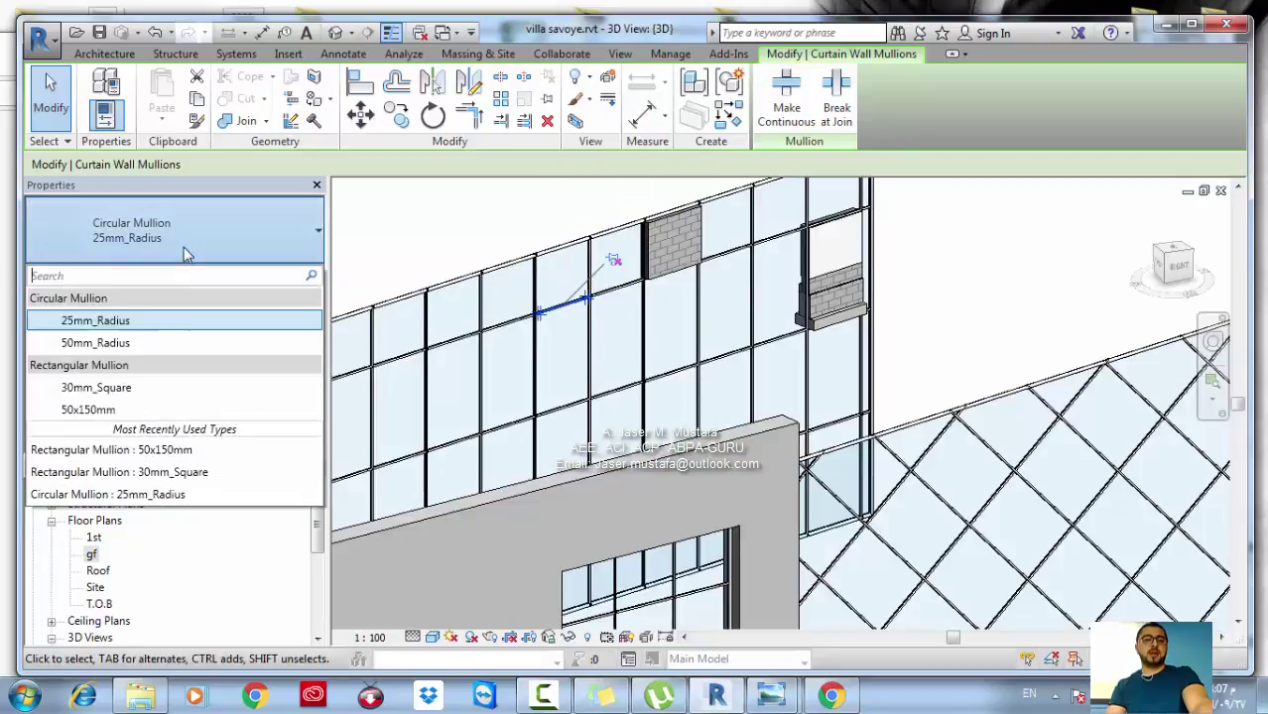
pyautogui.click(153, 389)
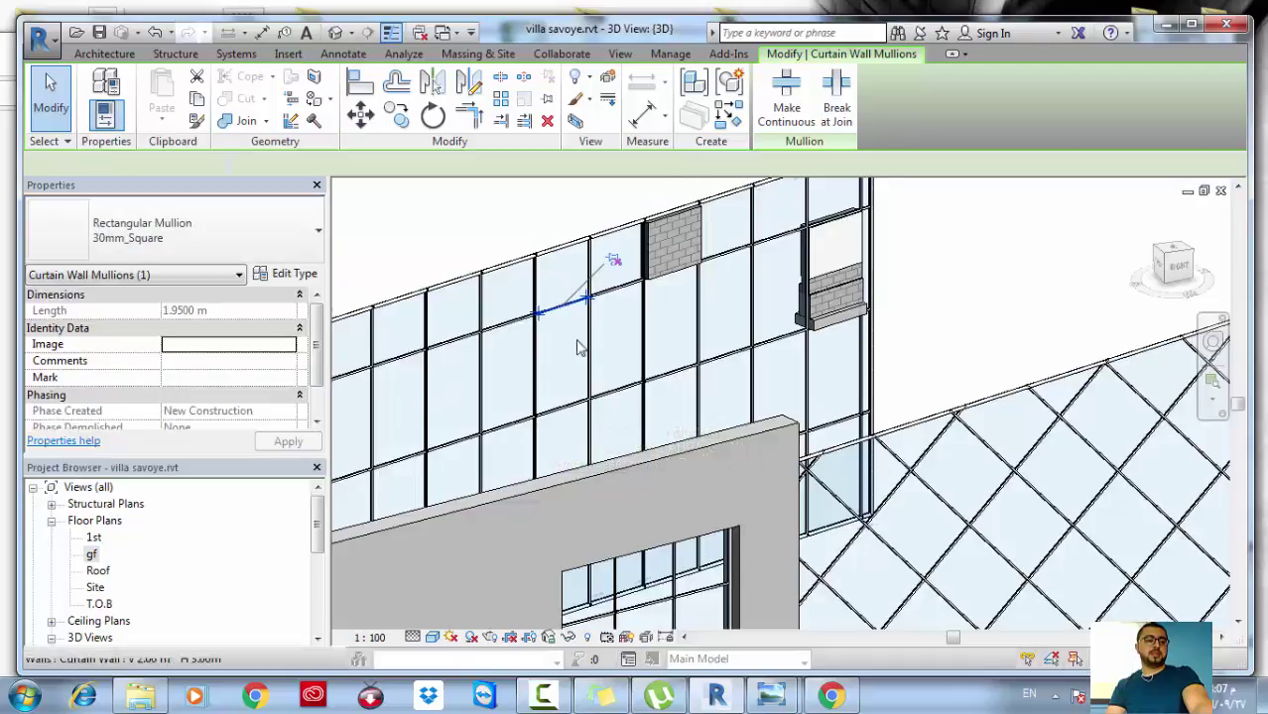
pyautogui.scroll(5, 588, 303)
pyautogui.scroll(2, 596, 303)
pyautogui.click(563, 334)
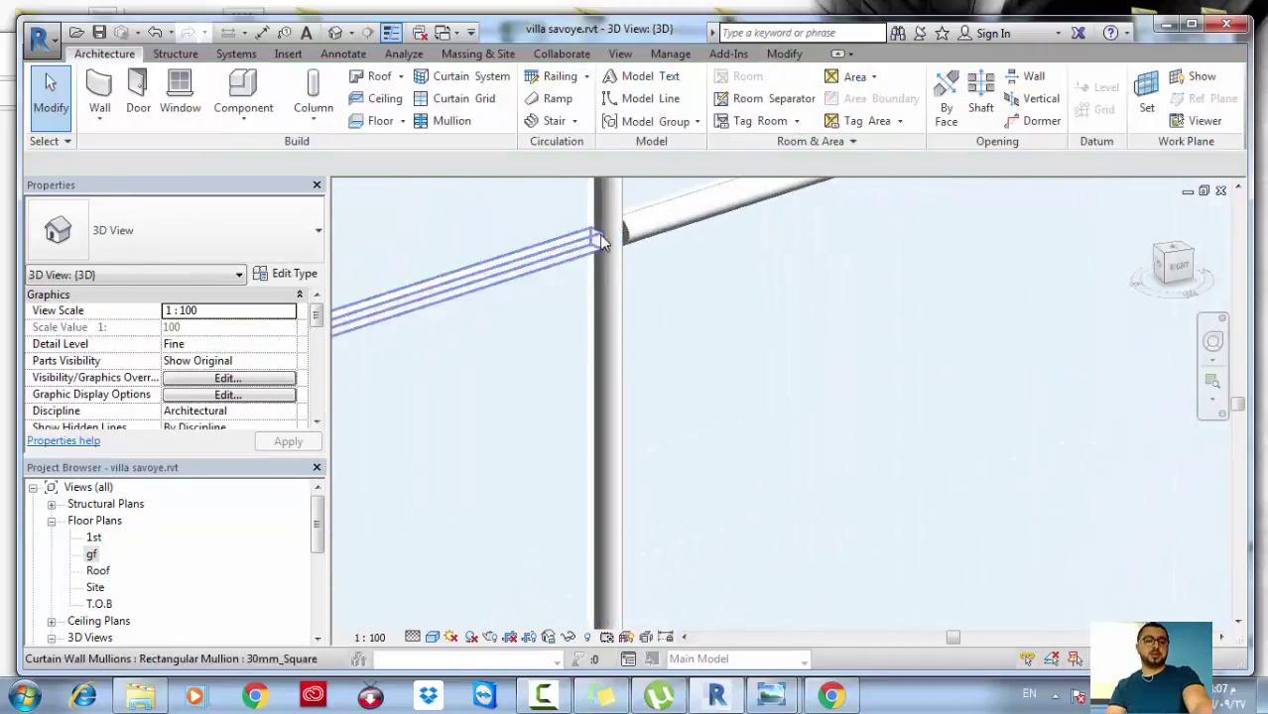
pyautogui.scroll(2, 567, 258)
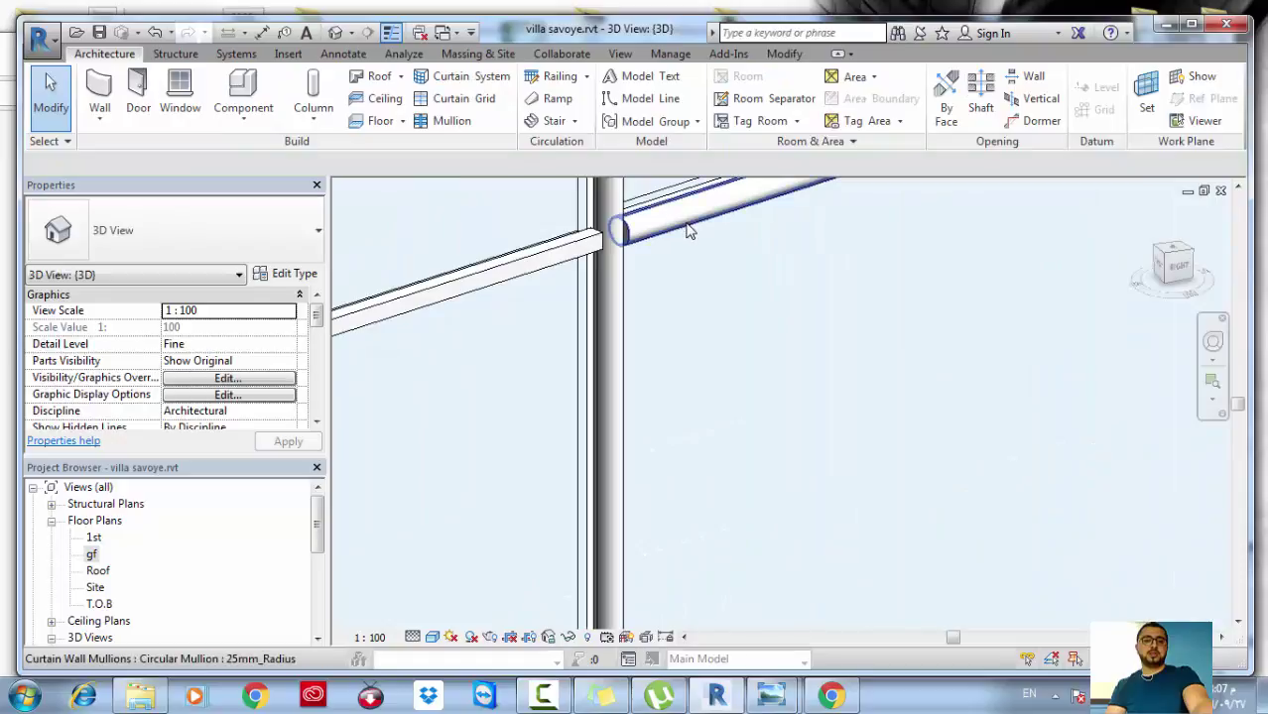
pyautogui.scroll(-4, 663, 249)
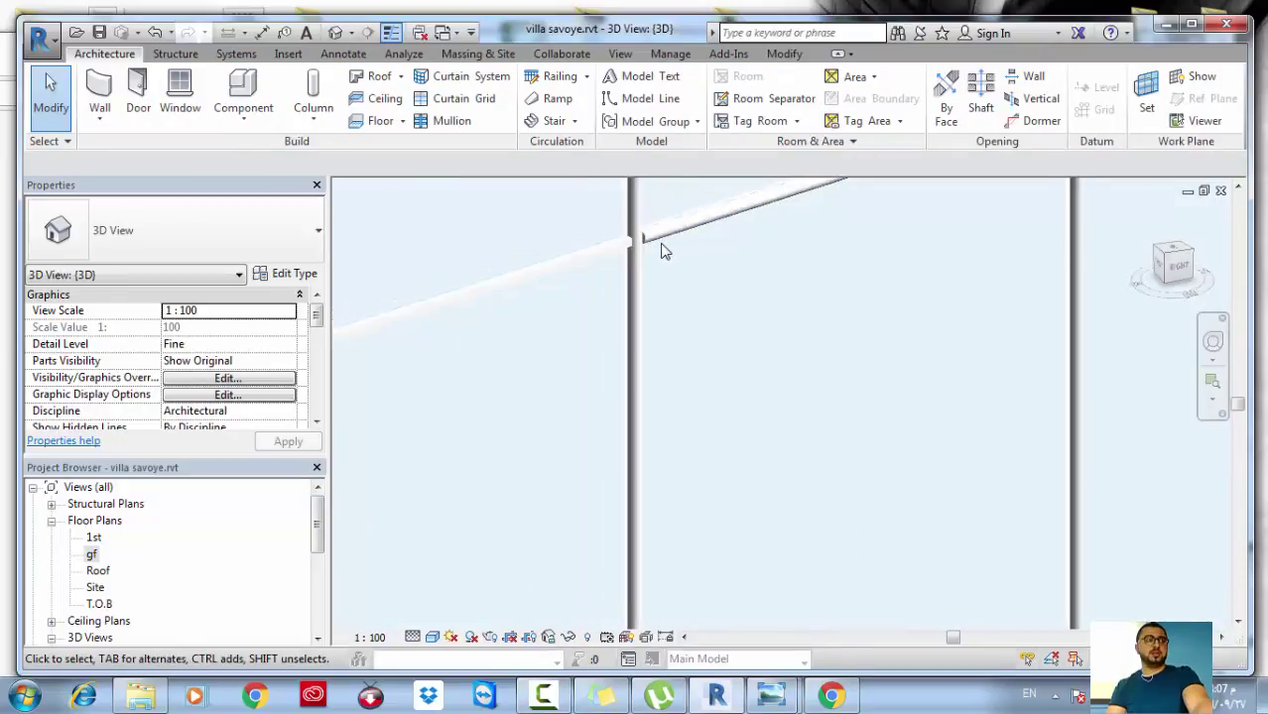
# Delete the unpinned 30mm_Square mullion segment from the rear curtain wall
pyautogui.scroll(-1, 598, 278)
pyautogui.click(580, 265)
pyautogui.press('Escape')
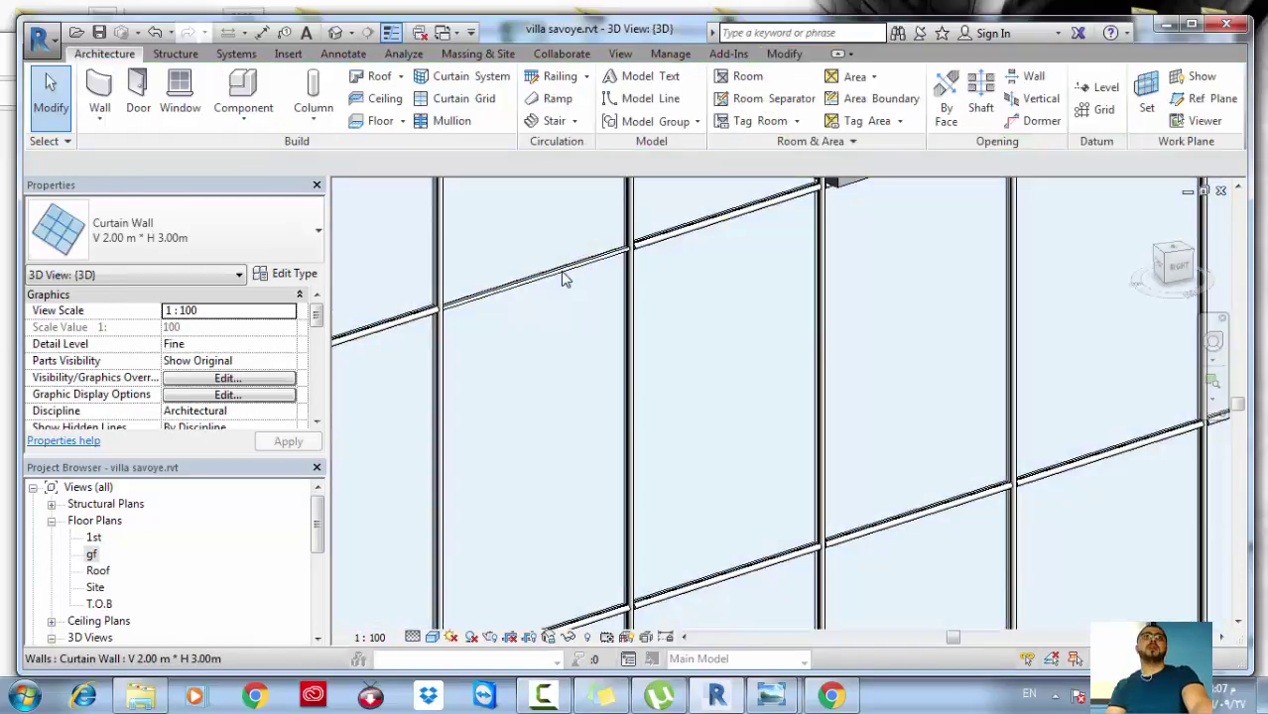
pyautogui.click(559, 280)
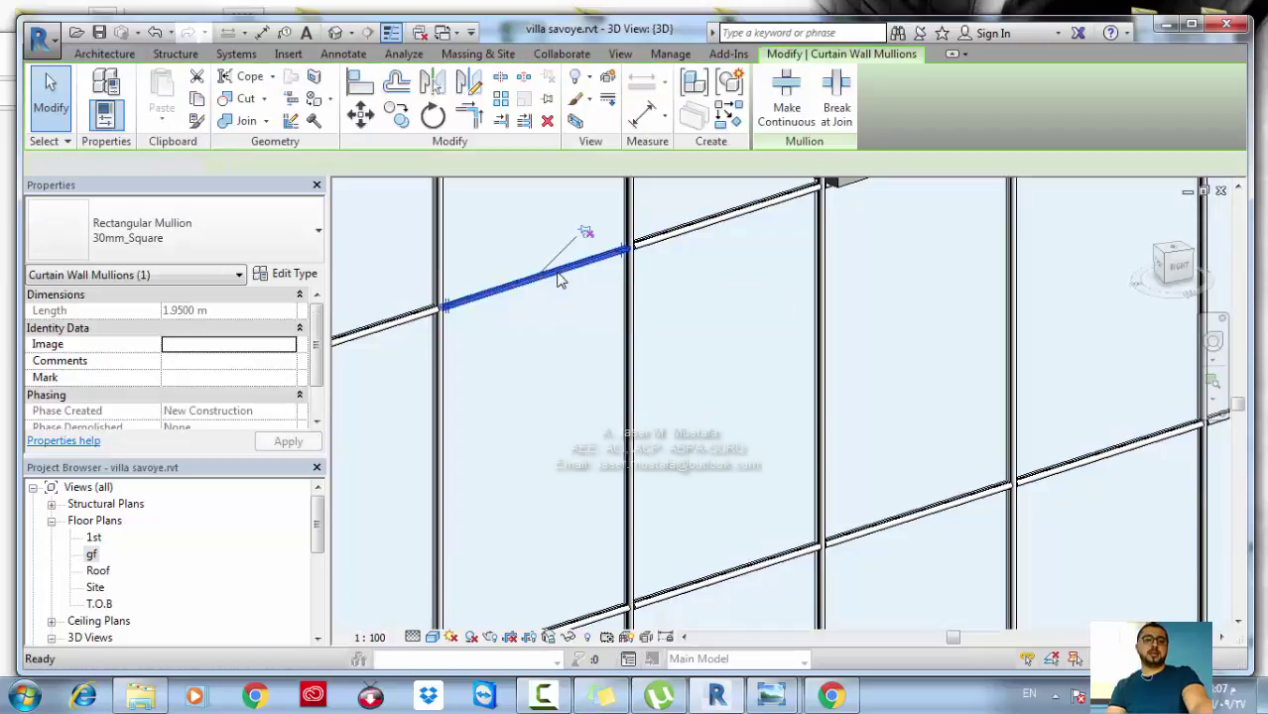
pyautogui.press('Escape')
pyautogui.scroll(2, 523, 363)
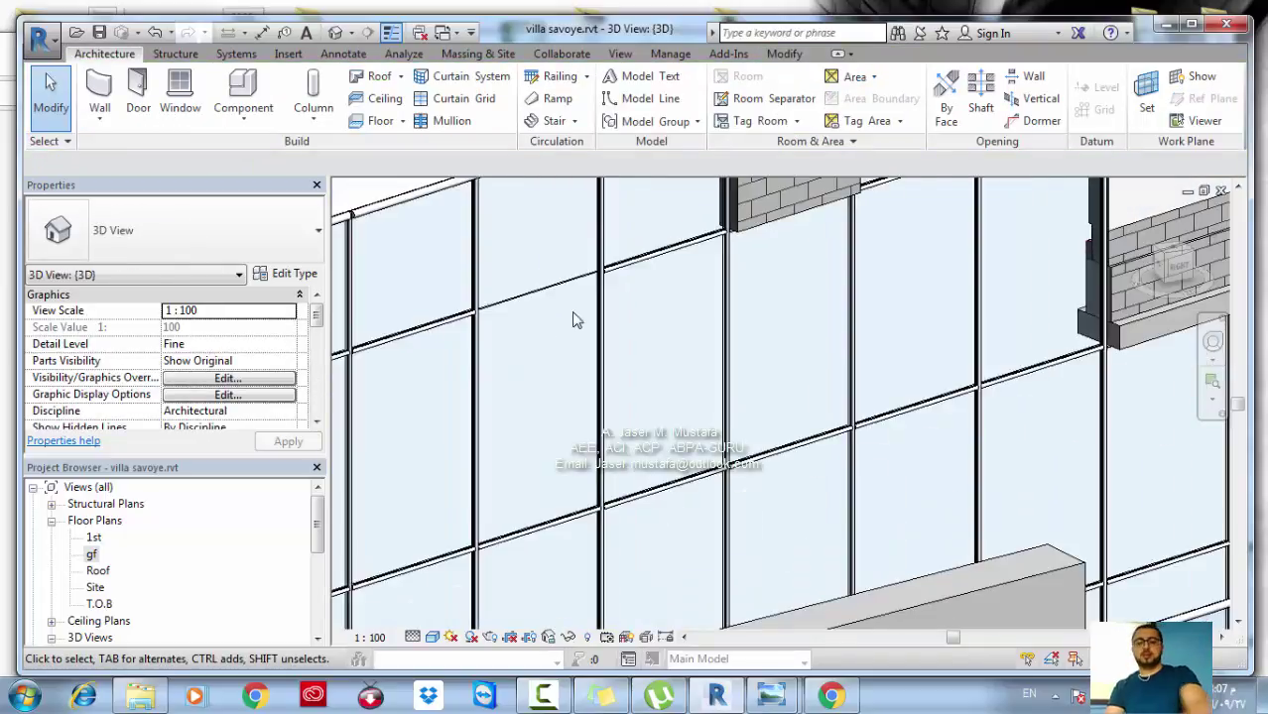
# Edit the profile of the diagonal-grid curtain wall, sketching a two-line triangular peak from its bottom edge with the first side 6 m at 45°
pyautogui.scroll(-1, 572, 320)
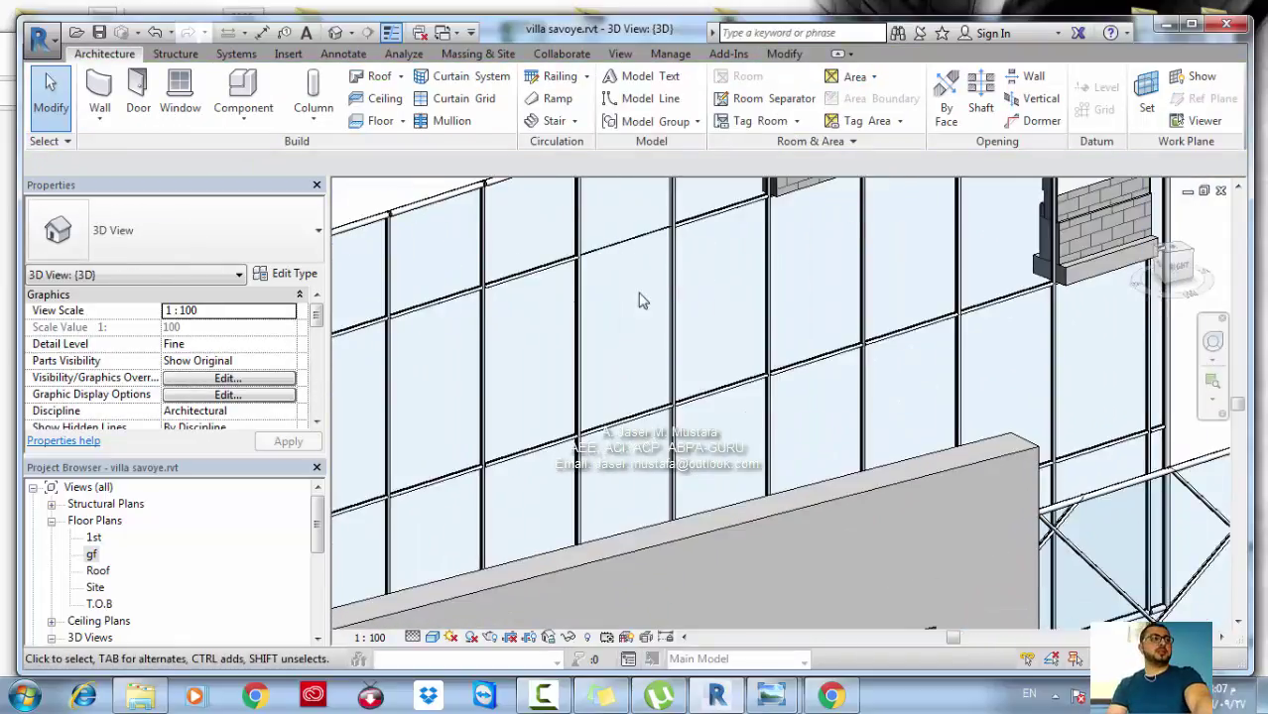
pyautogui.scroll(1, 640, 301)
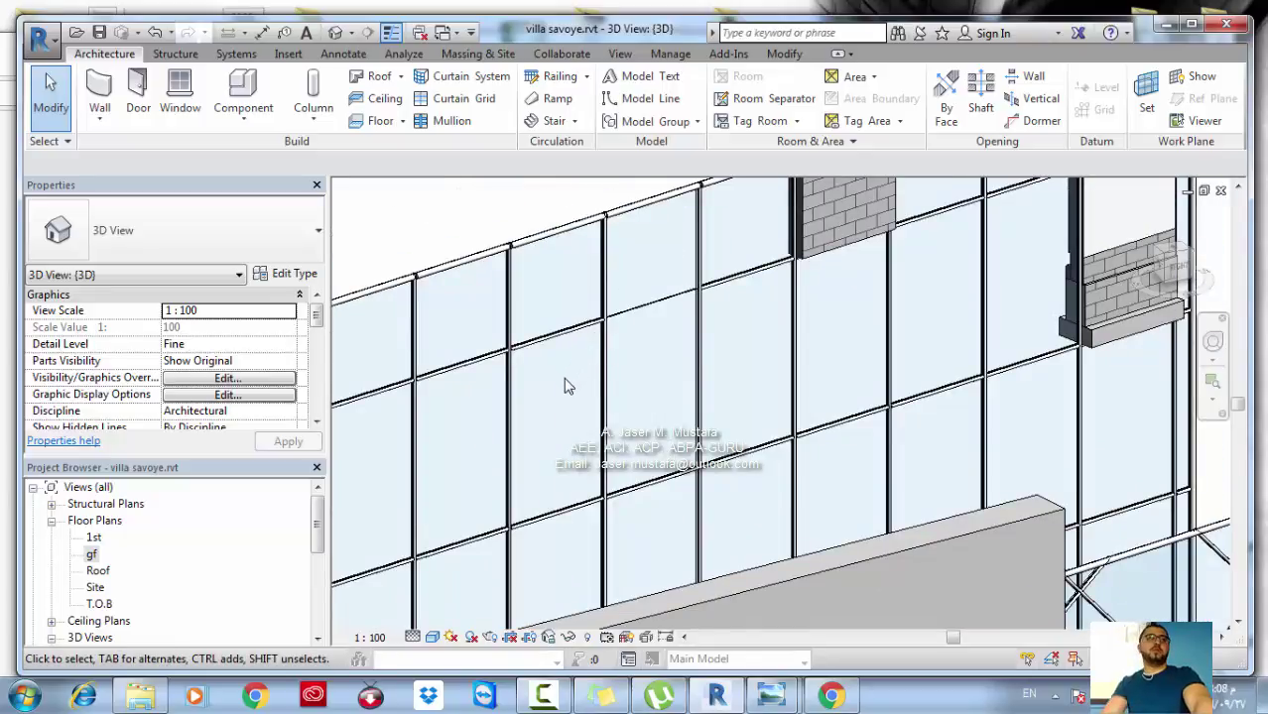
pyautogui.scroll(-2, 563, 388)
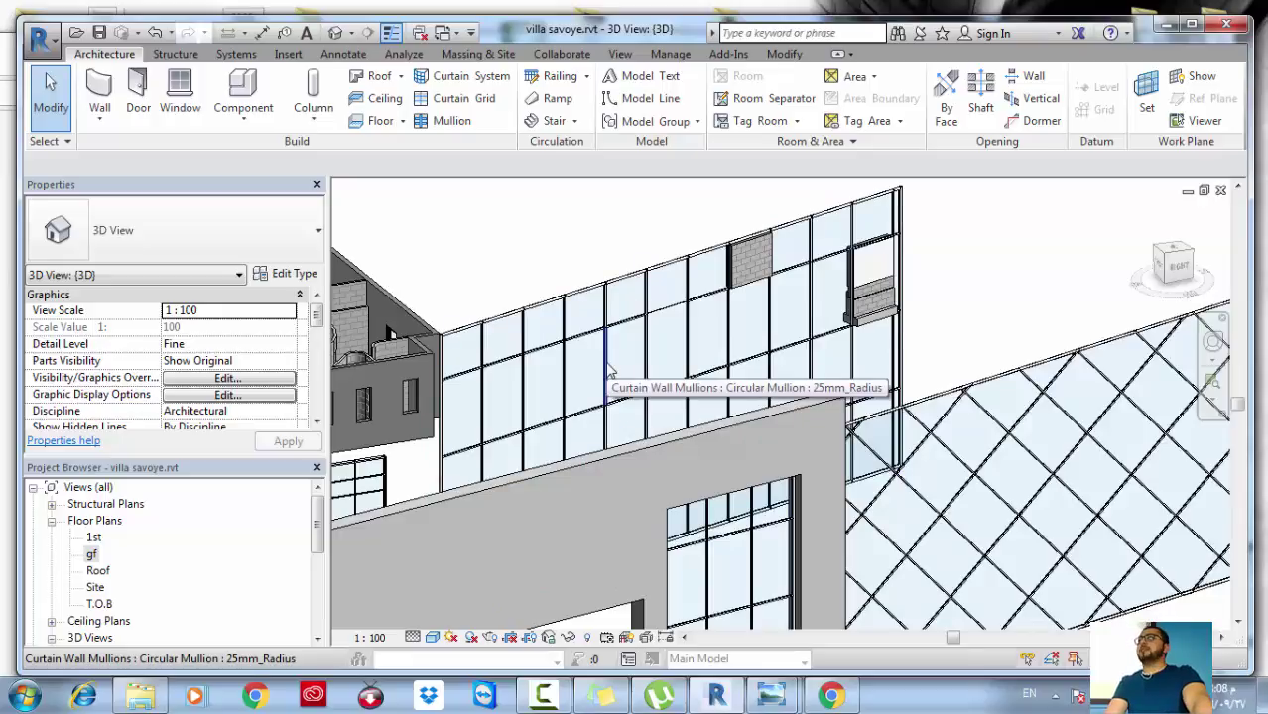
pyautogui.scroll(-3, 620, 363)
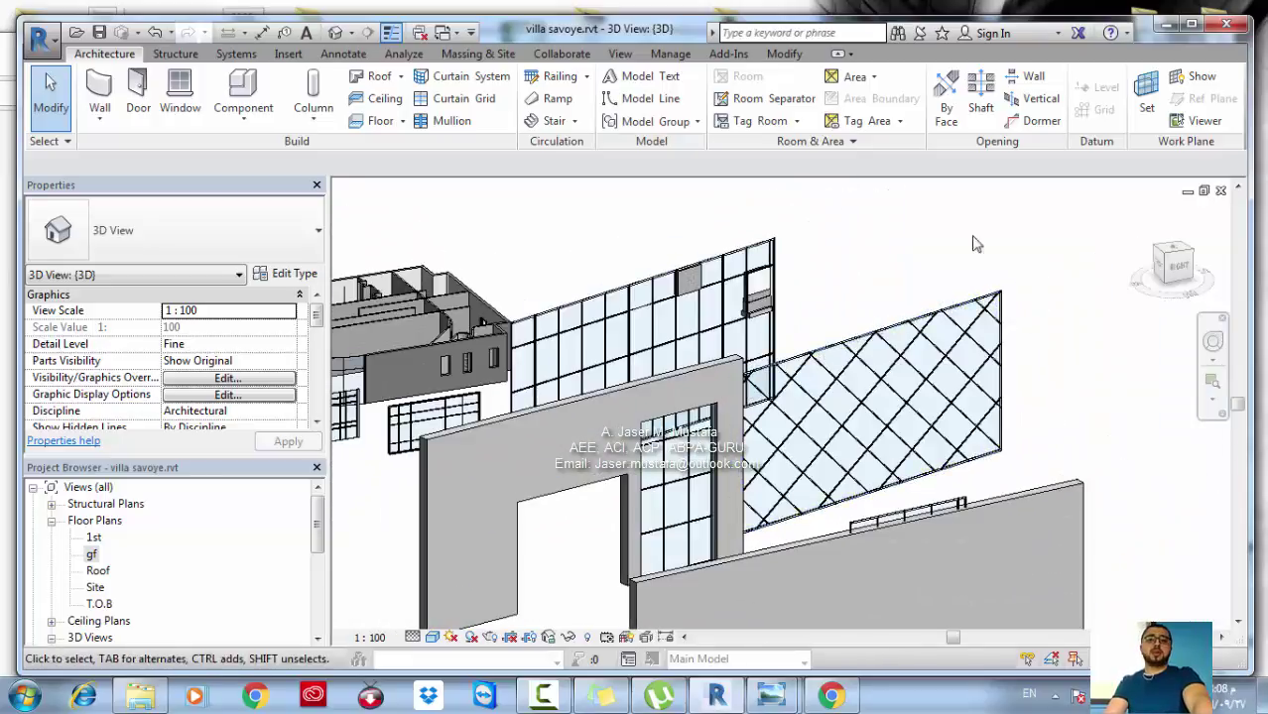
pyautogui.moveTo(926, 304); pyautogui.dragTo(859, 367, button='middle')
pyautogui.click(859, 367)
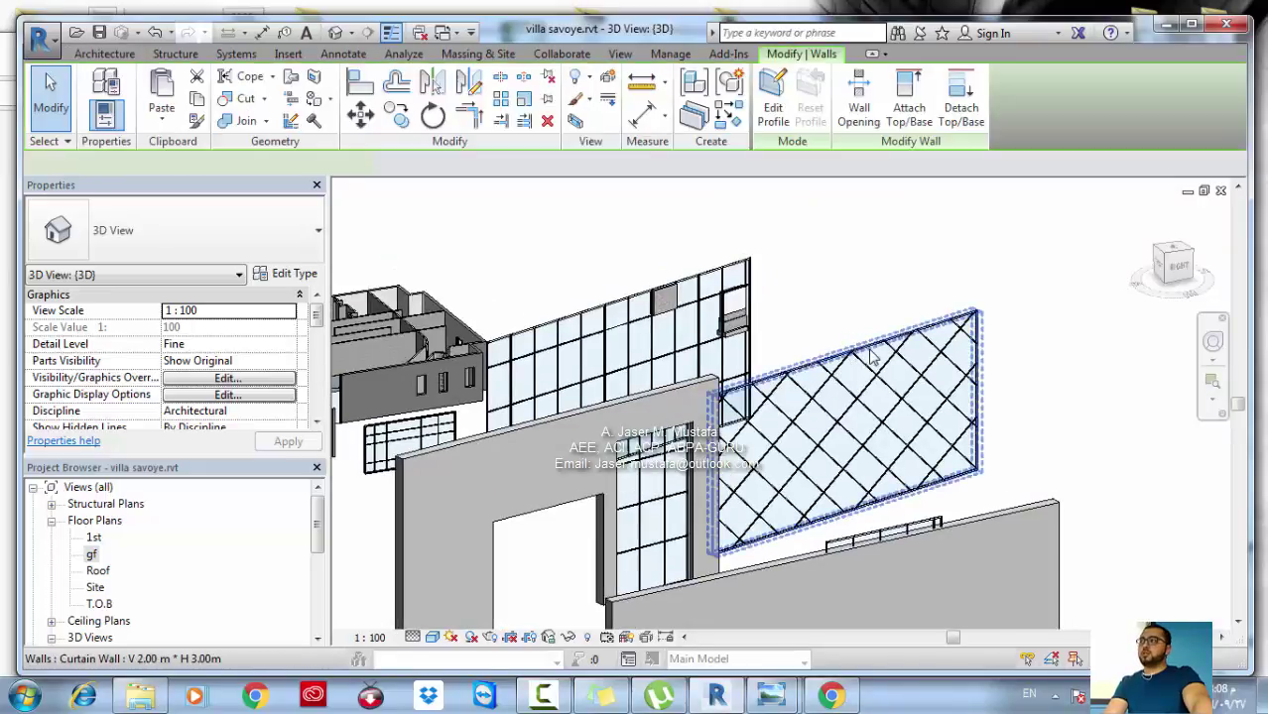
pyautogui.doubleClick(894, 452)
pyautogui.click(806, 78)
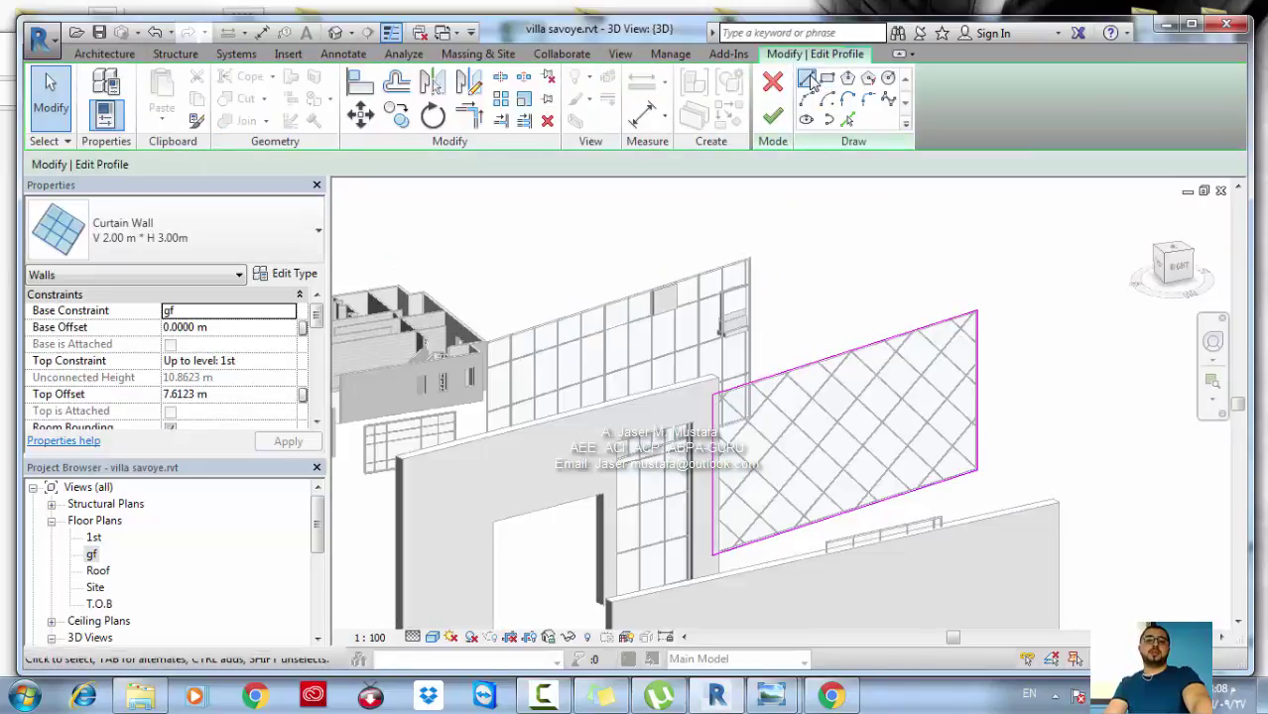
pyautogui.click(947, 483)
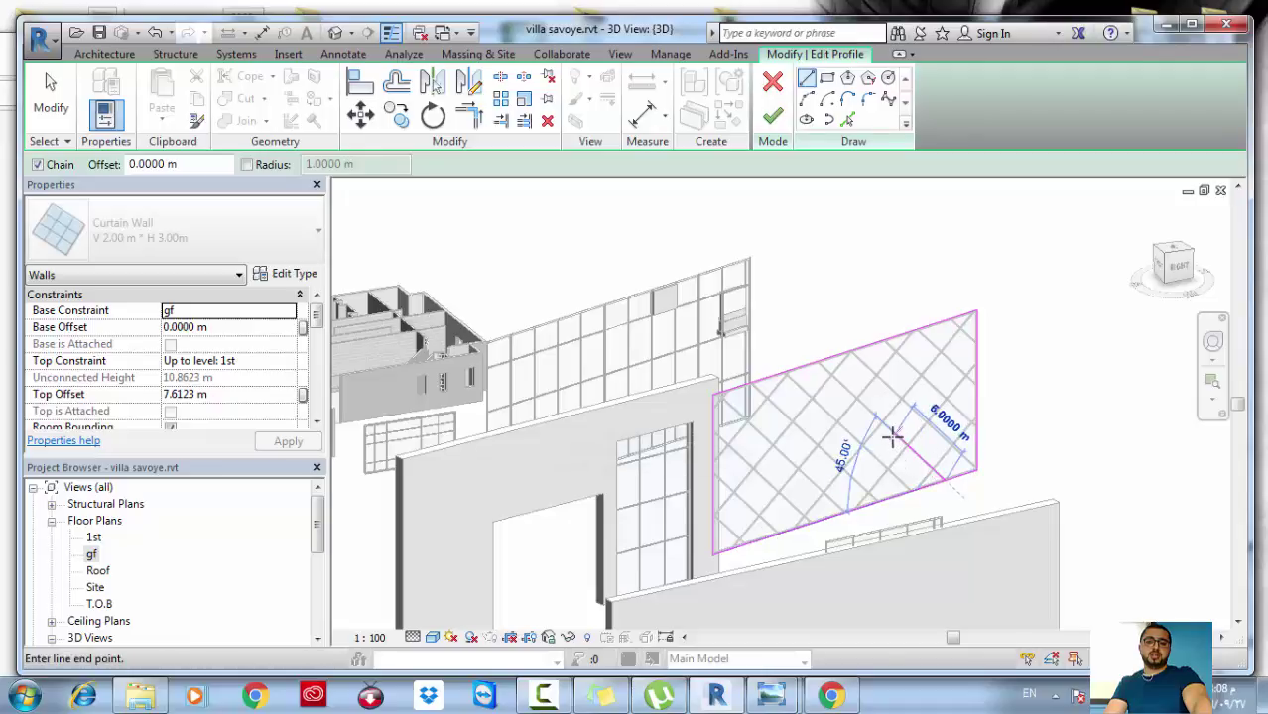
pyautogui.click(806, 518)
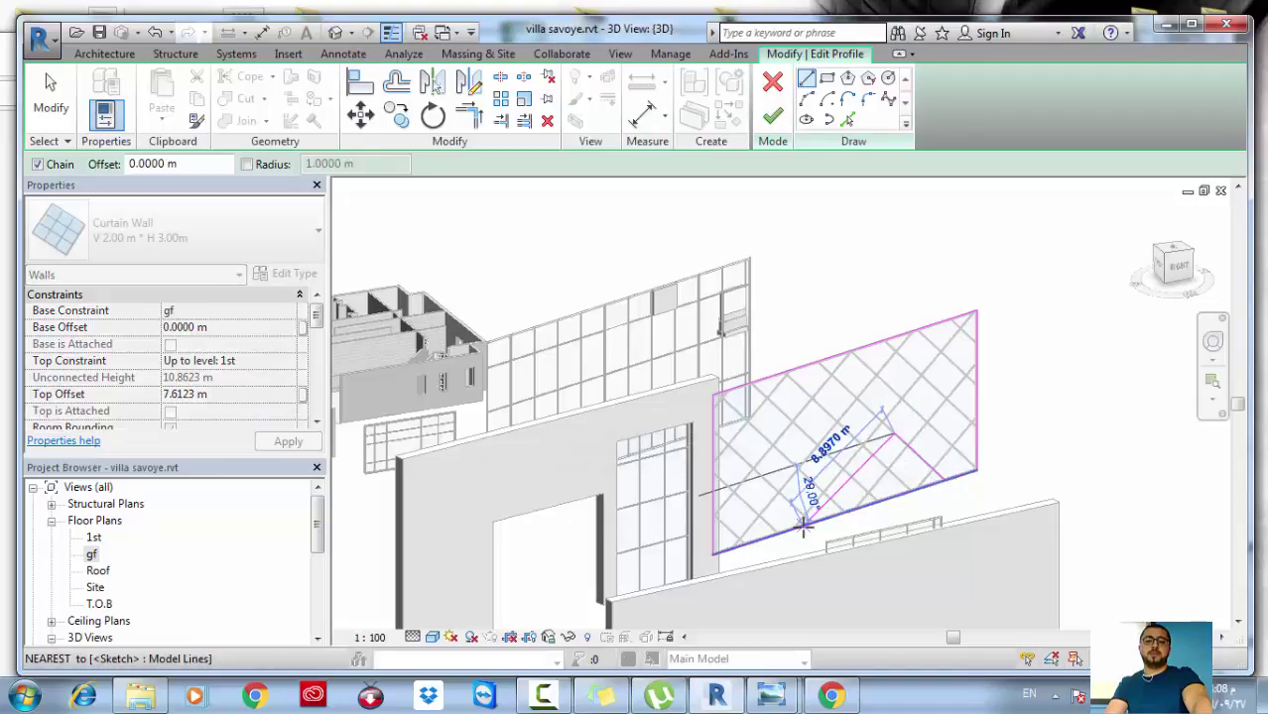
pyautogui.press('Escape')
pyautogui.press('Escape')
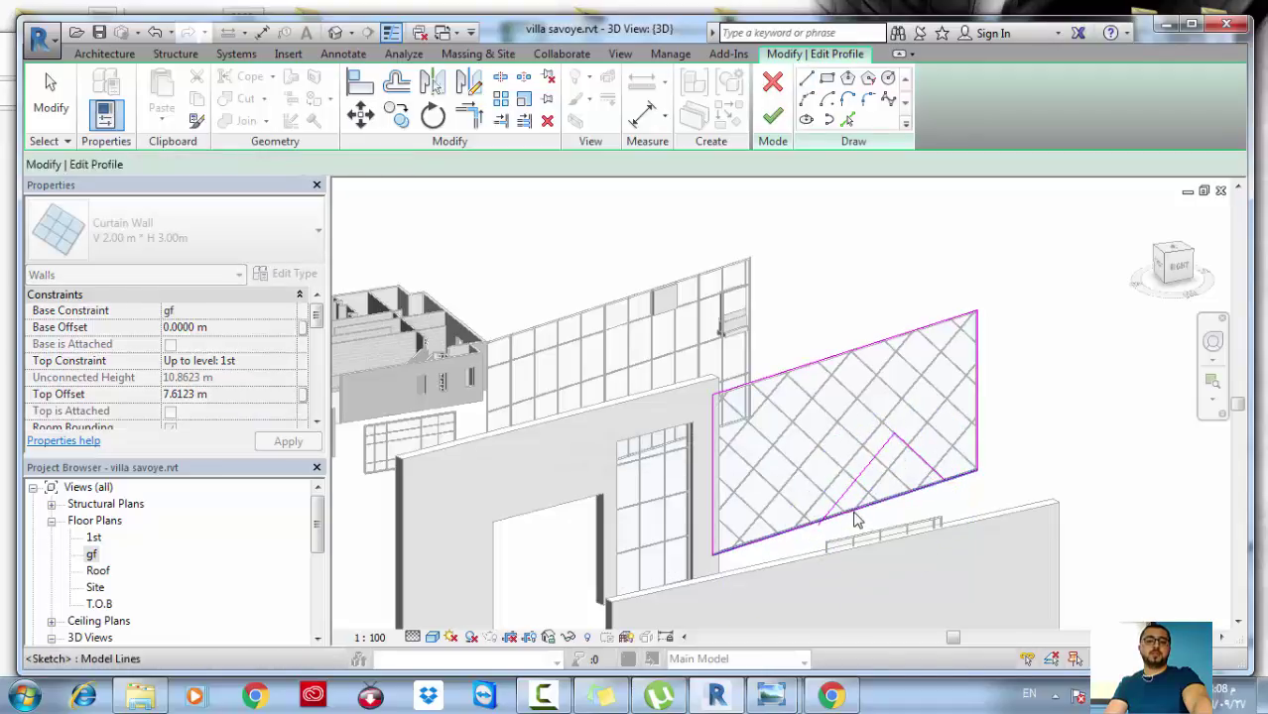
# Split the profile's bottom edge, trim it to both sides of the triangular peak, and finish the profile edit
pyautogui.moveTo(856, 519); pyautogui.dragTo(868, 521, button='middle')
pyautogui.press('s')
pyautogui.press('l')
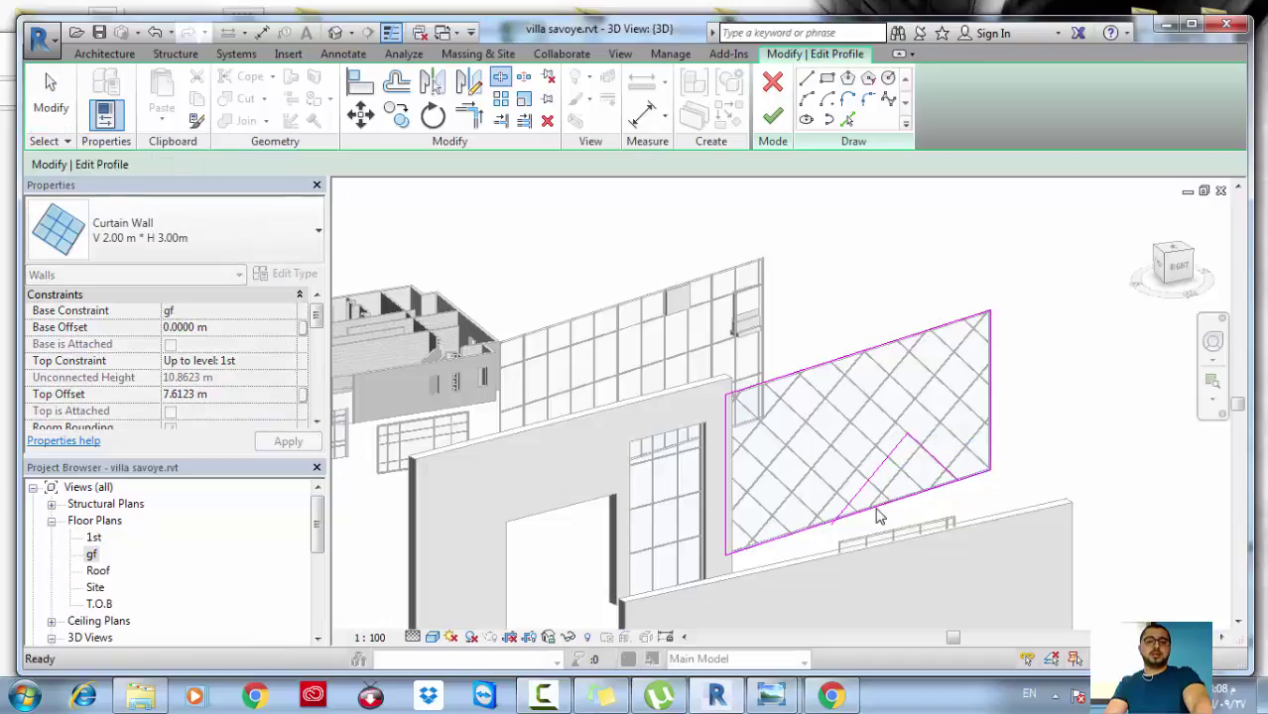
pyautogui.press('t')
pyautogui.press('r')
pyautogui.click(836, 521)
pyautogui.click(946, 497)
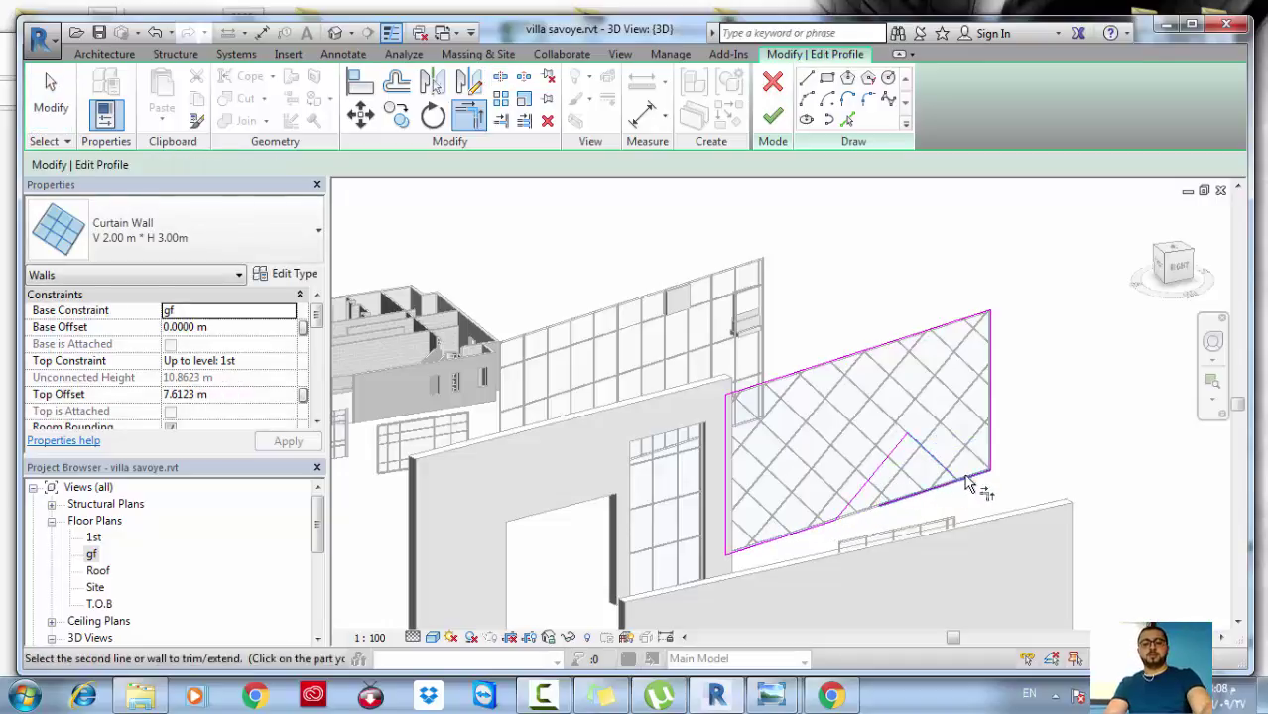
pyautogui.click(772, 116)
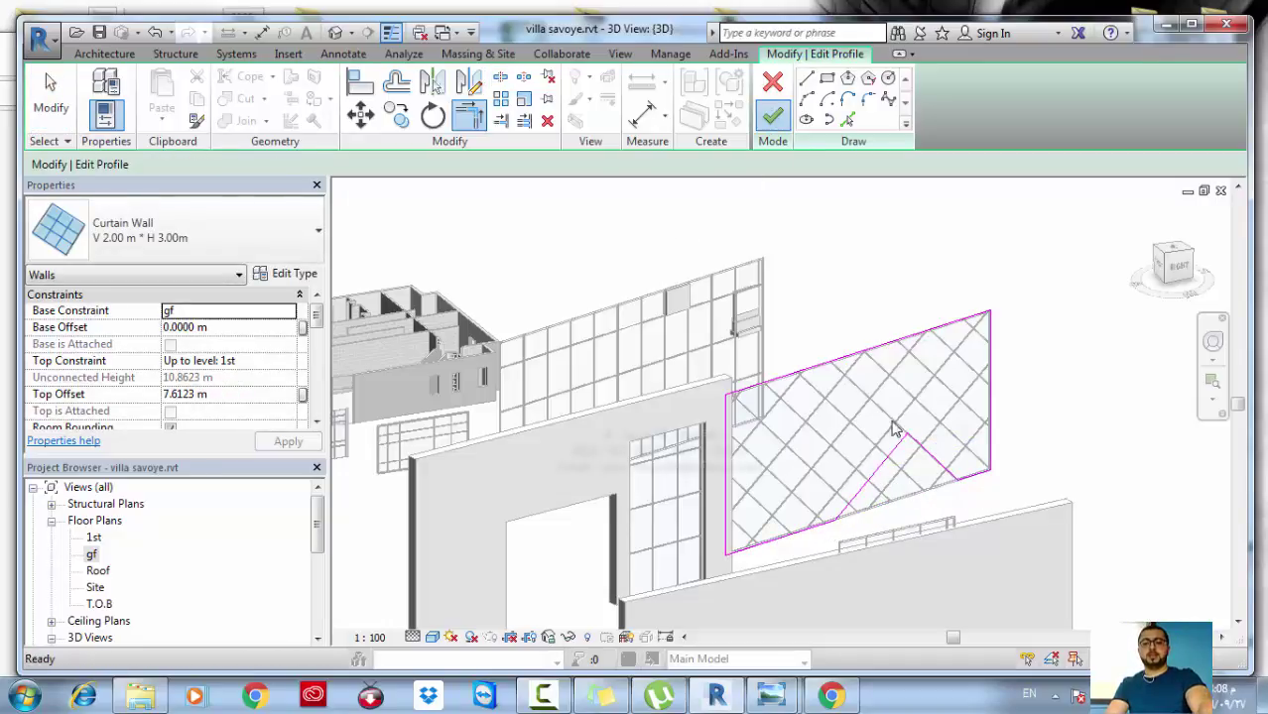
pyautogui.scroll(3, 1011, 491)
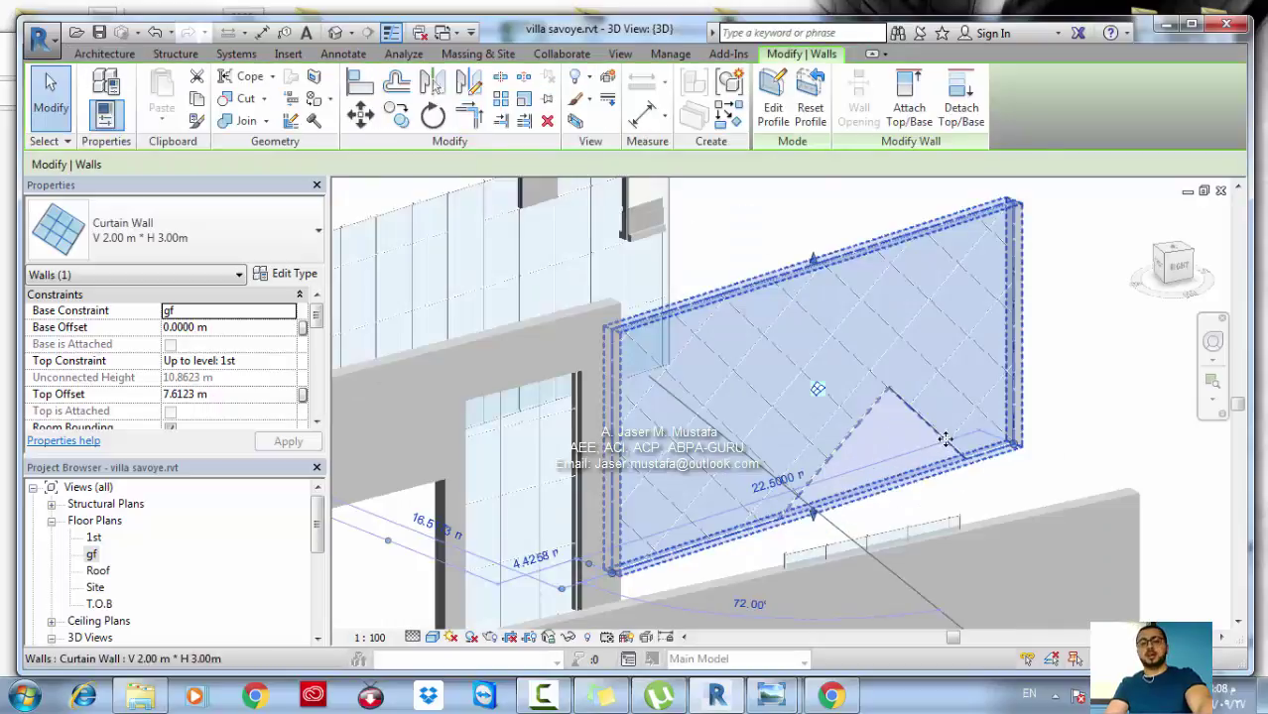
pyautogui.press('Escape')
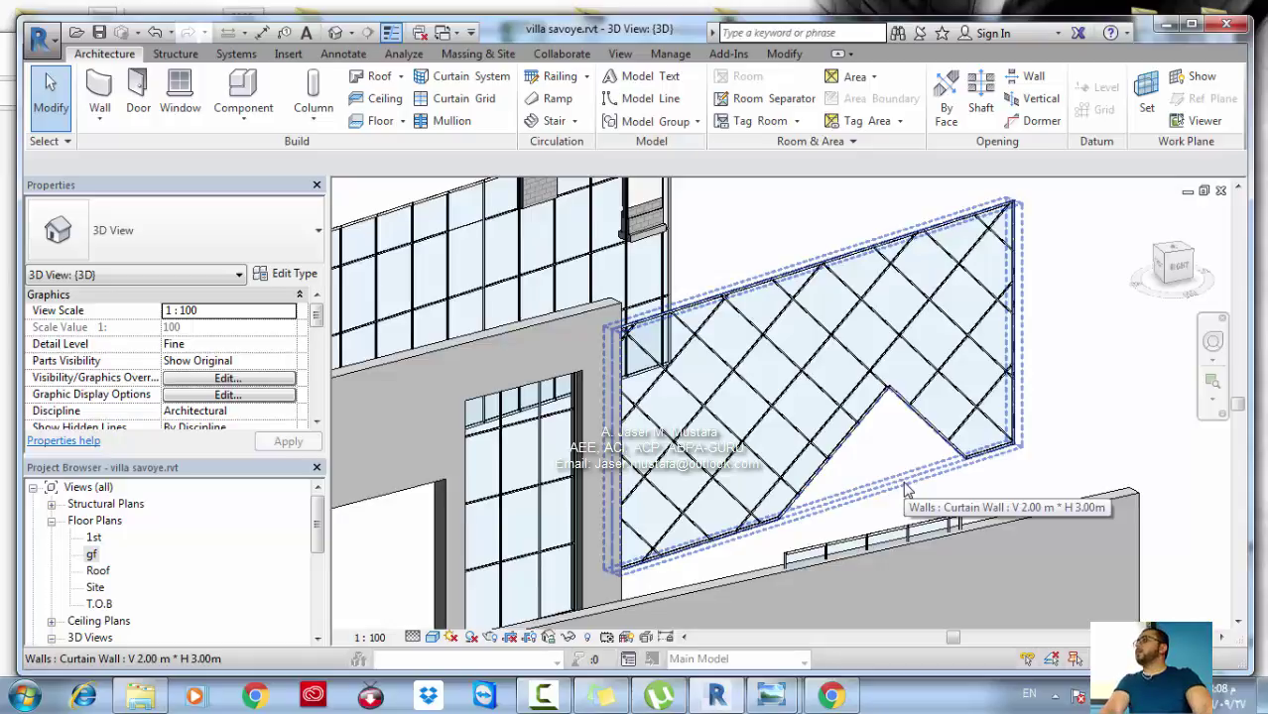
# Try the Fixed Number layout for the vertical grid in the notched diagonal curtain wall's type properties
pyautogui.moveTo(905, 489); pyautogui.dragTo(935, 495, button='middle')
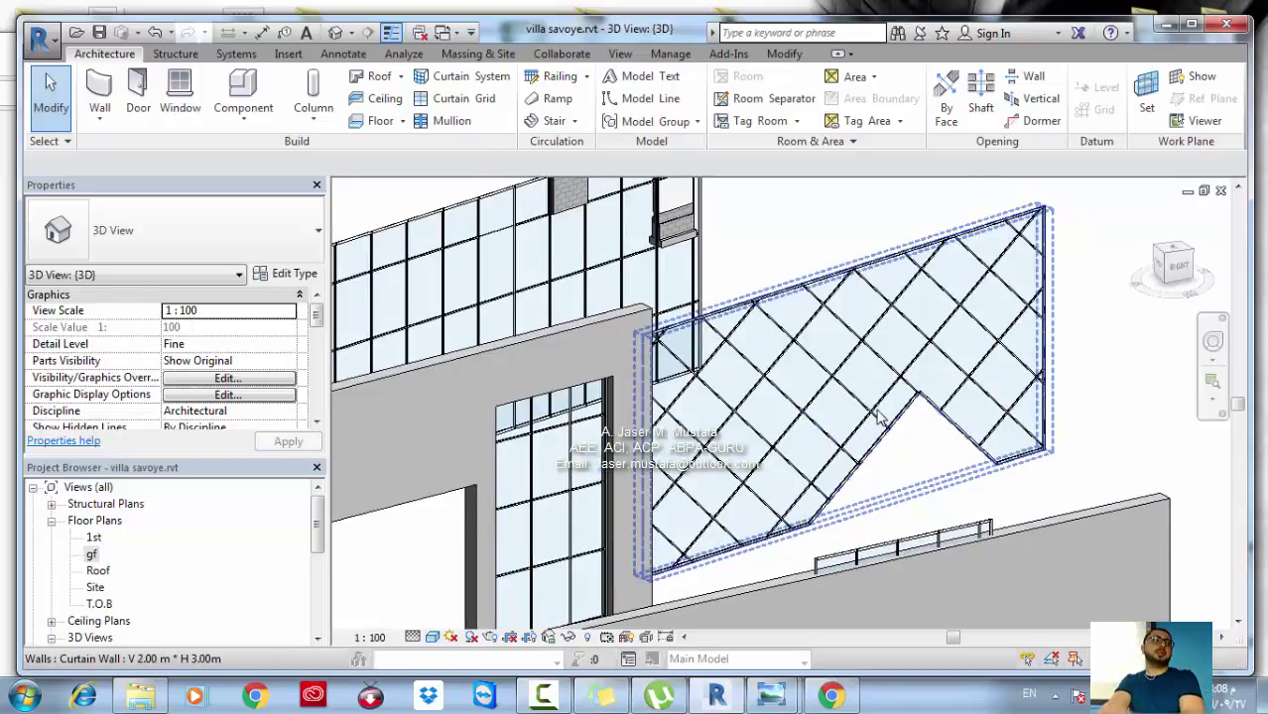
pyautogui.click(877, 419)
pyautogui.click(106, 111)
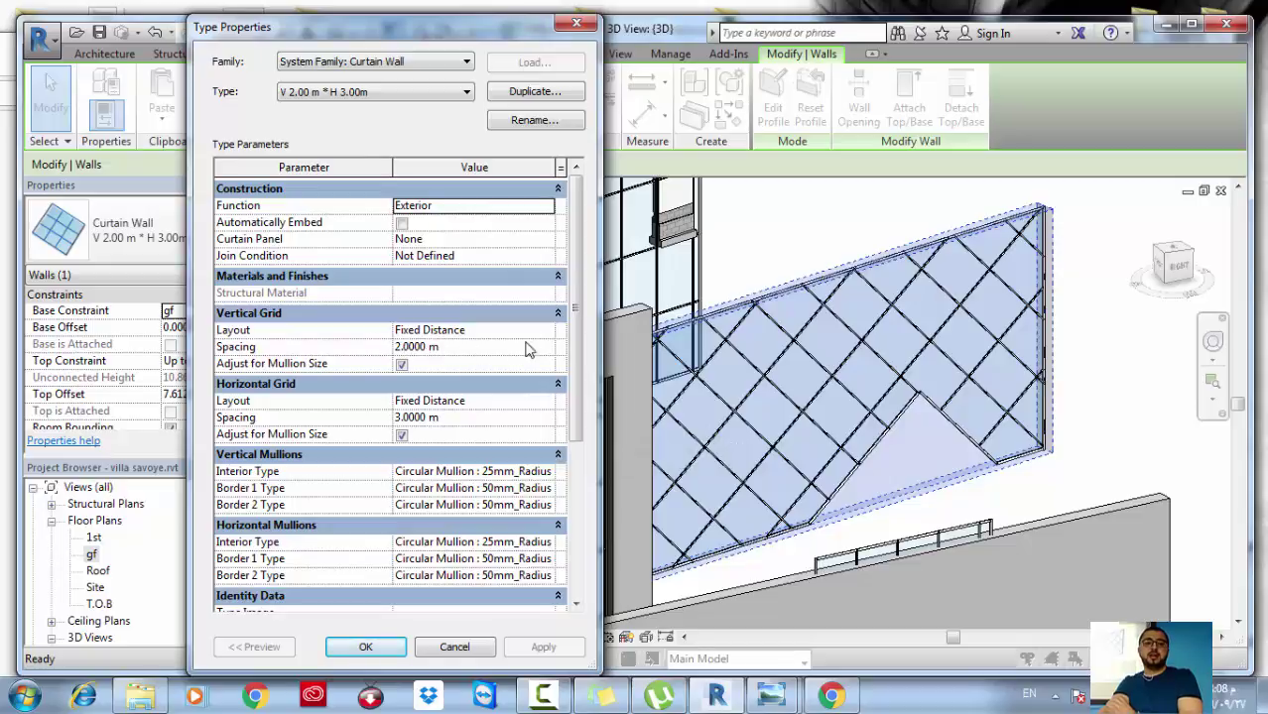
pyautogui.click(553, 332)
pyautogui.click(548, 331)
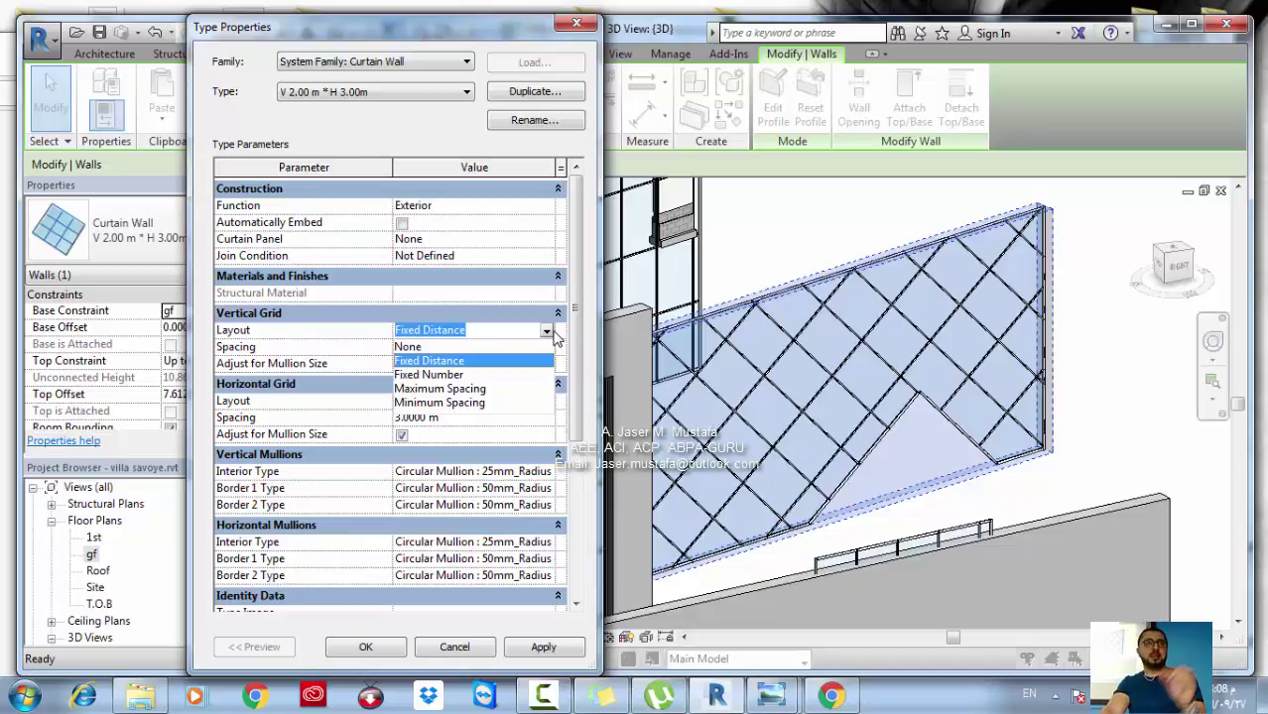
pyautogui.click(445, 376)
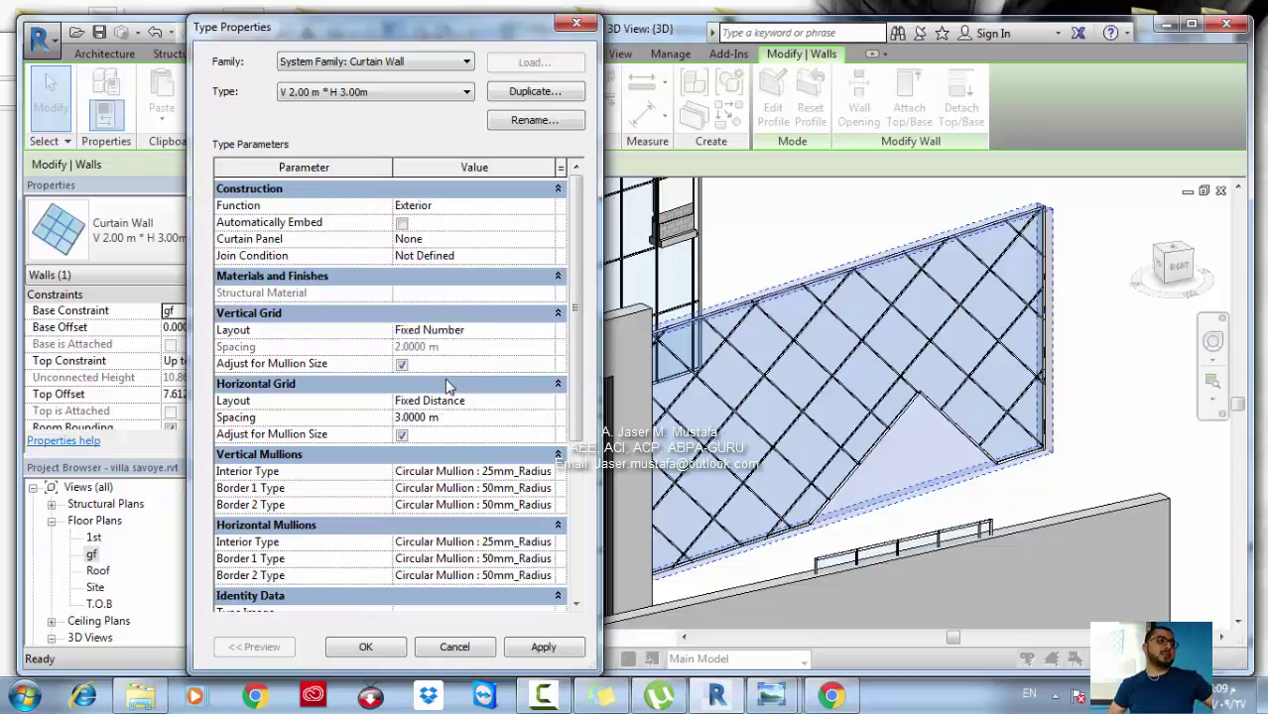
# Try the Maximum Spacing layout for the vertical grid, check the remaining layout options, and discard the type changes
pyautogui.click(545, 332)
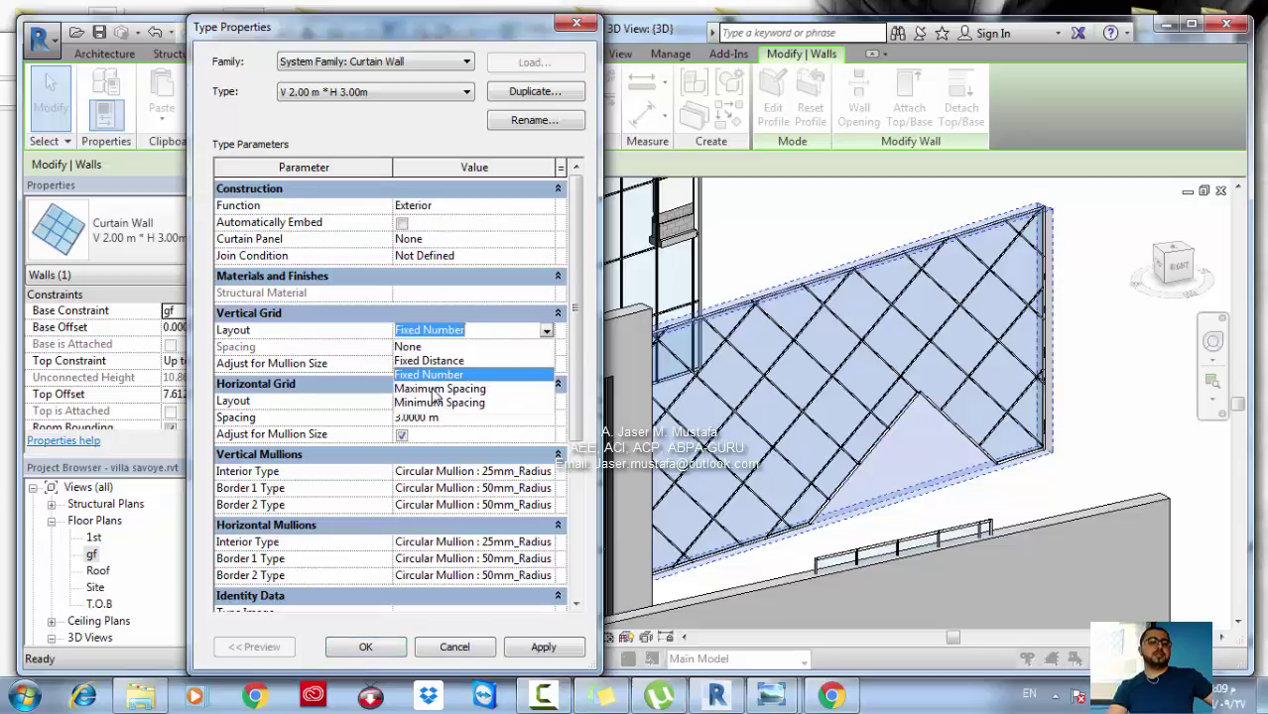
pyautogui.click(436, 388)
pyautogui.click(273, 349)
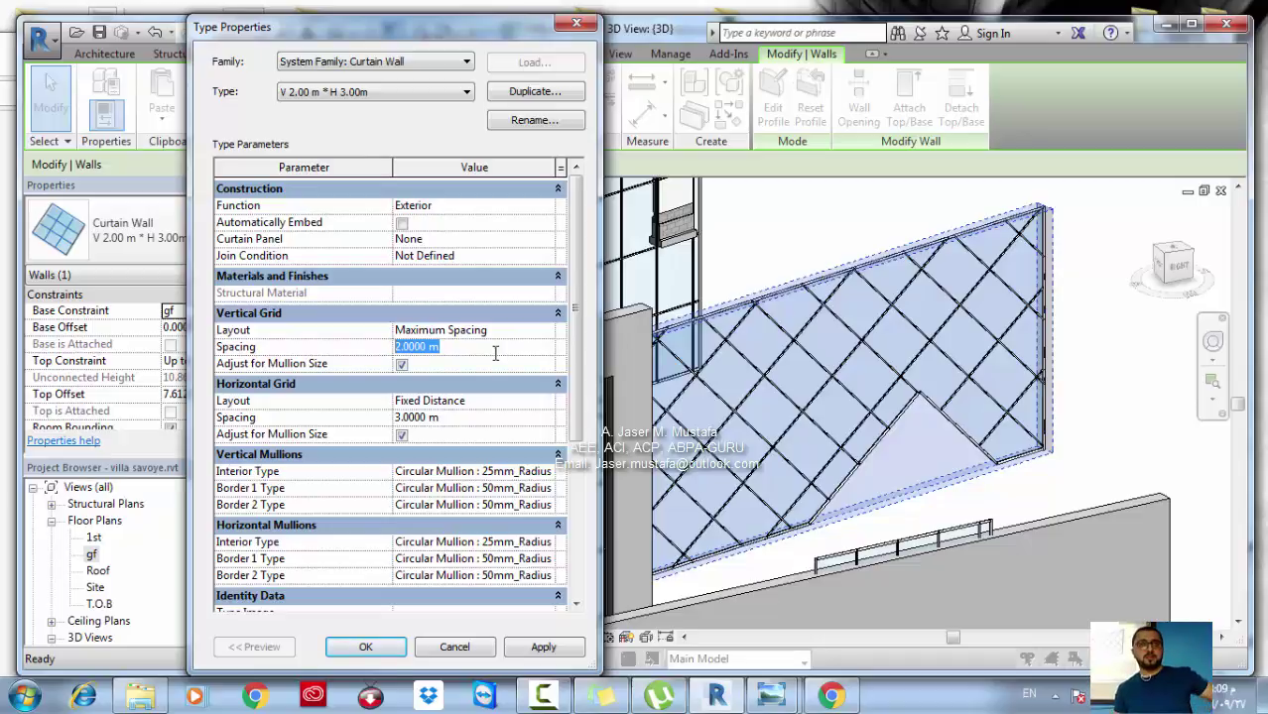
pyautogui.click(547, 332)
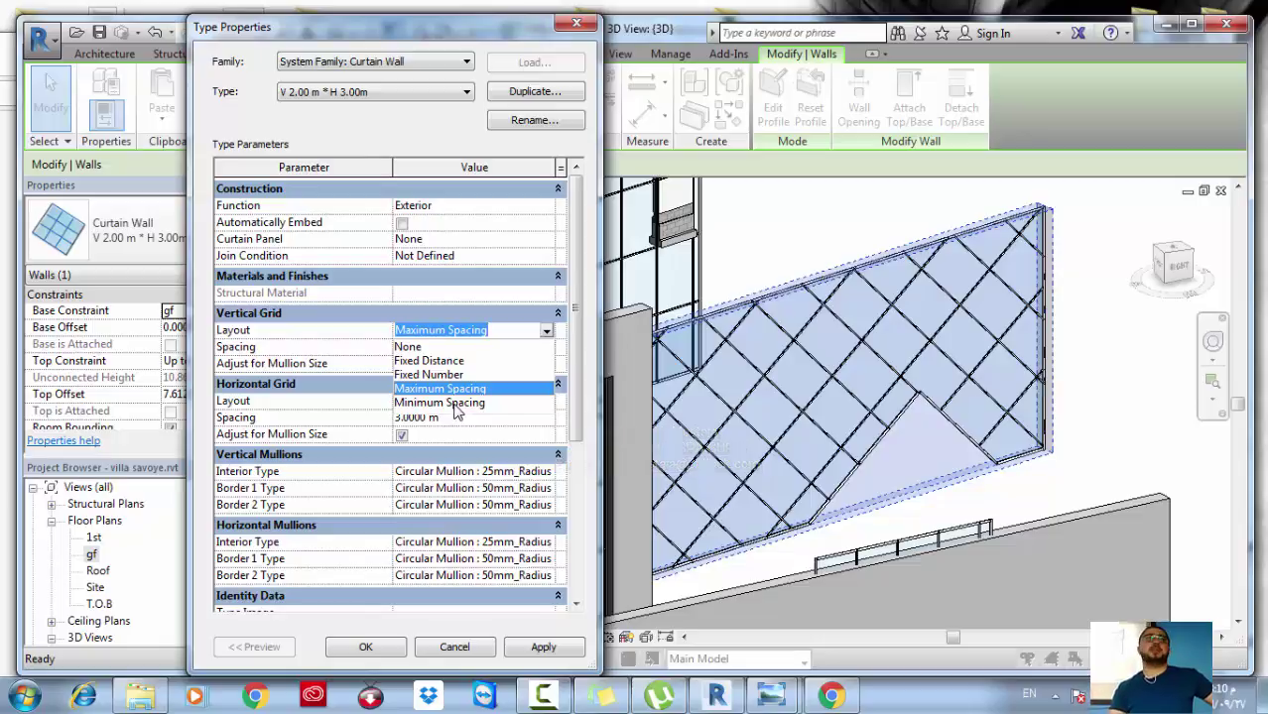
pyautogui.click(580, 340)
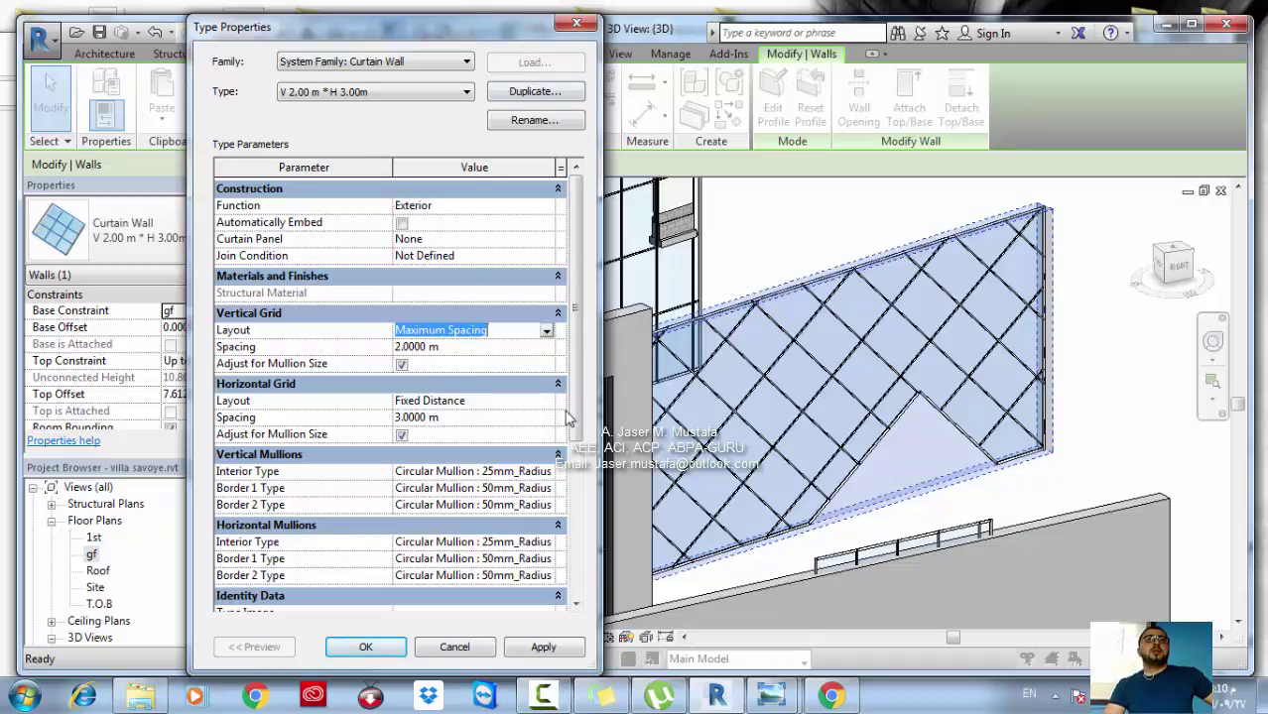
pyautogui.click(456, 647)
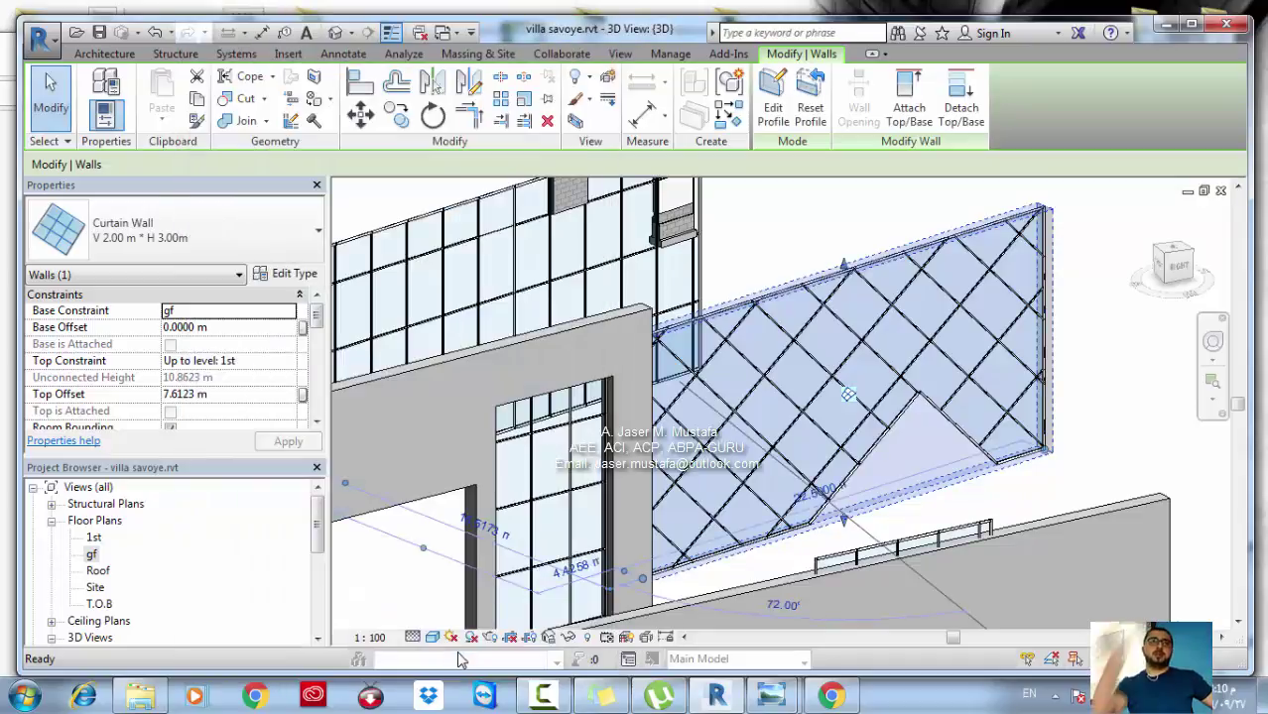
pyautogui.moveTo(645, 385); pyautogui.dragTo(700, 324, button='middle')
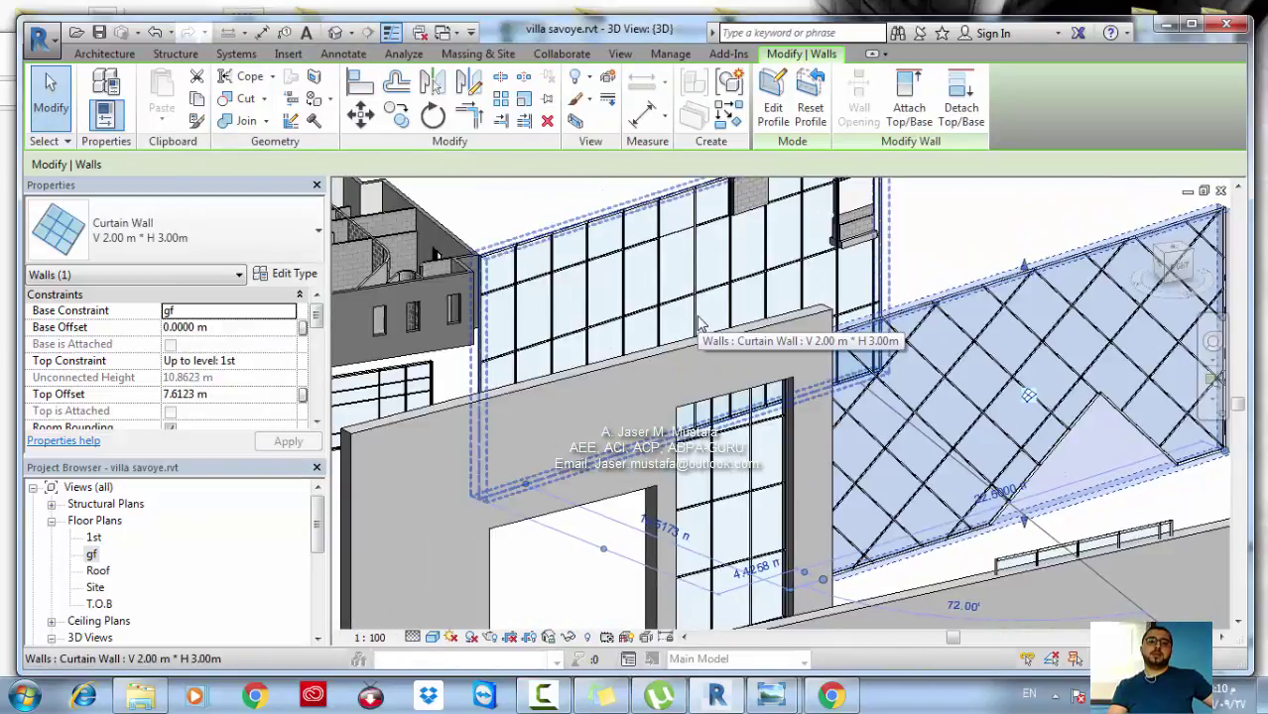
pyautogui.moveTo(699, 324); pyautogui.dragTo(744, 270, button='middle')
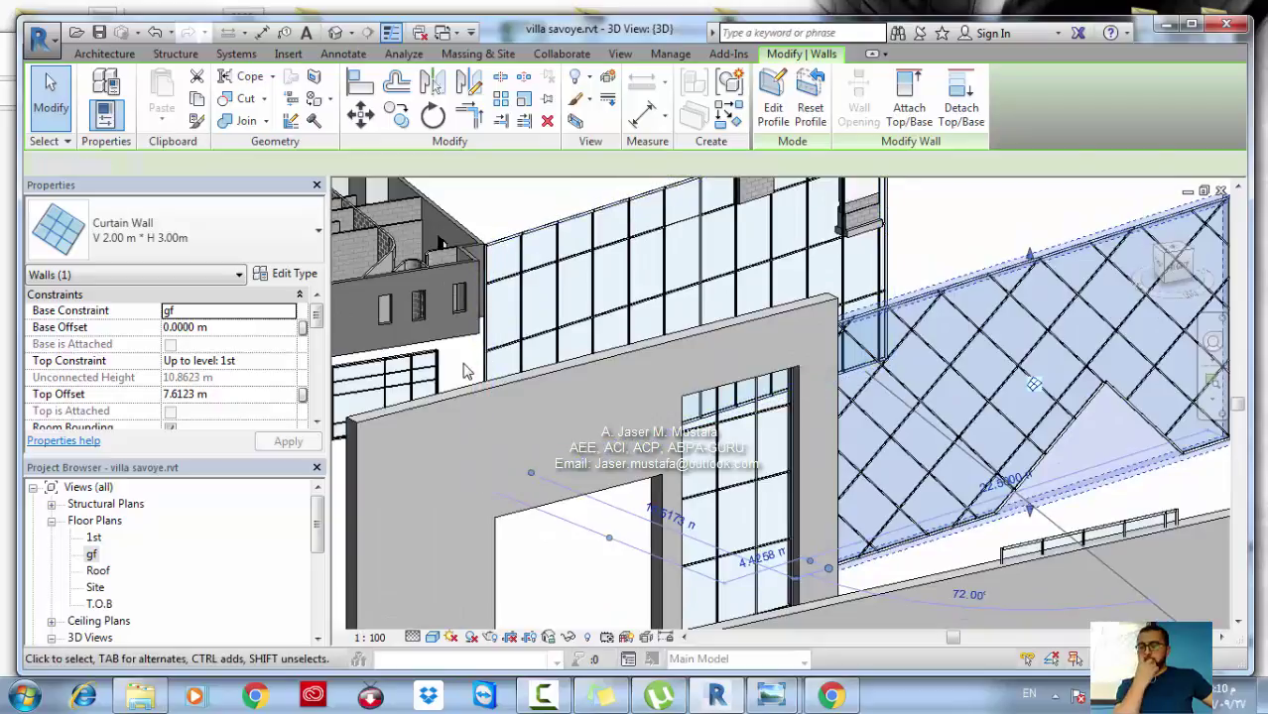
pyautogui.press('Escape')
pyautogui.moveTo(764, 248); pyautogui.dragTo(516, 337)
pyautogui.keyDown('ctrl'); pyautogui.click(801, 311); pyautogui.keyUp('ctrl')
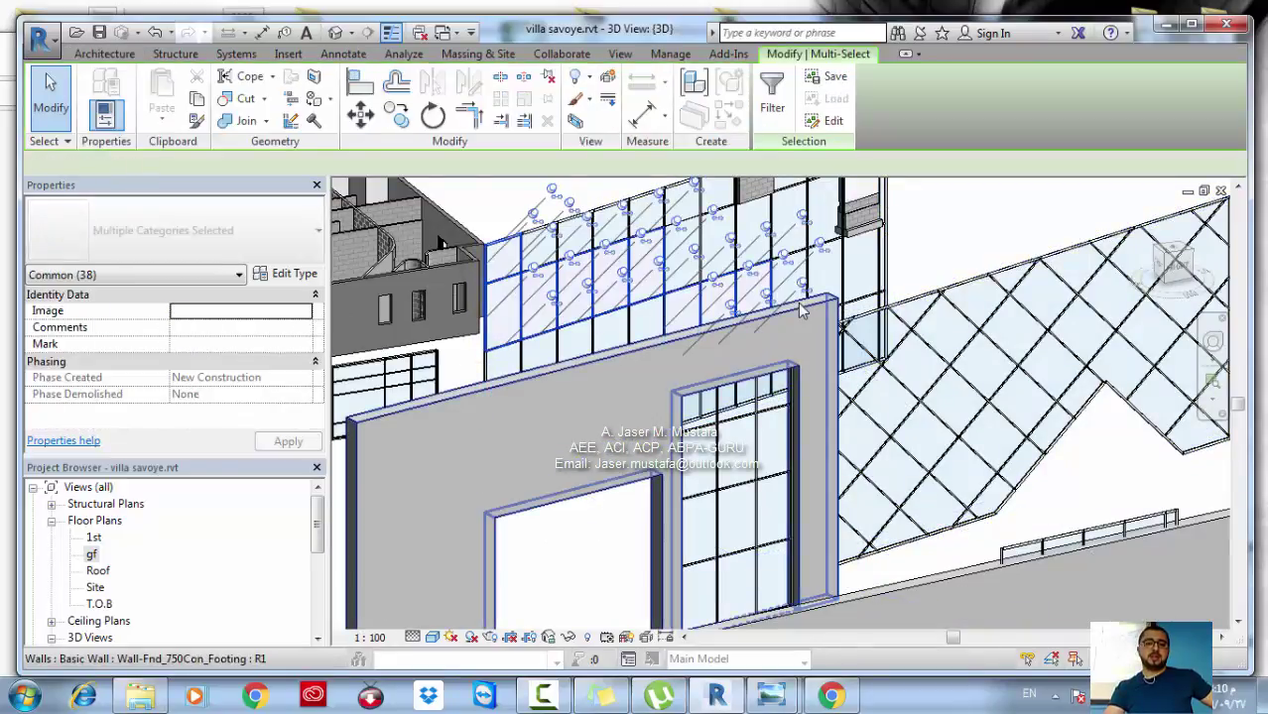
pyautogui.moveTo(802, 310); pyautogui.dragTo(717, 345, button='middle')
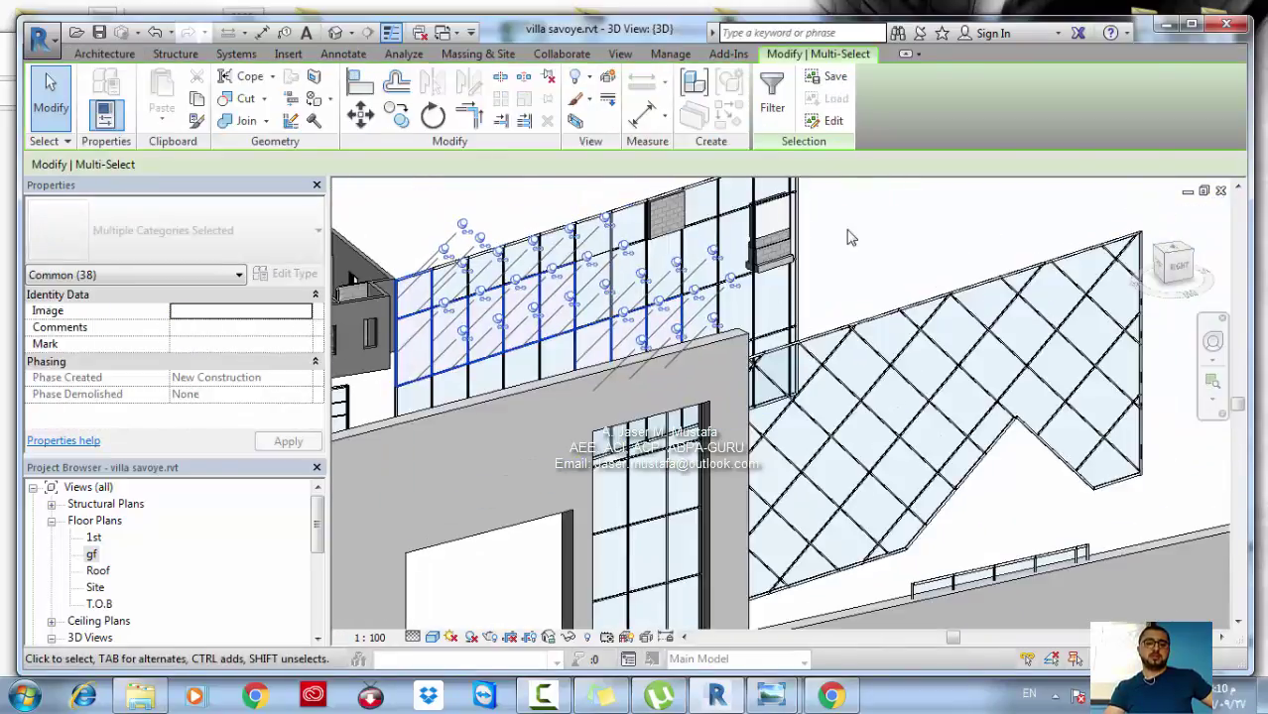
pyautogui.press('Escape')
# Temporarily isolate the large rear curtain wall and orient the 3D view to its Right face
pyautogui.click(699, 199)
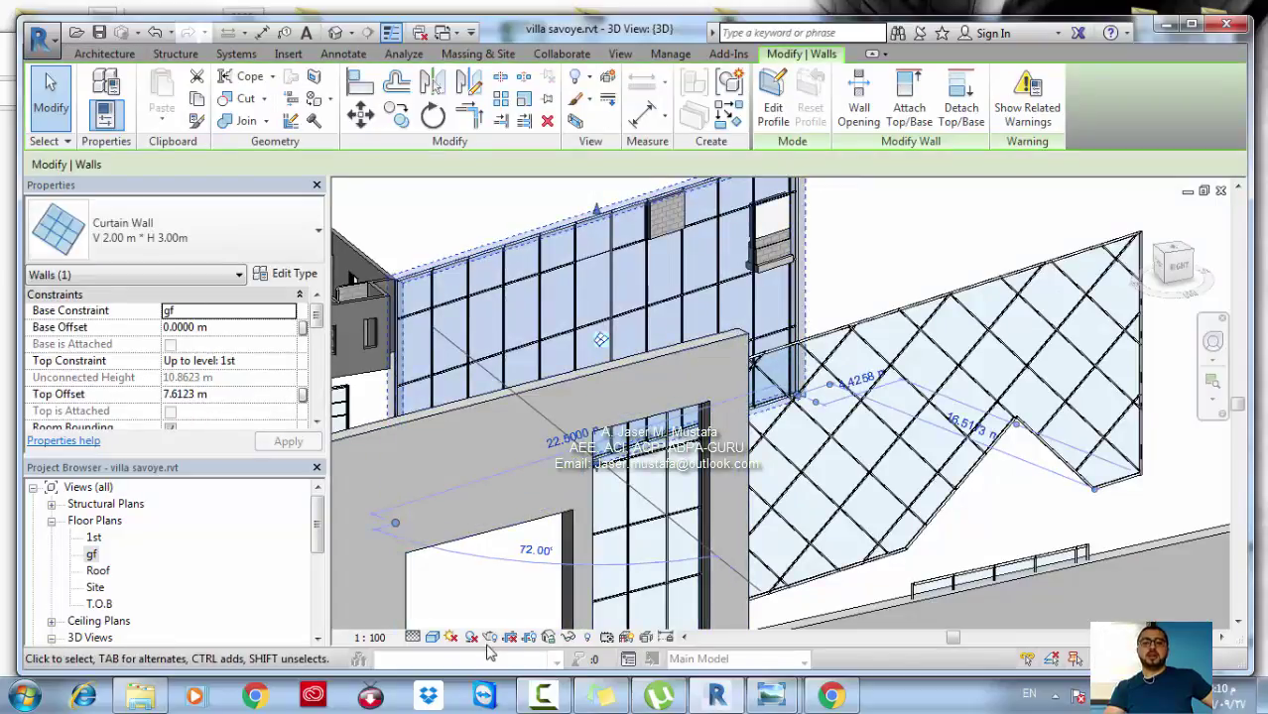
pyautogui.click(550, 637)
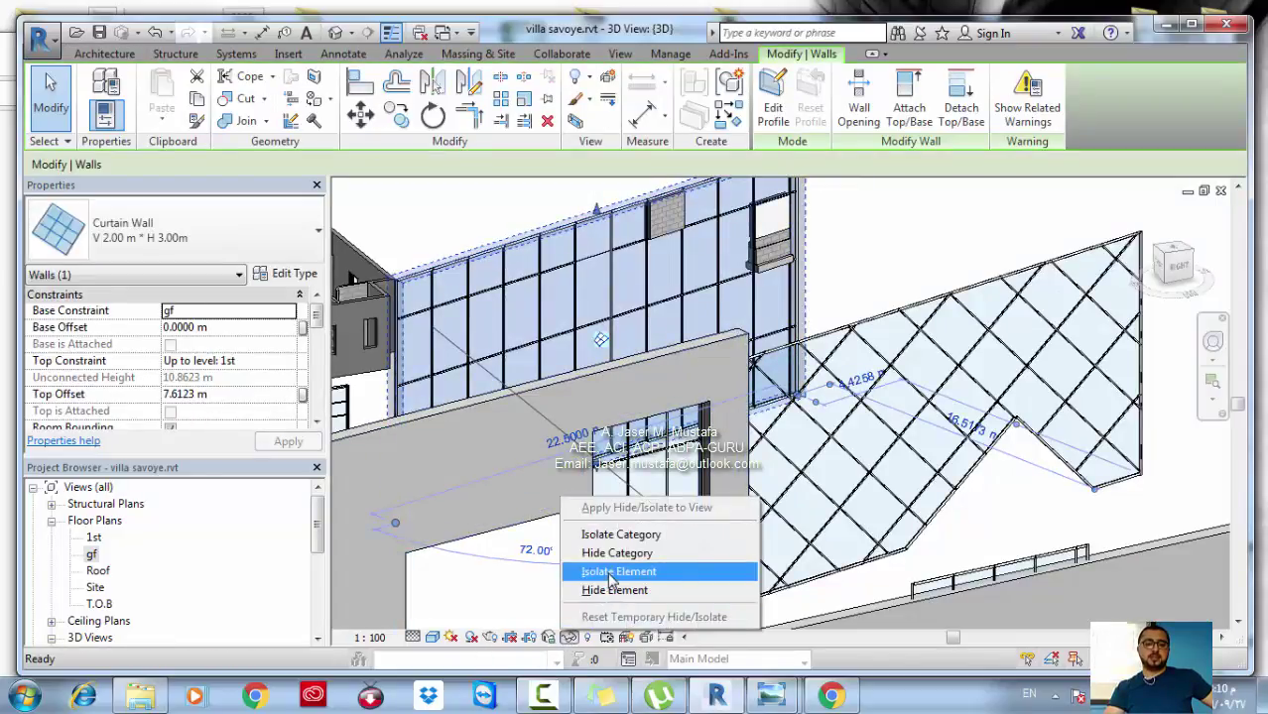
pyautogui.click(615, 490)
pyautogui.keyDown('shift'); pyautogui.moveTo(703, 459); pyautogui.dragTo(1155, 269, button='middle'); pyautogui.keyUp('shift')
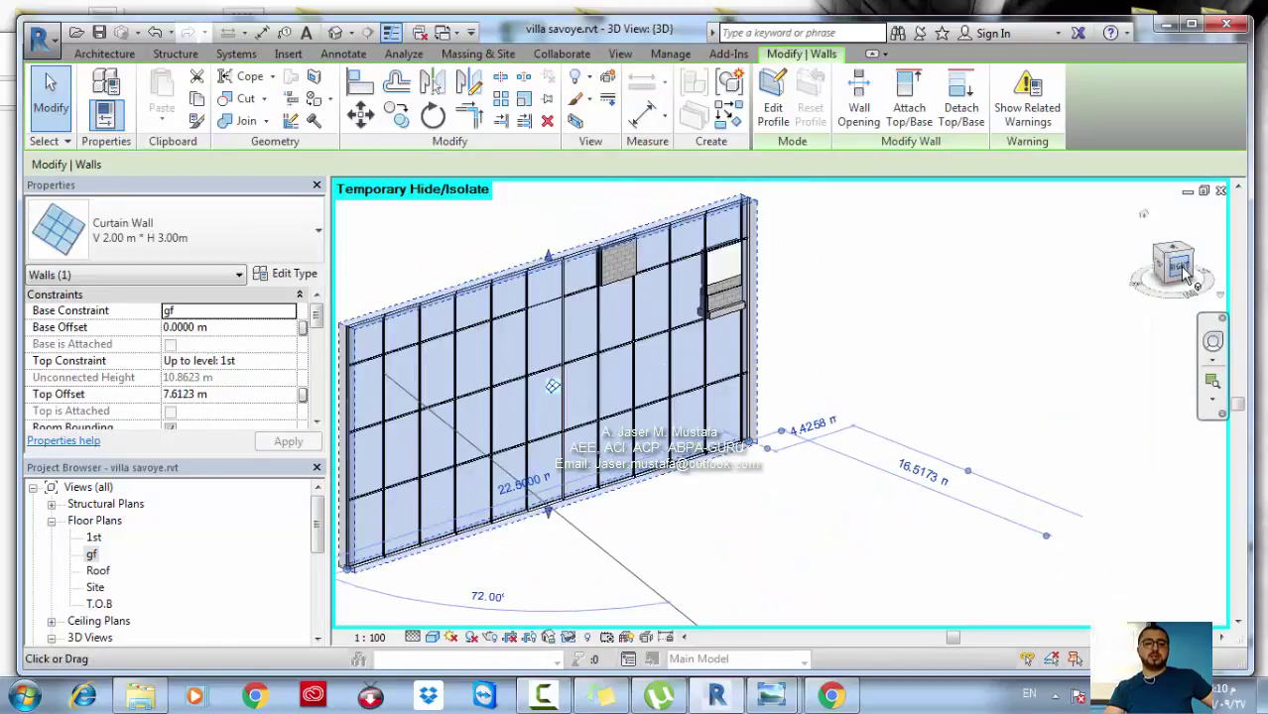
pyautogui.moveTo(1154, 269); pyautogui.dragTo(891, 336)
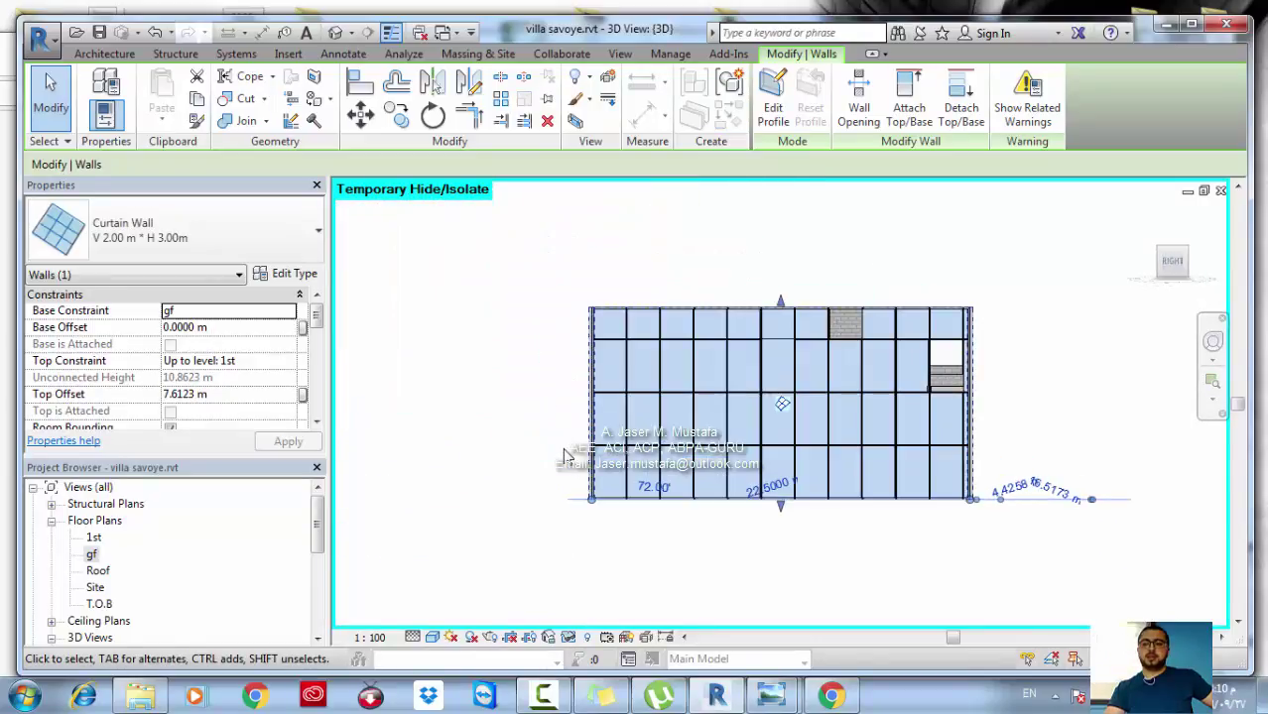
# Select the second row of panels from the bottom with its surrounding mullions across the isolated wall, and open the selection Filter
pyautogui.press('Escape')
pyautogui.moveTo(560, 448); pyautogui.dragTo(996, 383)
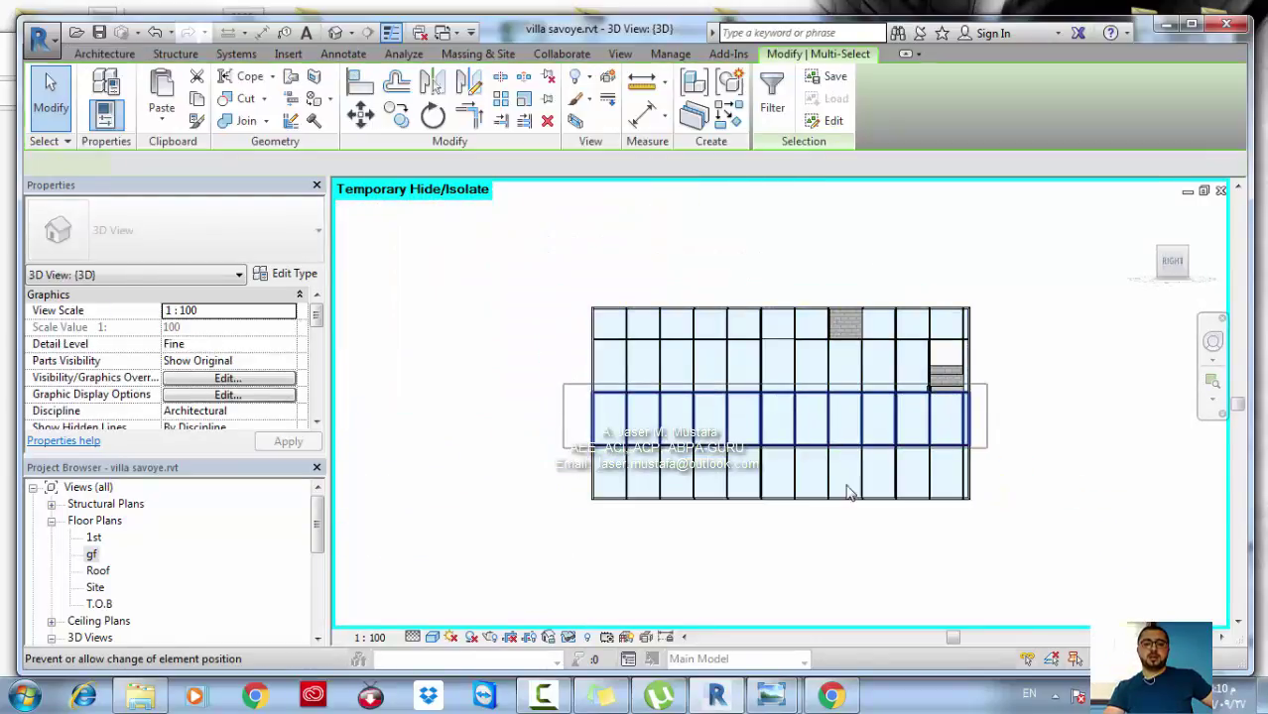
pyautogui.scroll(3, 809, 510)
pyautogui.scroll(-2, 451, 399)
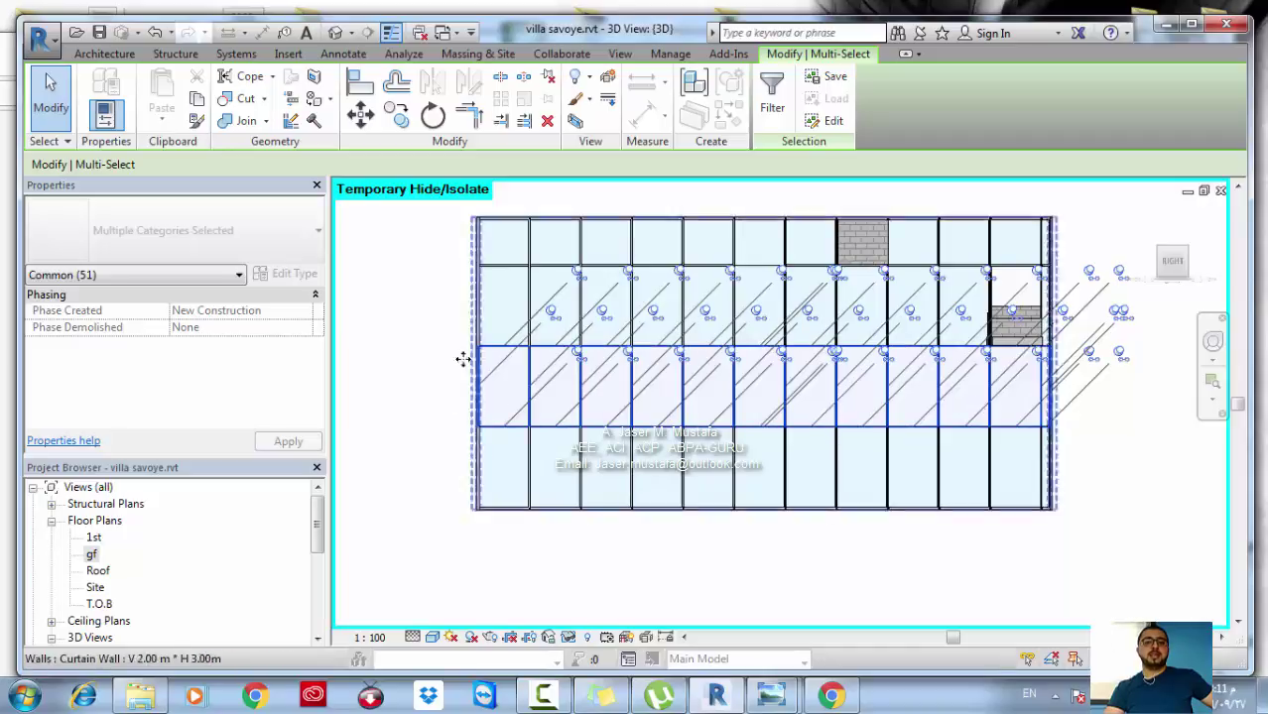
pyautogui.click(771, 87)
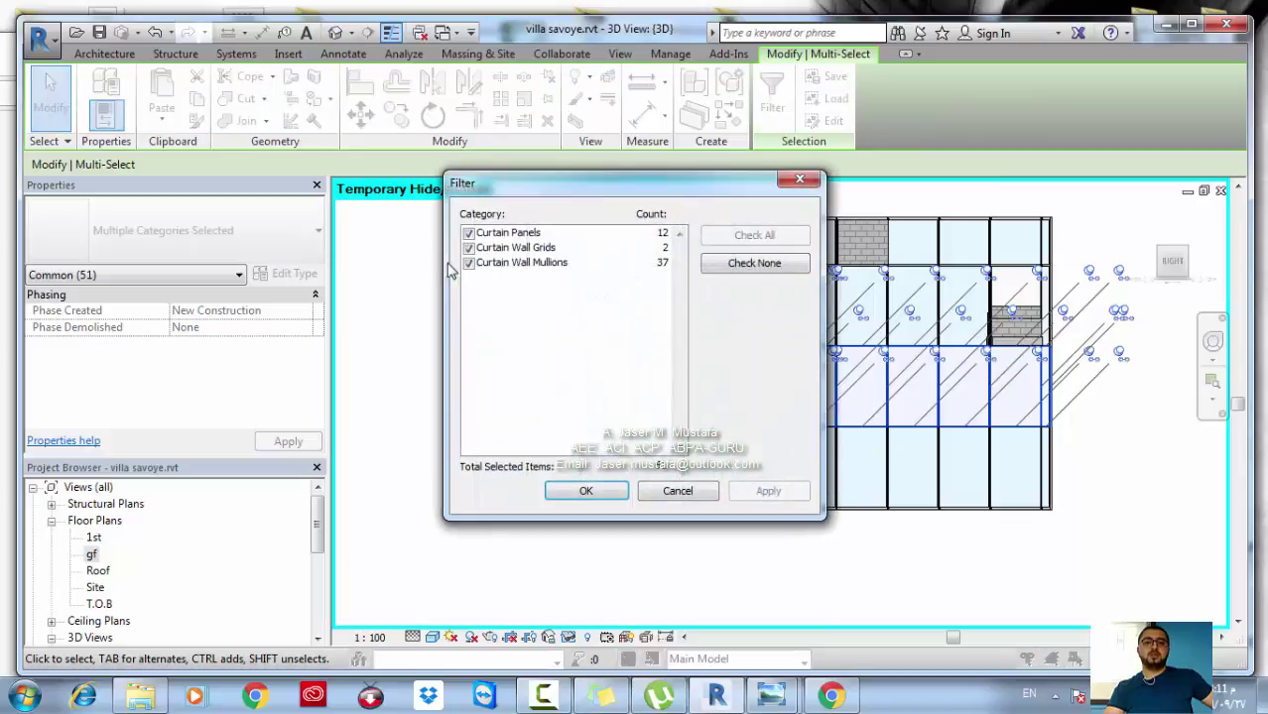
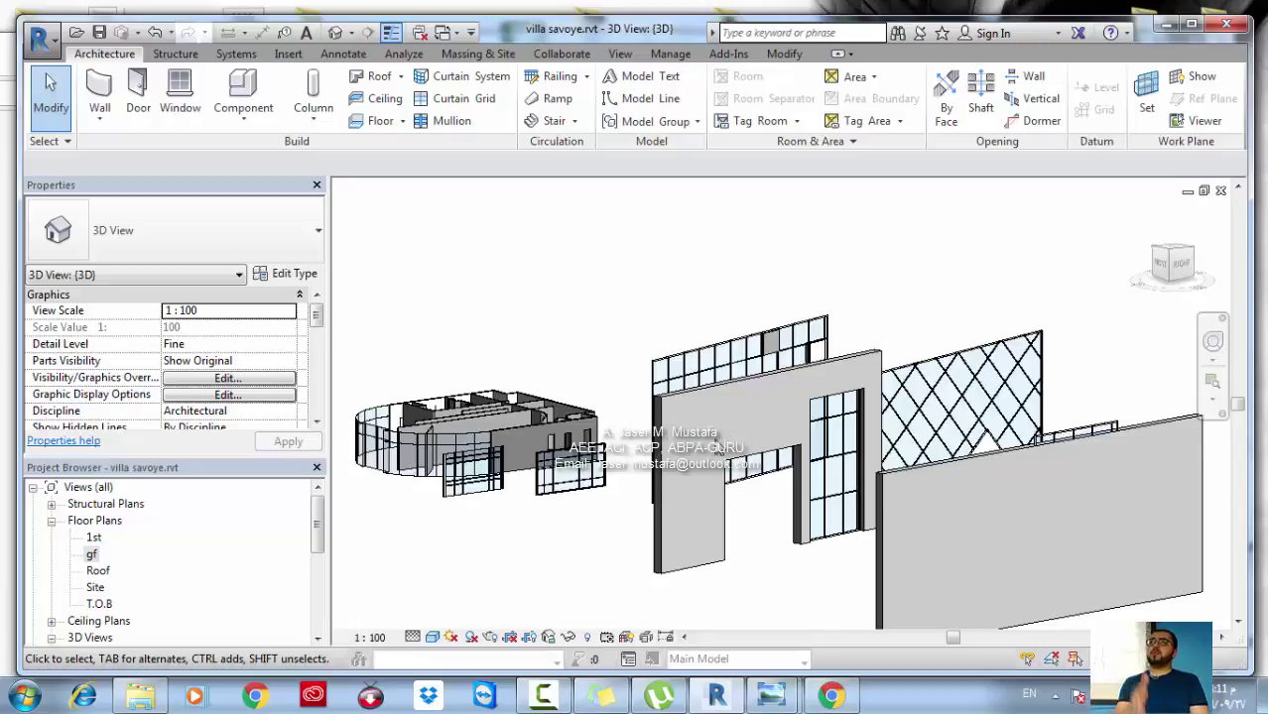
# Draw a three-point arc wall of type Curtain_Wall-Empty in front of the villa, about 17 m radius and 95° sweep
pyautogui.keyDown('shift'); pyautogui.moveTo(600, 501); pyautogui.dragTo(601, 497, button='middle'); pyautogui.keyUp('shift')
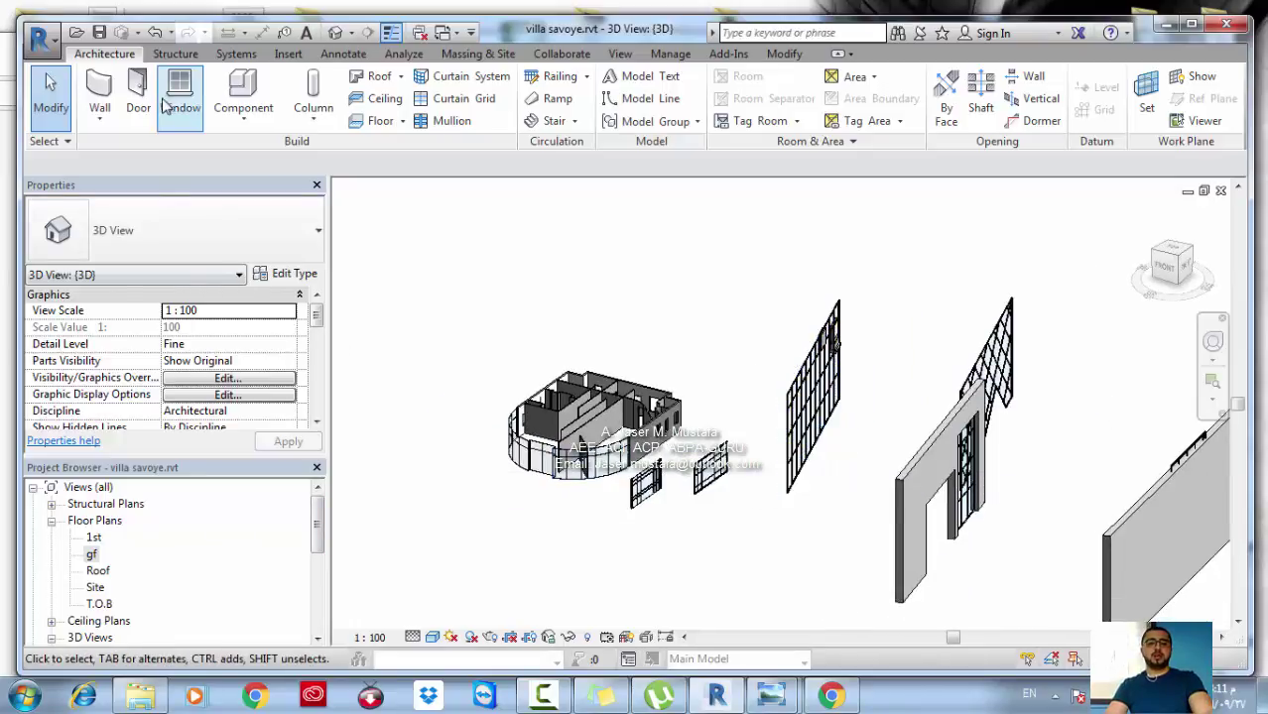
pyautogui.click(109, 90)
pyautogui.click(176, 238)
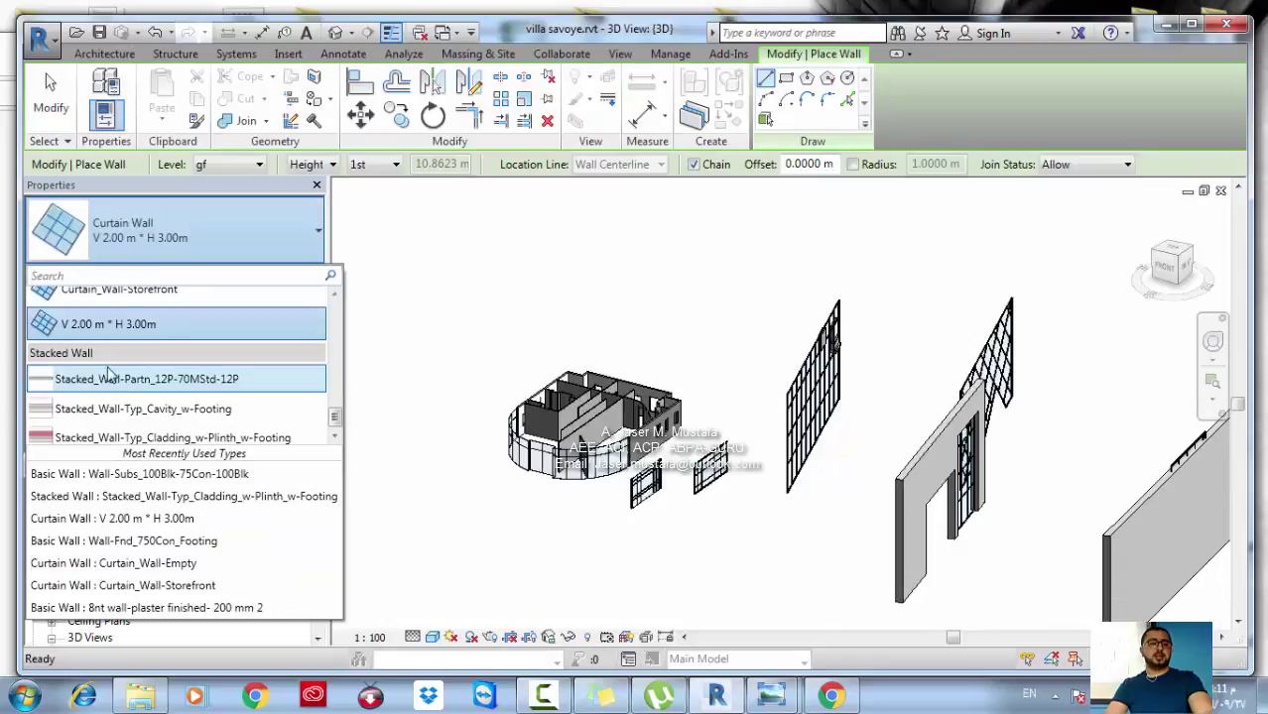
pyautogui.scroll(1, 94, 332)
pyautogui.click(164, 316)
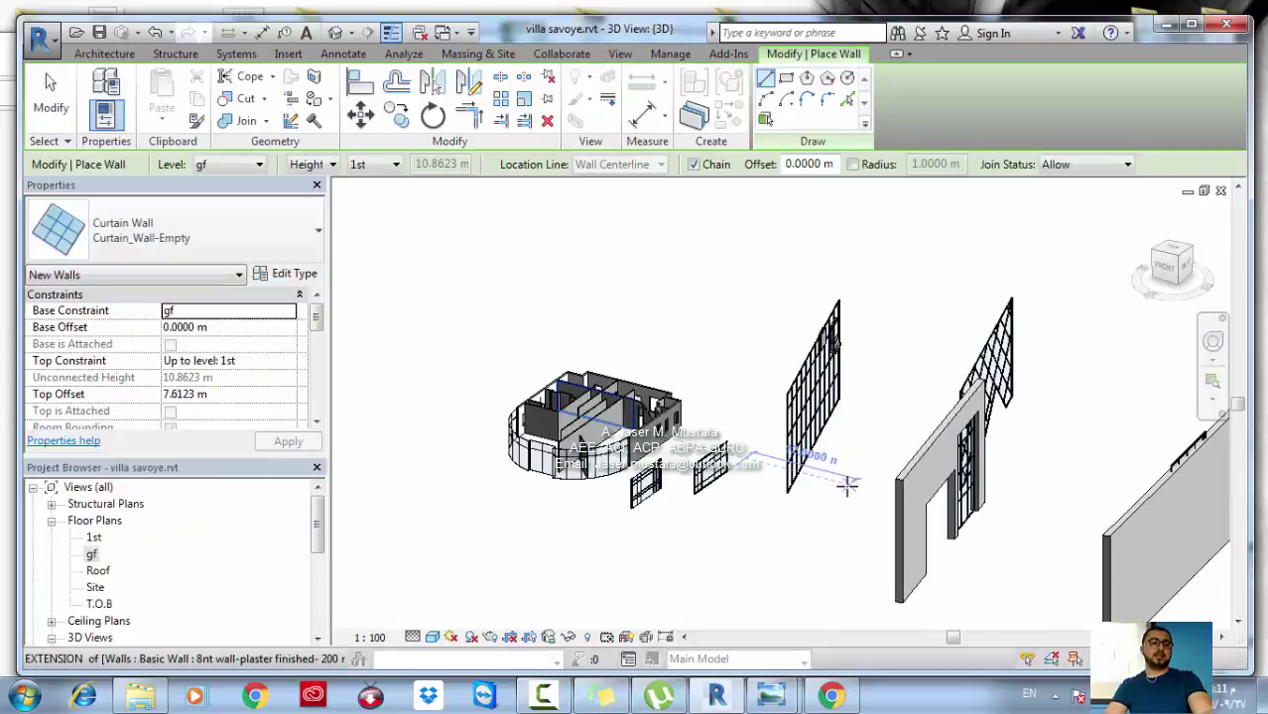
pyautogui.scroll(-2, 926, 359)
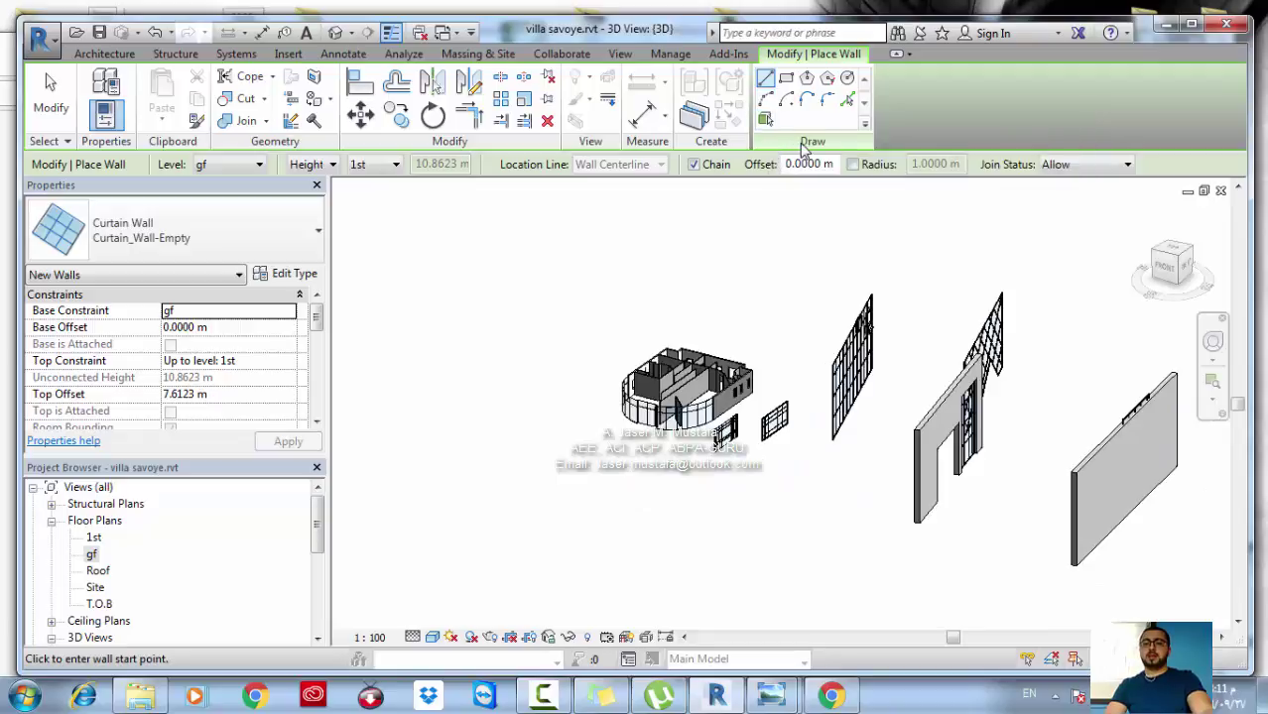
pyautogui.click(765, 99)
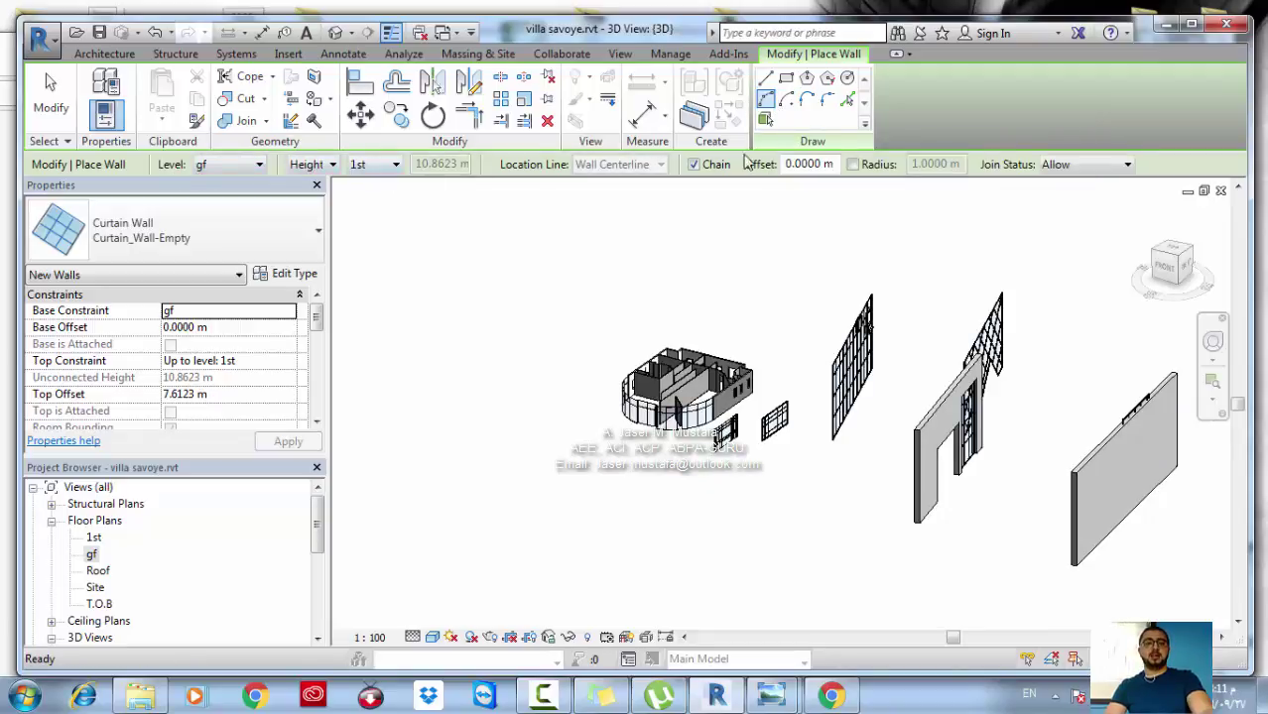
pyautogui.click(623, 522)
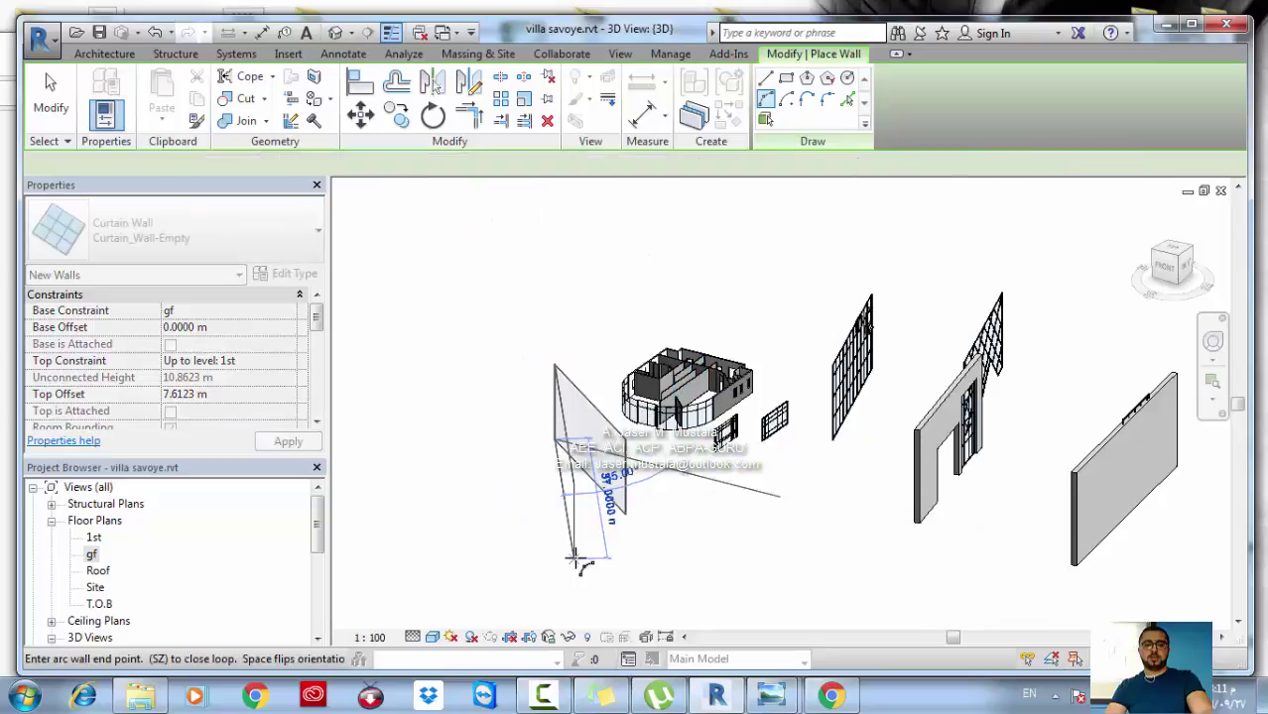
pyautogui.click(694, 499)
pyautogui.press('Escape')
pyautogui.press('Escape')
pyautogui.keyDown('shift'); pyautogui.moveTo(694, 499); pyautogui.dragTo(672, 443, button='middle'); pyautogui.keyUp('shift')
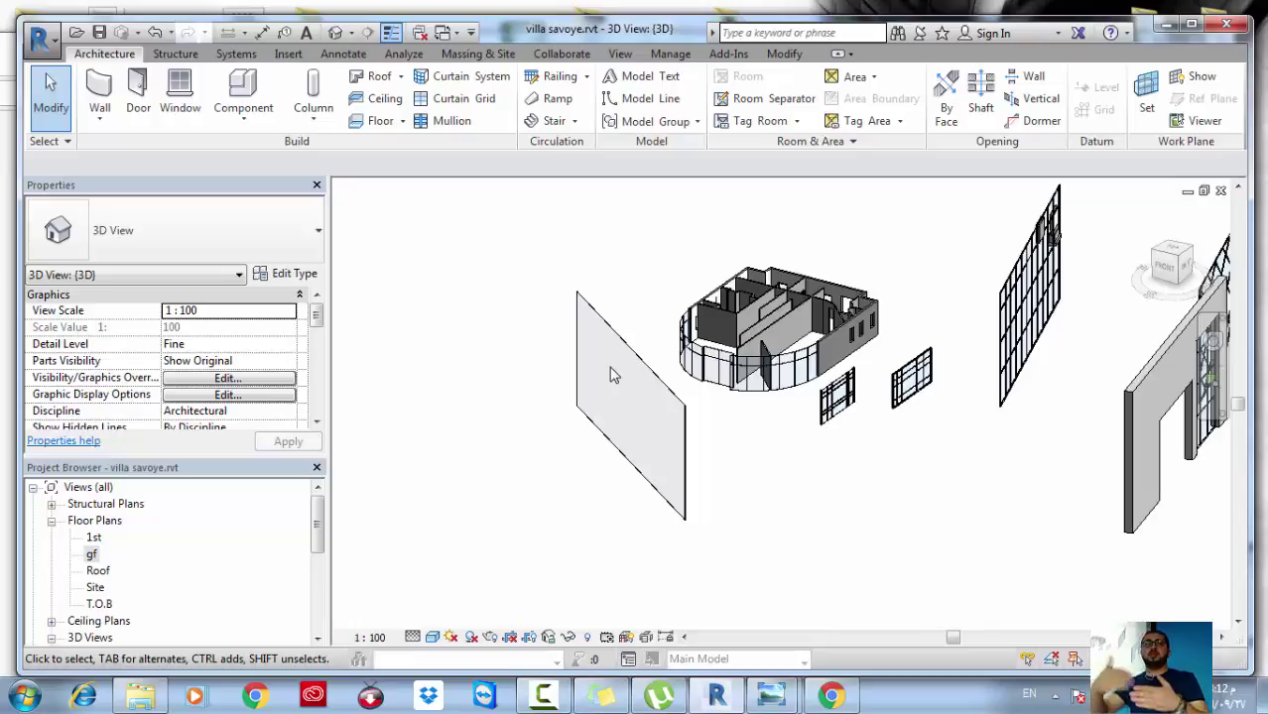
# Add a horizontal curtain grid line across all segments of the curved curtain wall, one-third of its height below the top edge
pyautogui.moveTo(839, 454); pyautogui.dragTo(827, 453, button='middle')
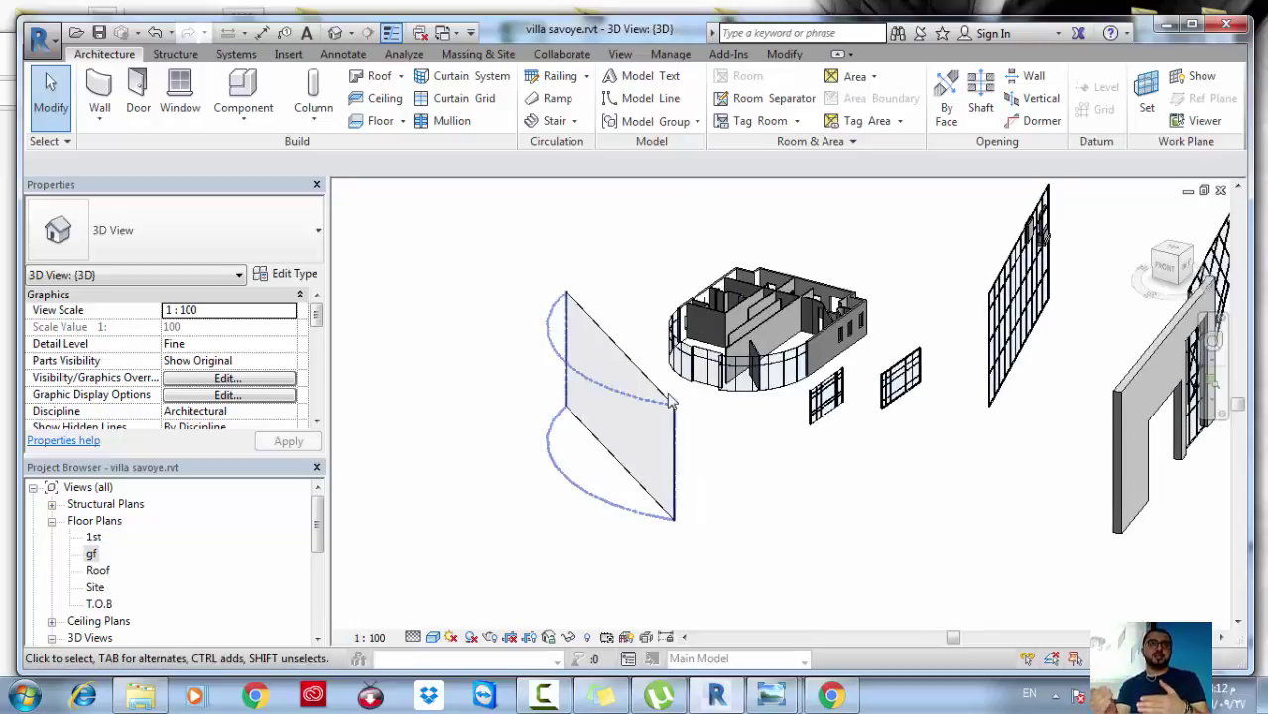
pyautogui.click(641, 385)
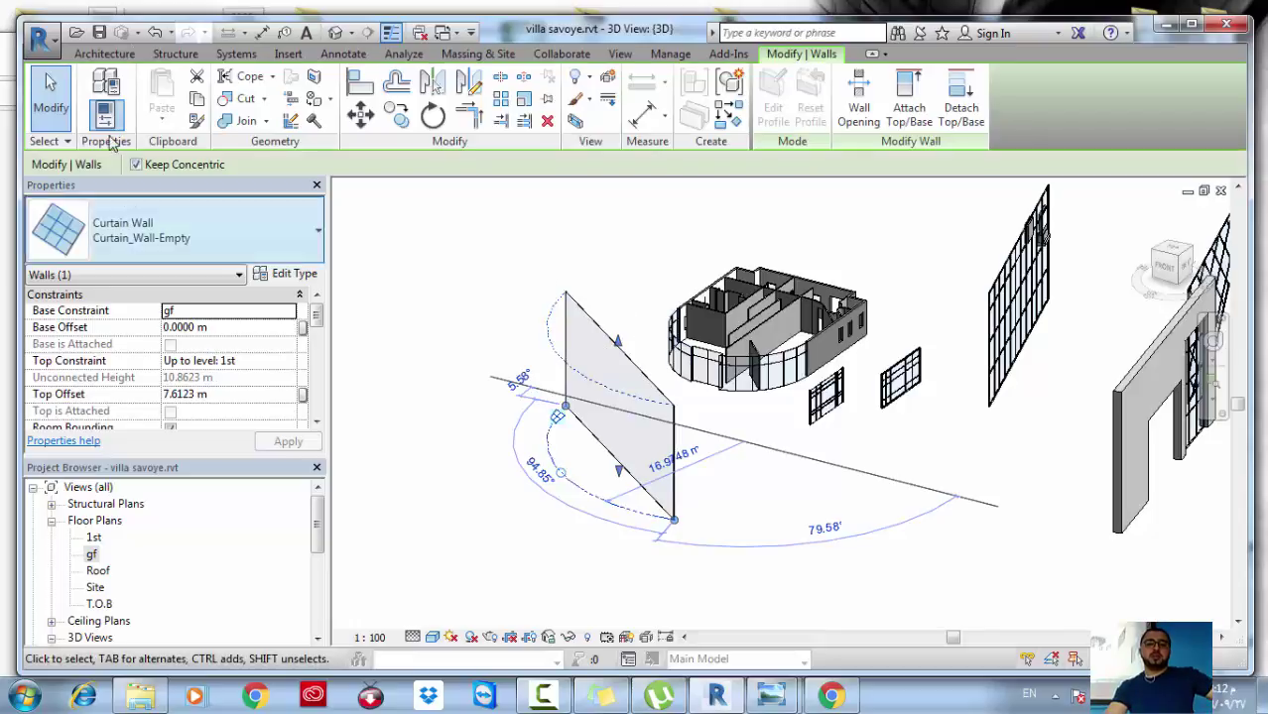
pyautogui.click(111, 56)
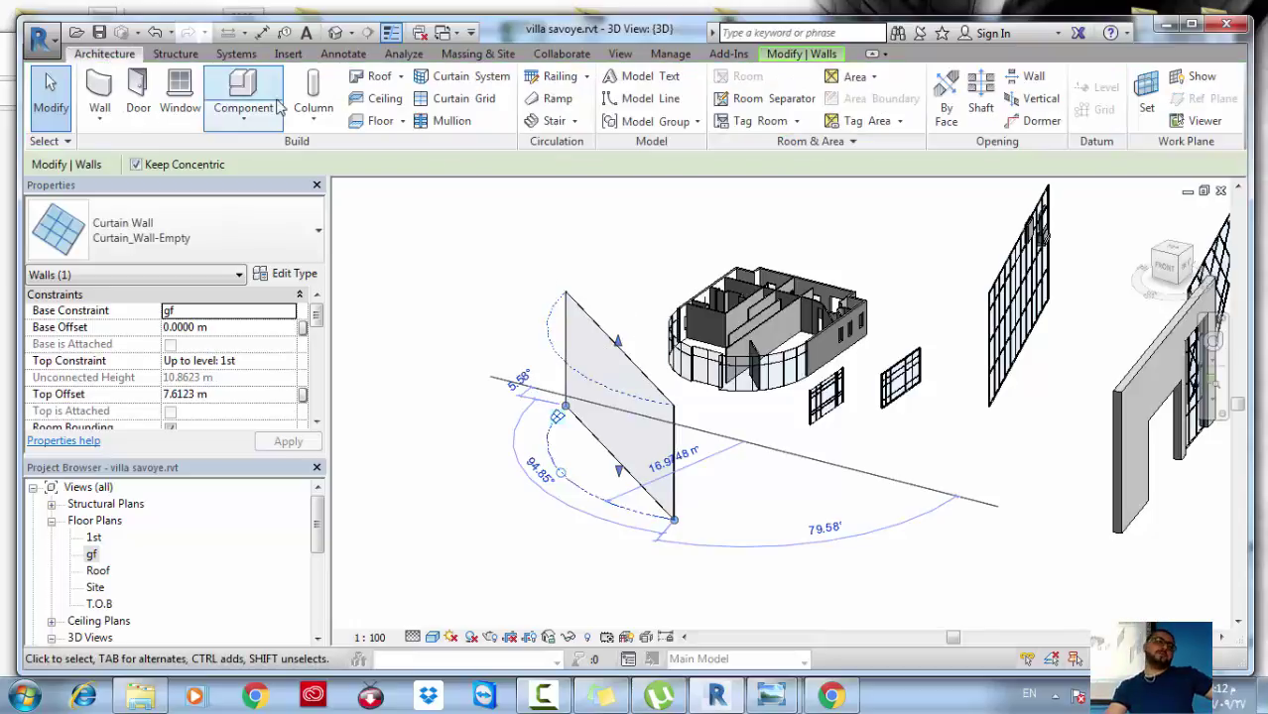
pyautogui.click(457, 99)
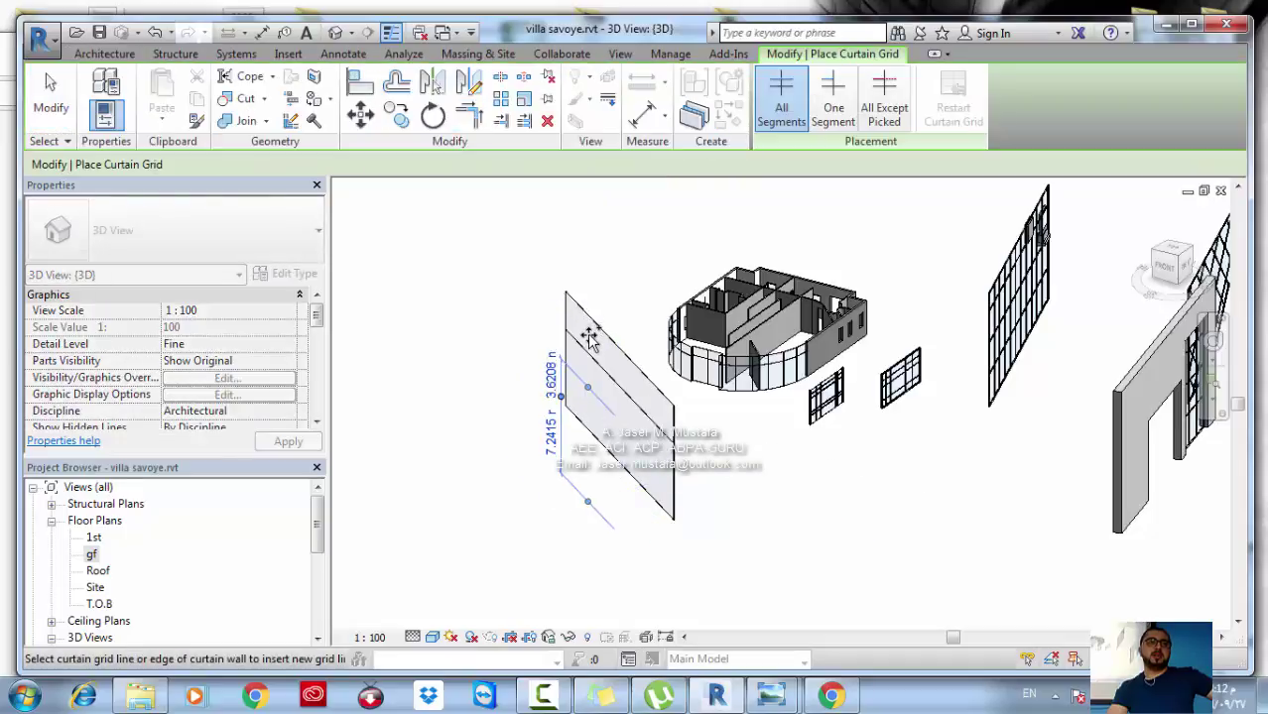
pyautogui.scroll(4, 551, 317)
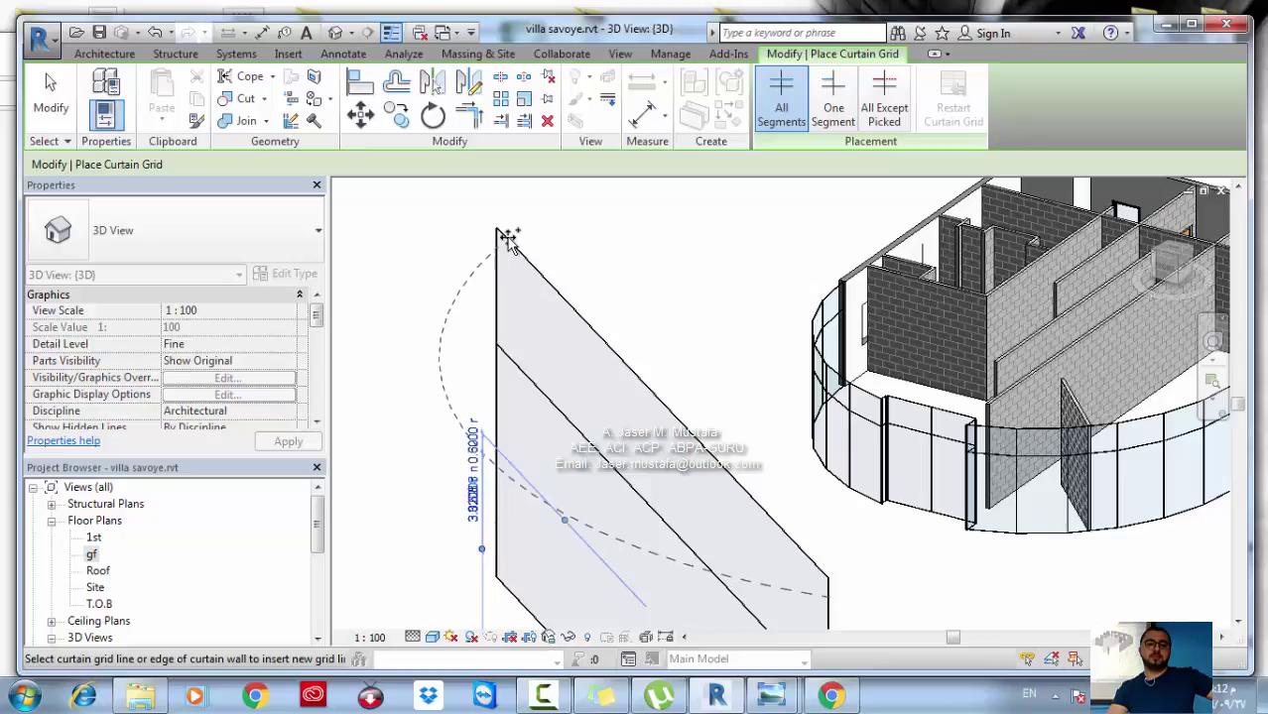
pyautogui.scroll(-3, 541, 283)
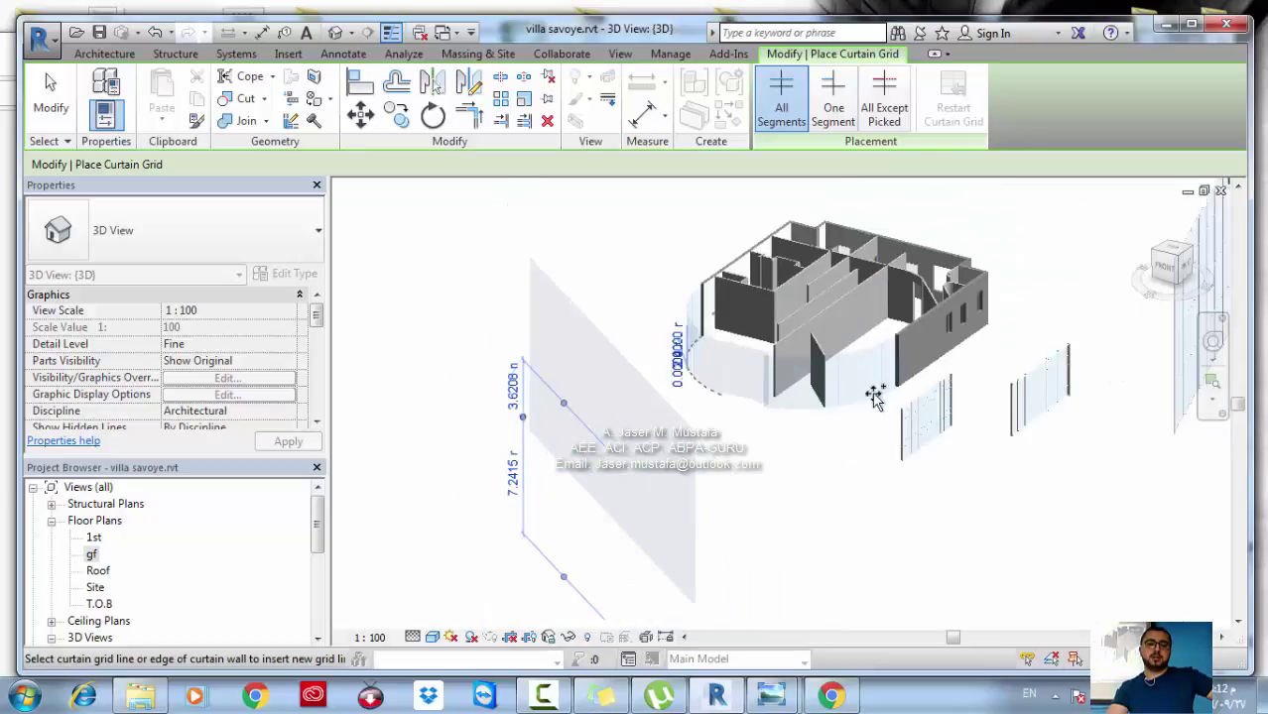
# From the Front view, add seven vertical curtain grid lines along the curved curtain wall and end the grid command
pyautogui.click(1167, 268)
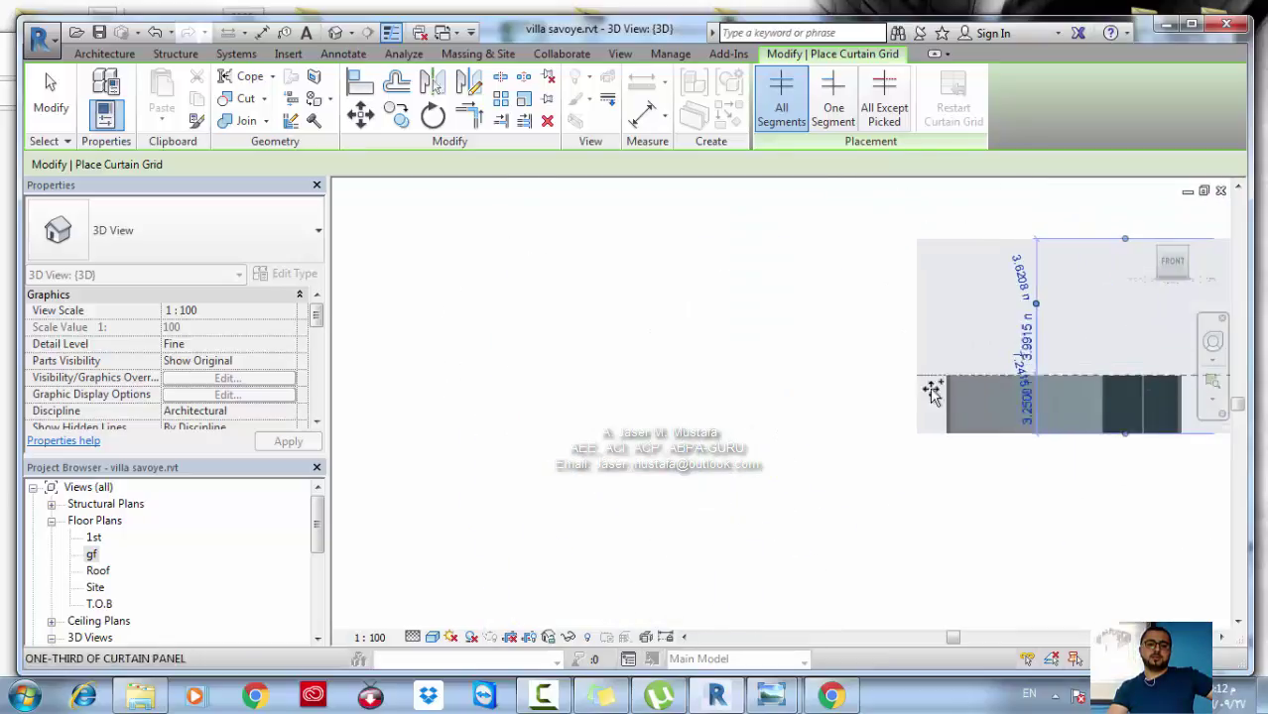
pyautogui.click(833, 338)
pyautogui.click(802, 335)
pyautogui.click(759, 333)
pyautogui.click(711, 334)
pyautogui.click(665, 334)
pyautogui.click(628, 331)
pyautogui.click(593, 332)
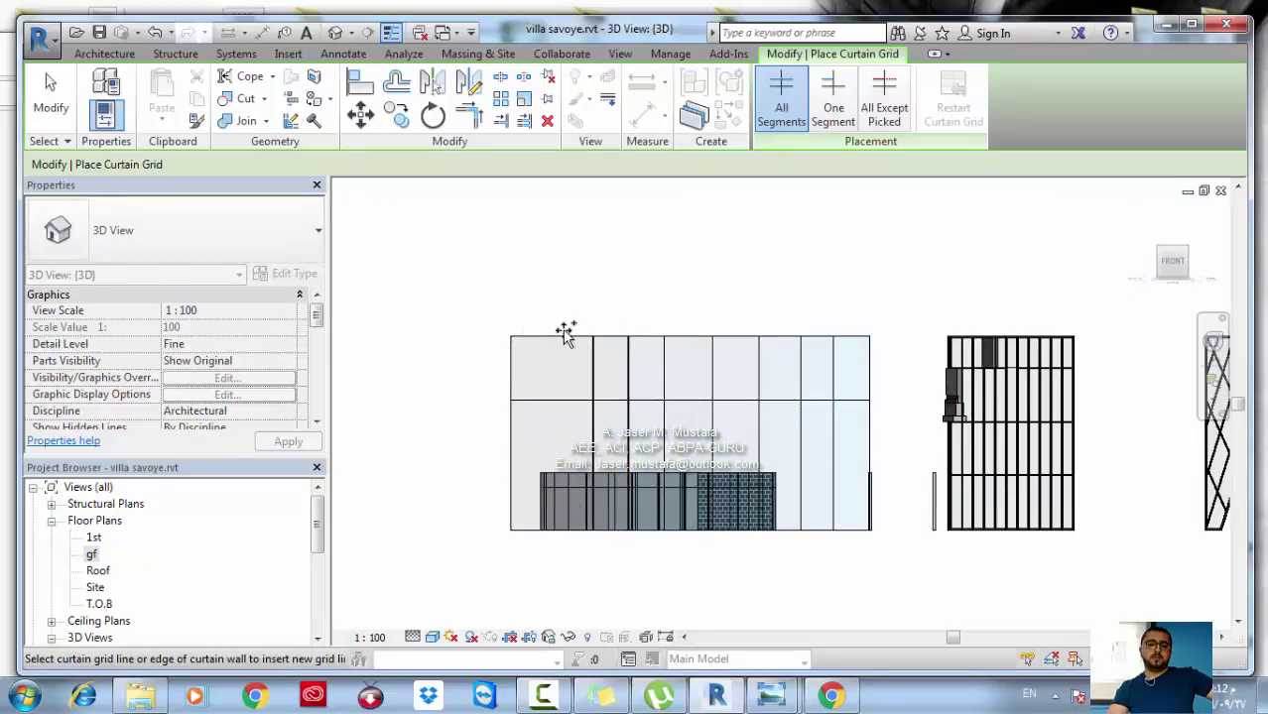
pyautogui.scroll(-2, 688, 410)
pyautogui.keyDown('shift'); pyautogui.moveTo(687, 411); pyautogui.dragTo(710, 524, button='middle'); pyautogui.keyUp('shift')
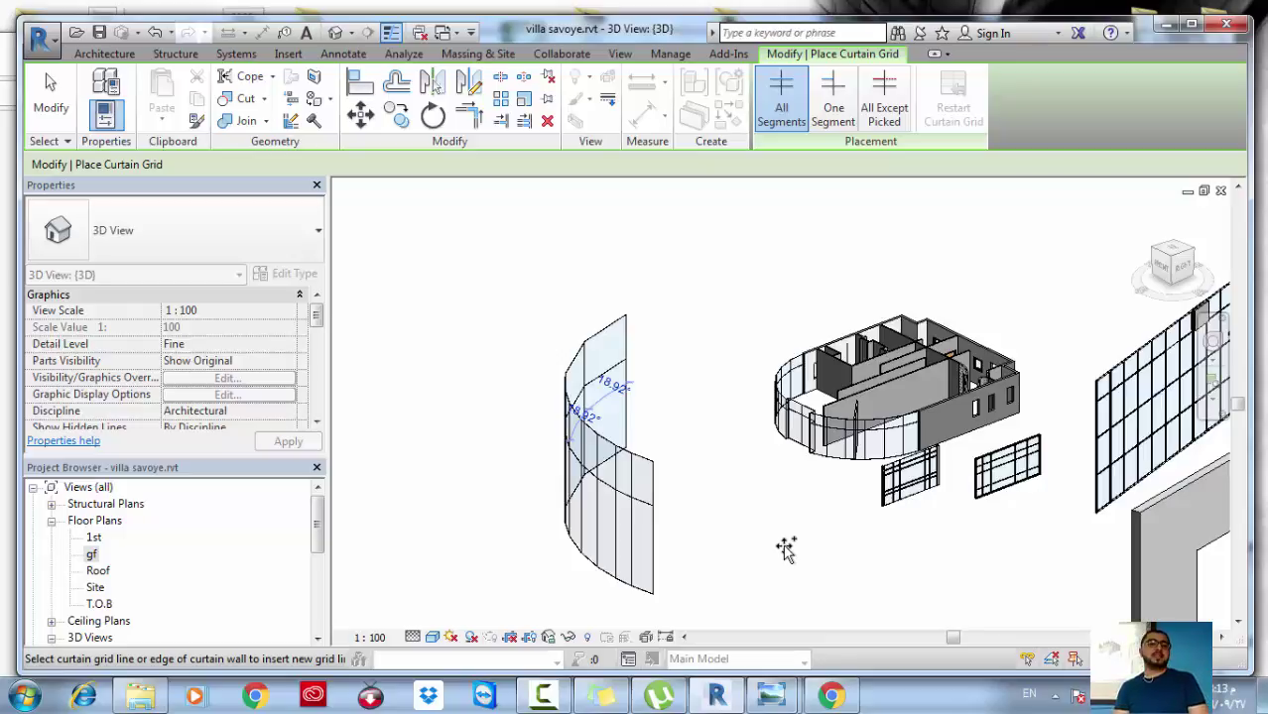
pyautogui.rightClick(675, 256)
pyautogui.rightClick(742, 252)
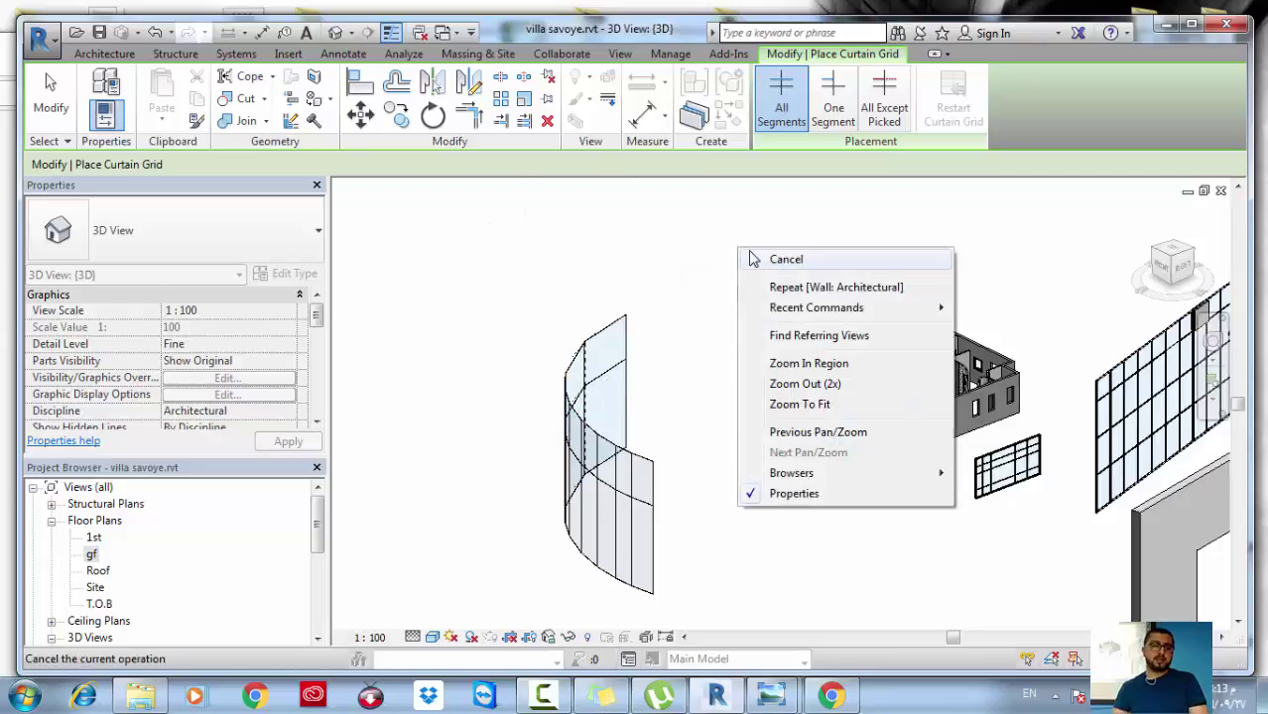
pyautogui.click(754, 259)
pyautogui.rightClick(757, 212)
pyautogui.click(793, 222)
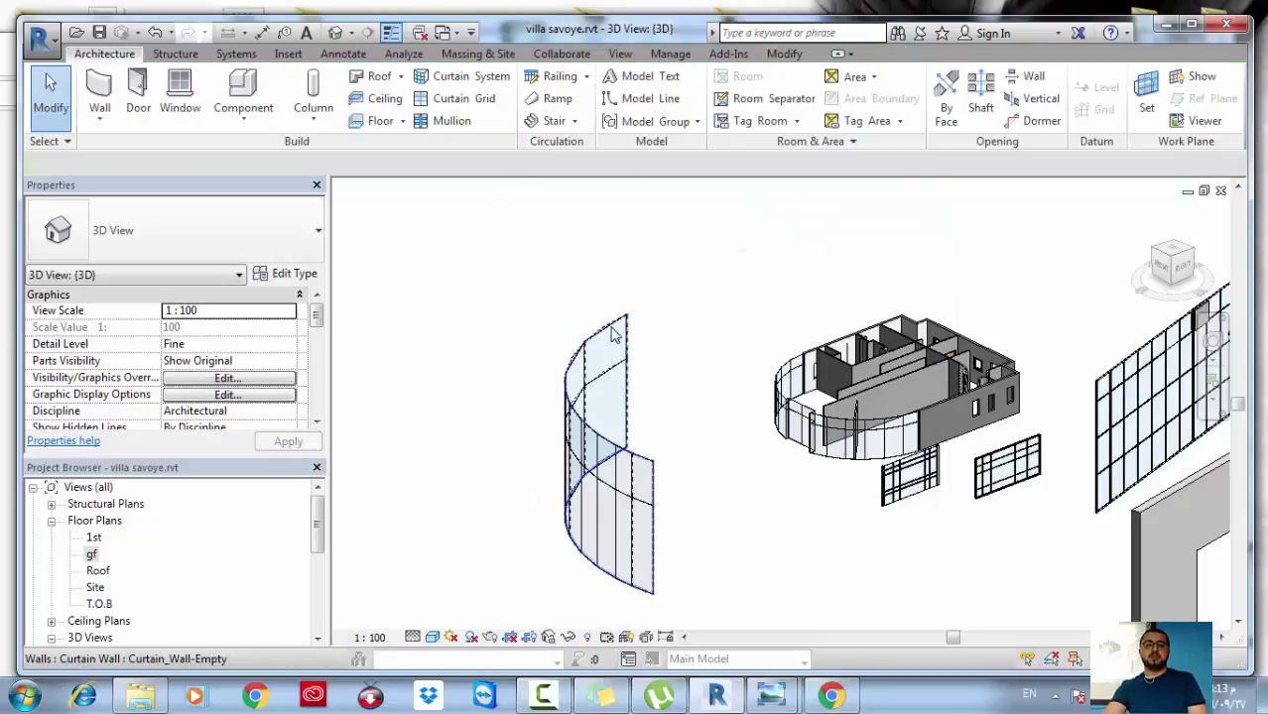
# Set the curved curtain wall's base offset to 1 m
pyautogui.click(605, 343)
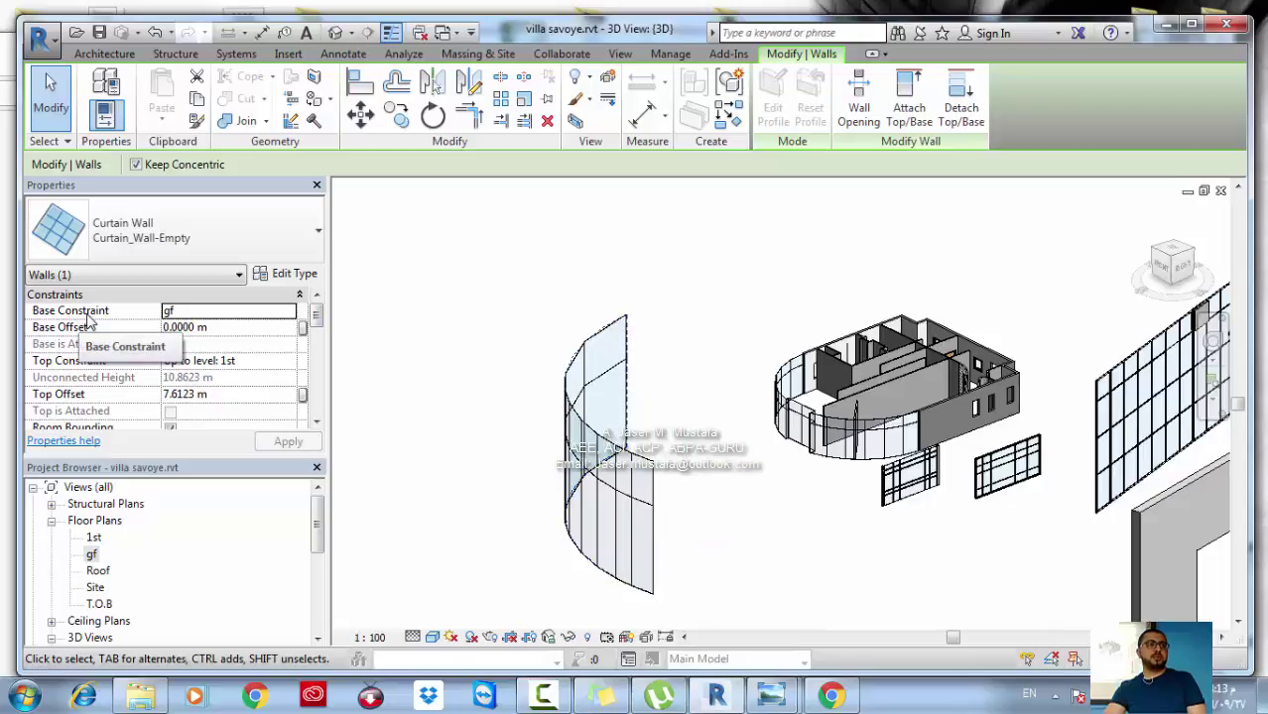
pyautogui.click(148, 324)
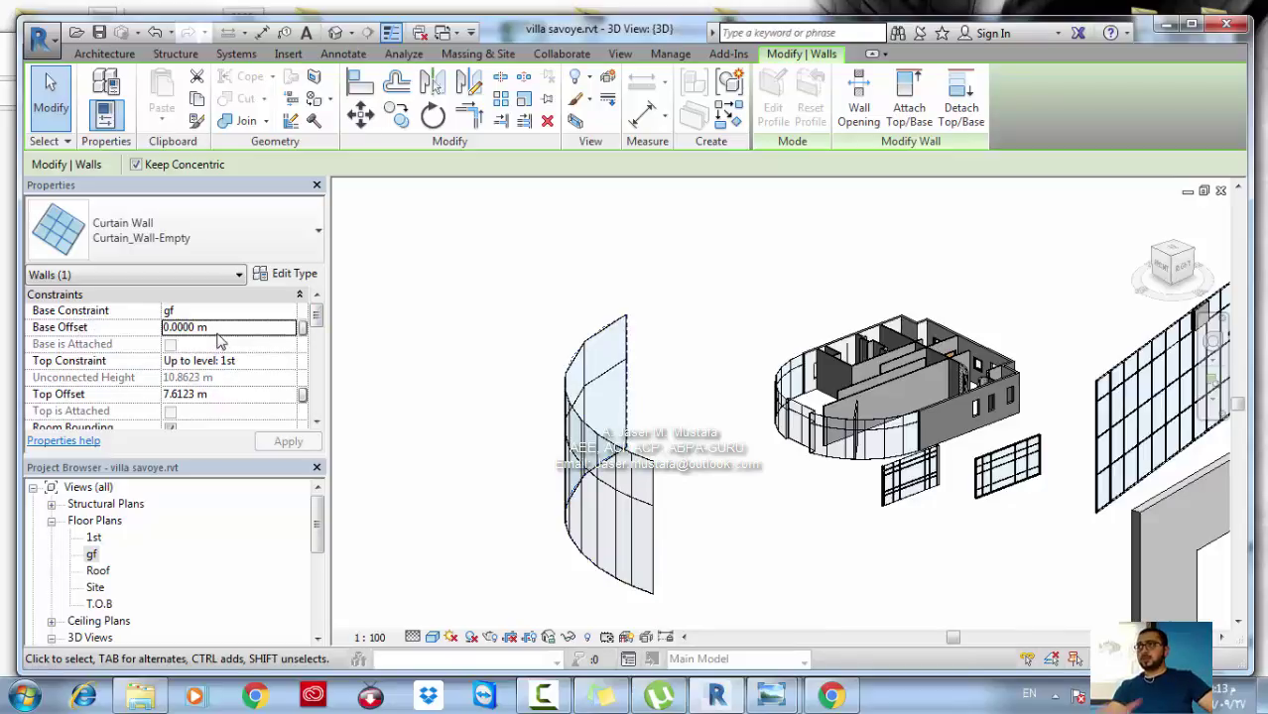
pyautogui.write('1')
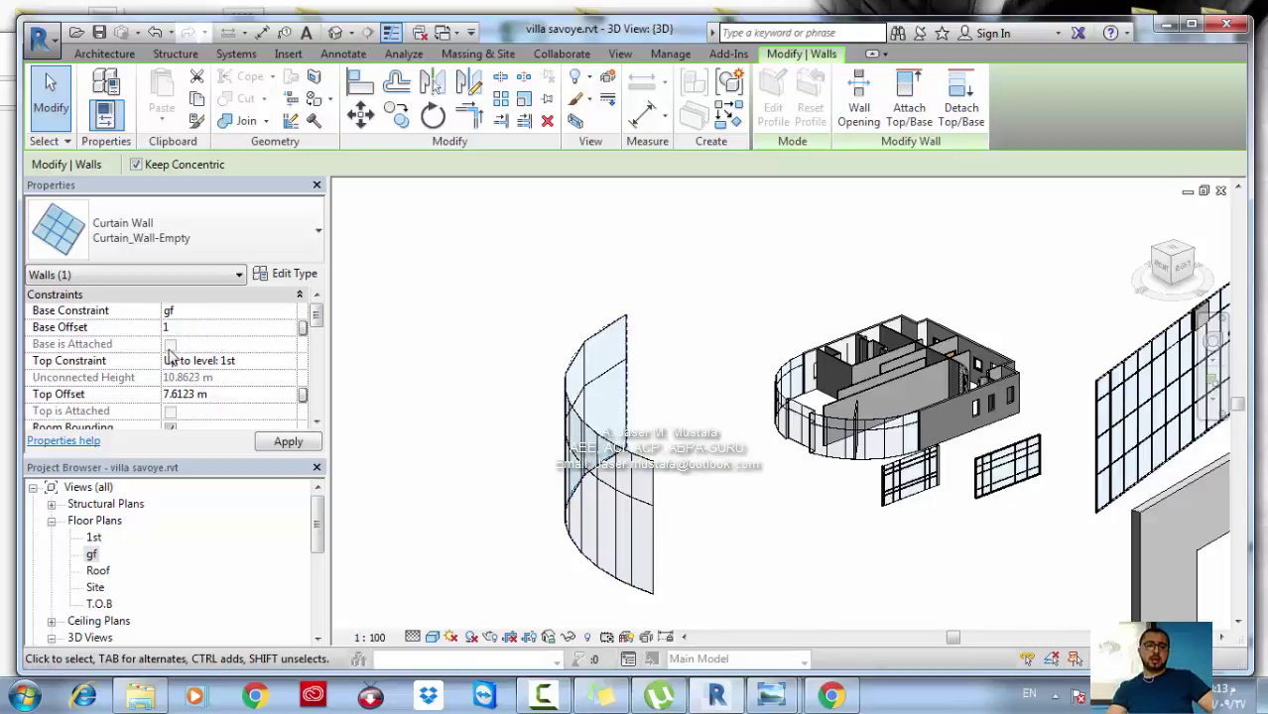
pyautogui.press('Return')
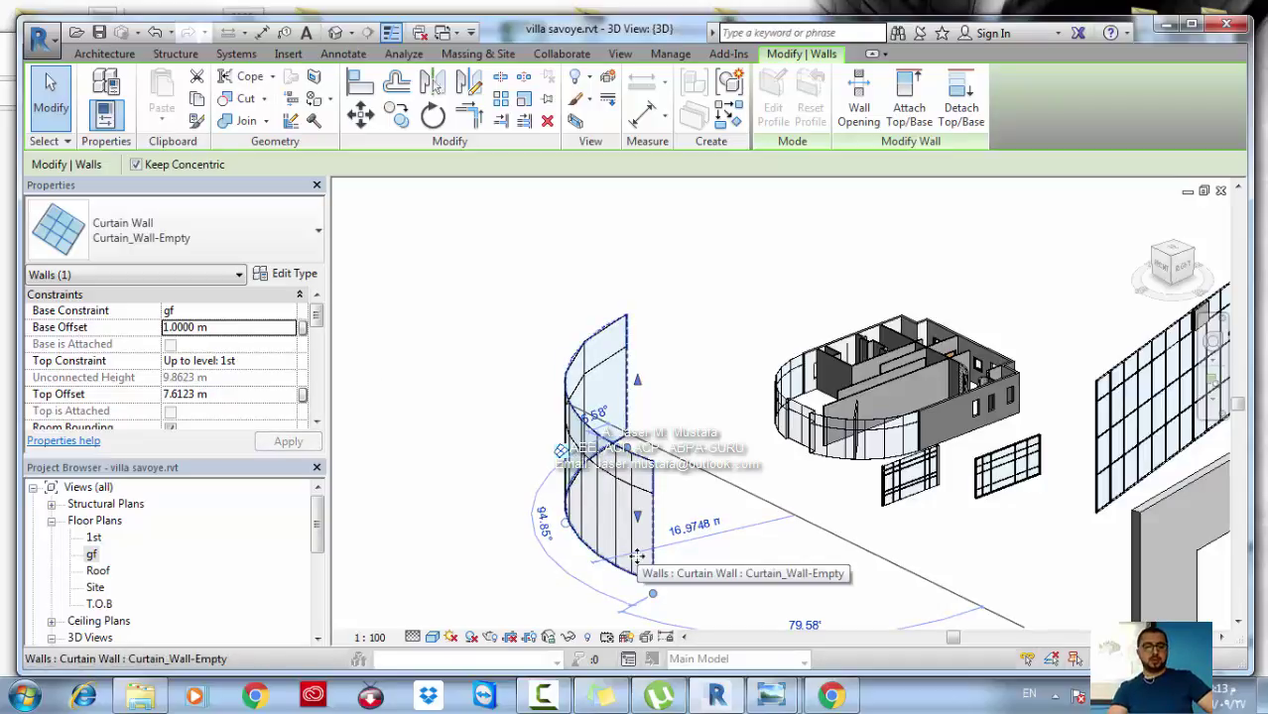
# Try the Unconnected top constraint on the curved curtain wall and check its Unconnected Height
pyautogui.click(290, 363)
pyautogui.click(195, 377)
pyautogui.click(95, 384)
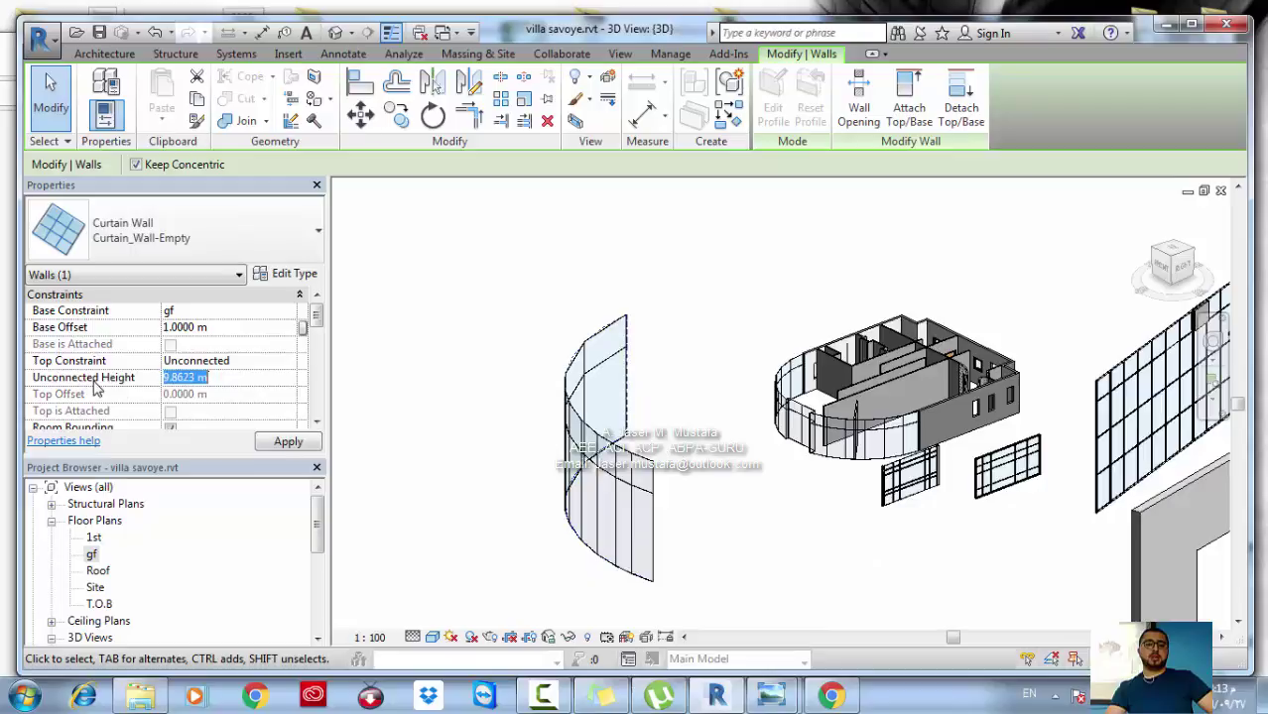
# Constrain the curved curtain wall's top up to level Roof with zero top offset, deleting the conflicting manually placed grid line
pyautogui.click(290, 363)
pyautogui.click(224, 419)
pyautogui.click(236, 394)
pyautogui.press('Return')
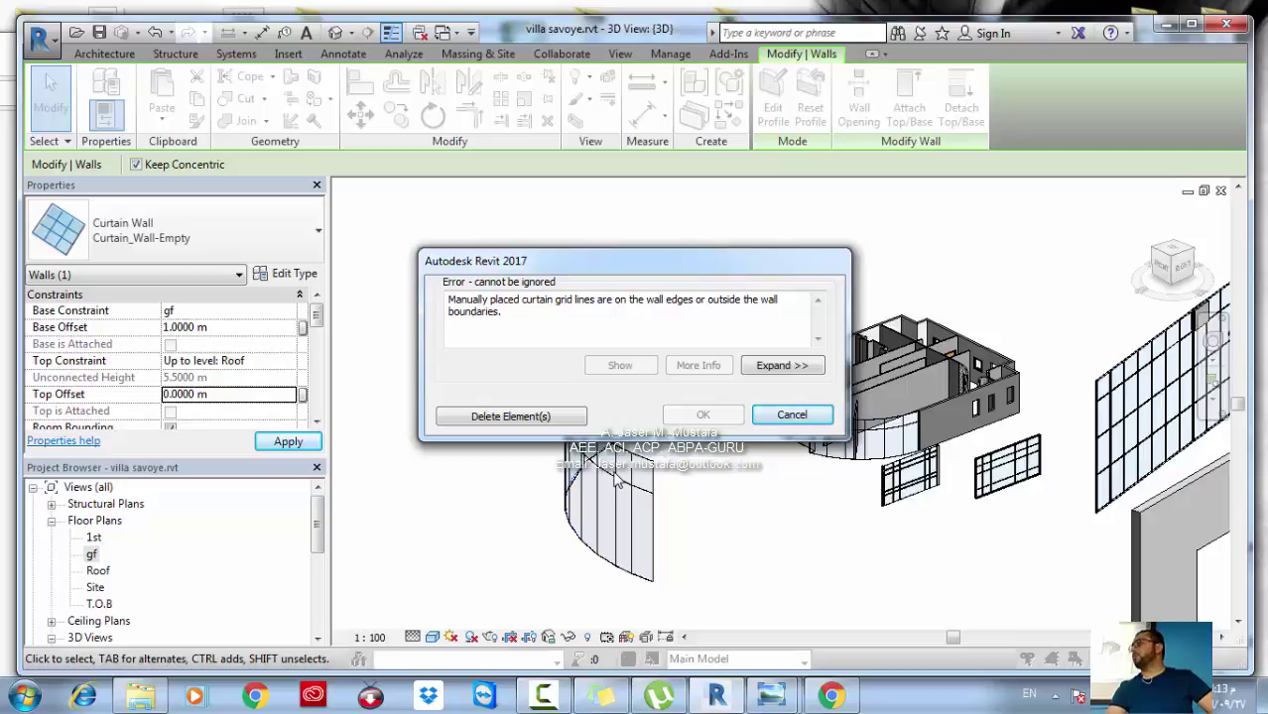
pyautogui.click(556, 419)
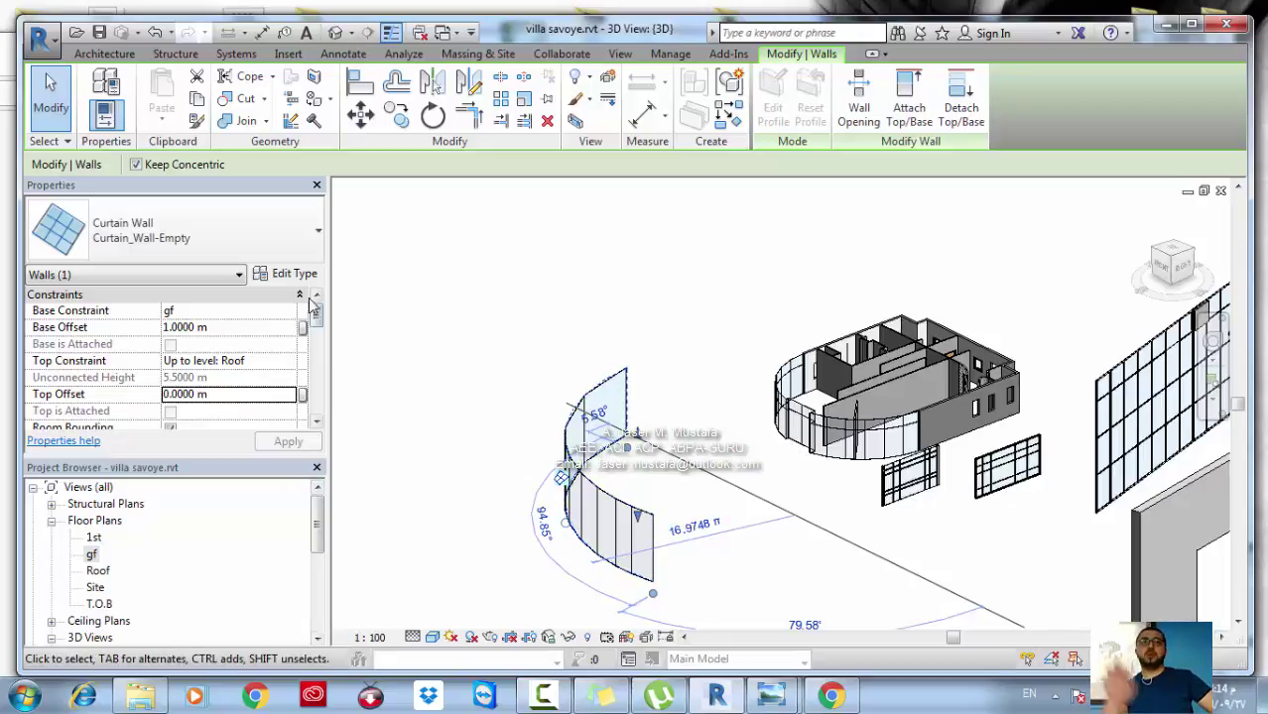
# Review the curved curtain wall's grid, structural and dimension properties and its Curtain_Wall-Empty type parameters down to Identity Data, then close them
pyautogui.moveTo(316, 315); pyautogui.dragTo(316, 342)
pyautogui.click(223, 377)
pyautogui.scroll(4, 651, 530)
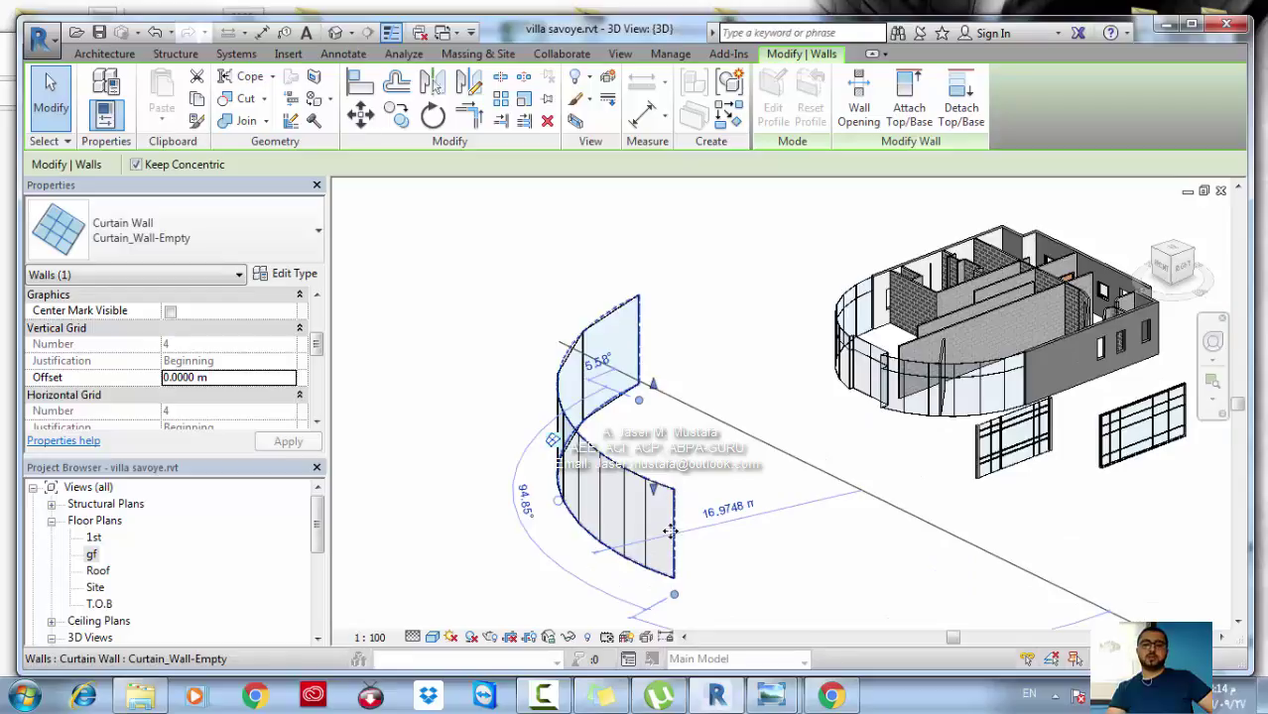
pyautogui.click(243, 383)
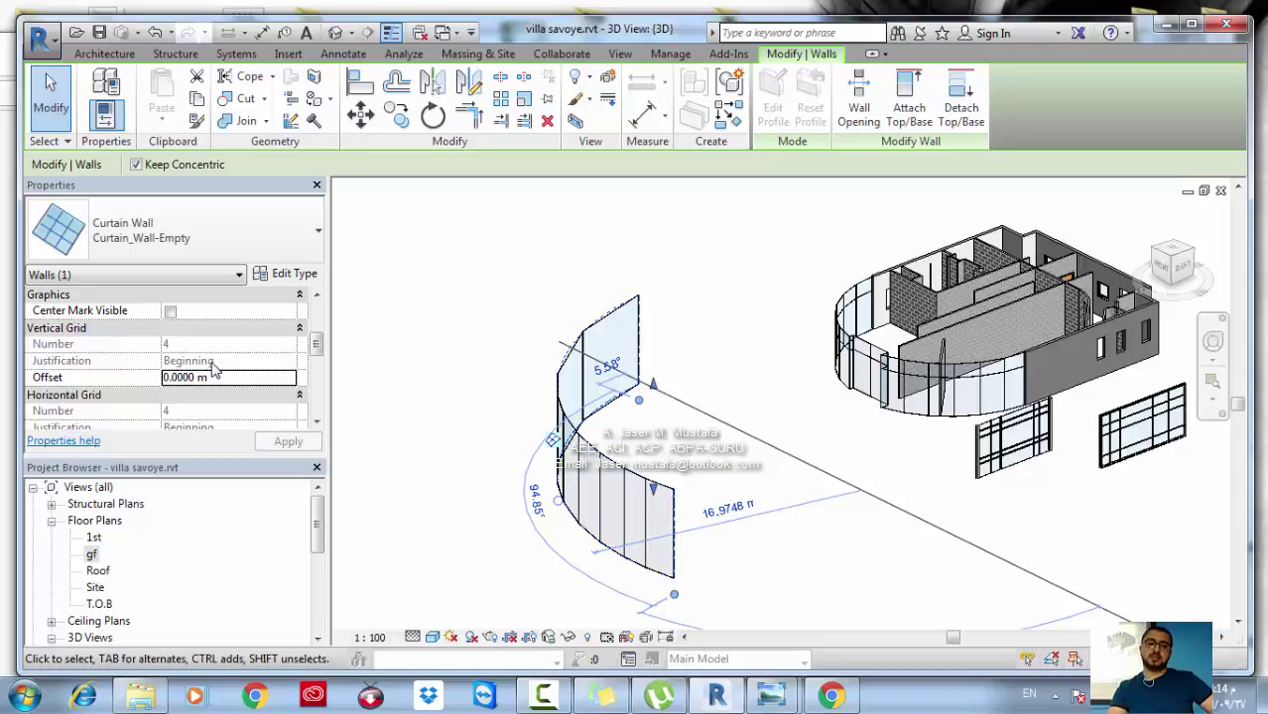
pyautogui.scroll(-1, 212, 369)
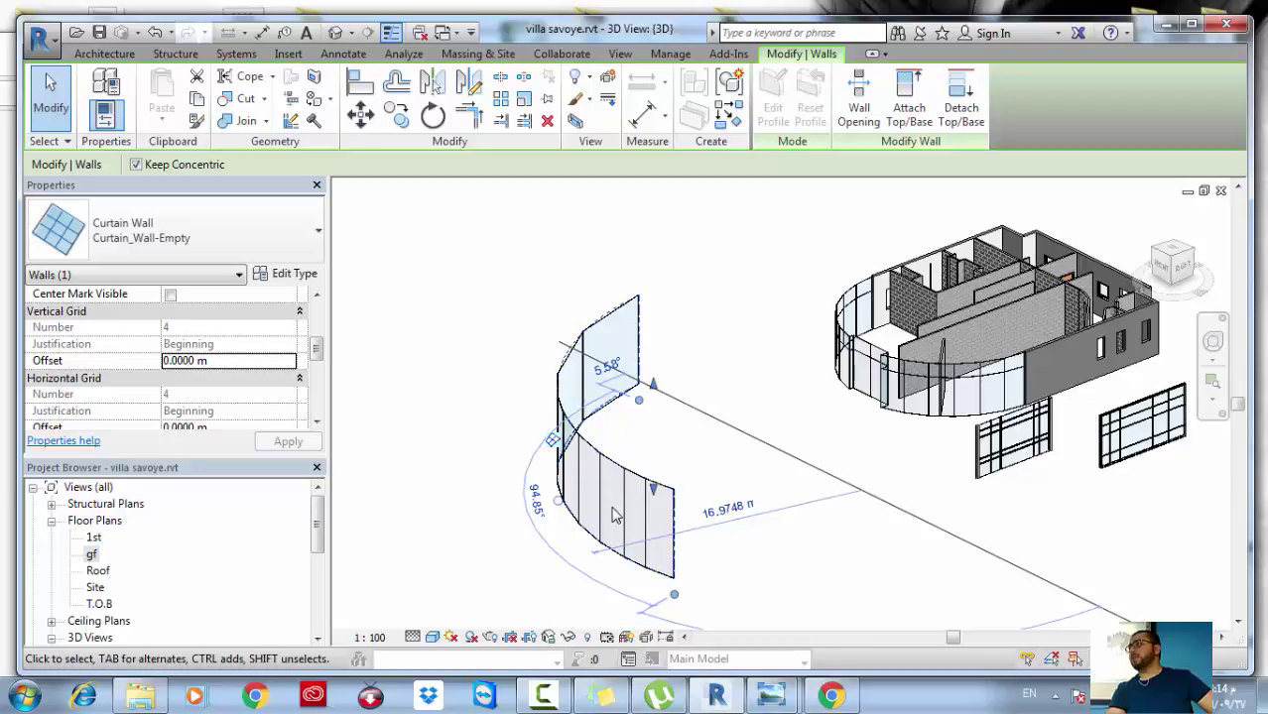
pyautogui.moveTo(313, 349); pyautogui.dragTo(331, 377)
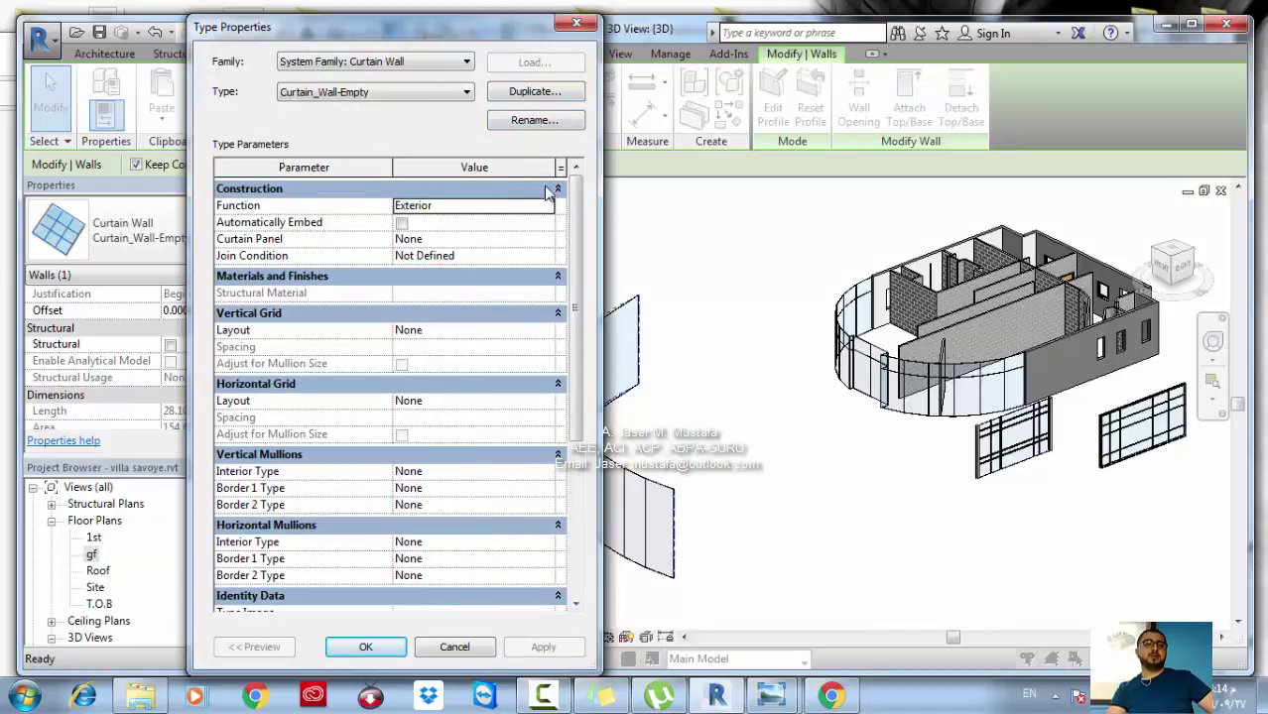
pyautogui.moveTo(584, 303); pyautogui.dragTo(580, 468)
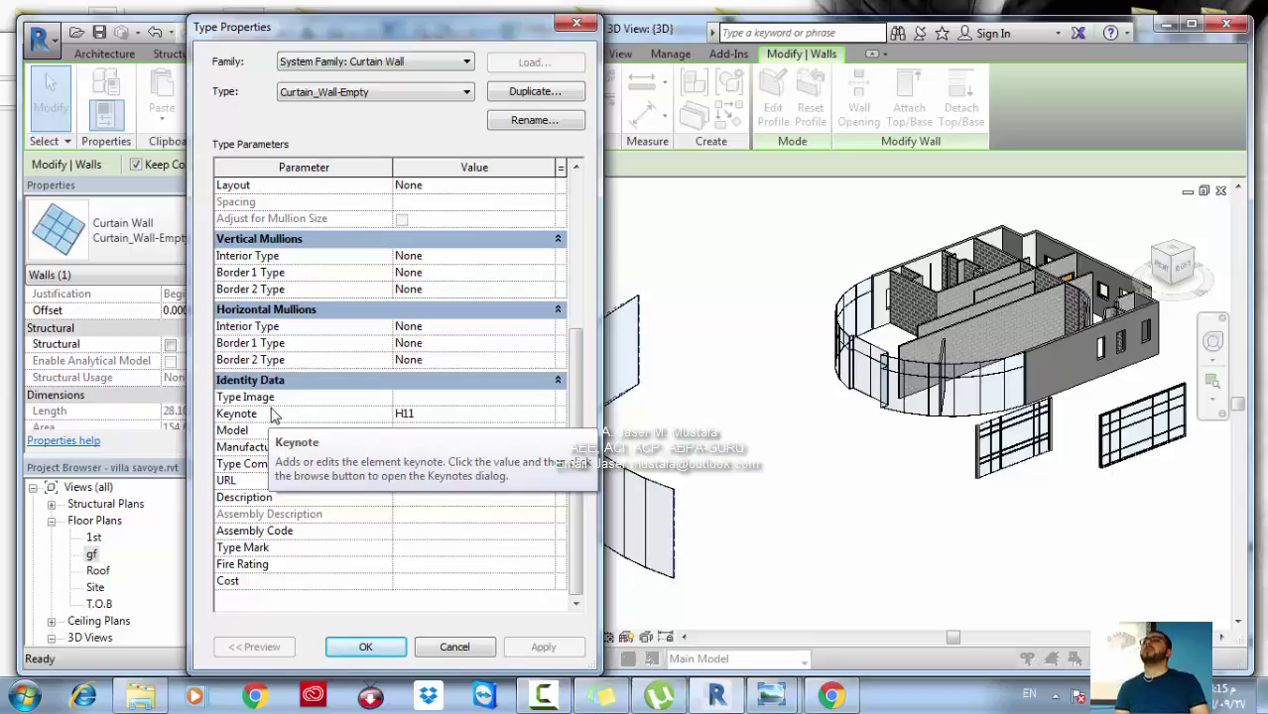
pyautogui.click(576, 22)
# Select the villa and its two small freestanding curtain walls with a crossing window
pyautogui.scroll(-2, 713, 402)
pyautogui.moveTo(1057, 193); pyautogui.dragTo(568, 525)
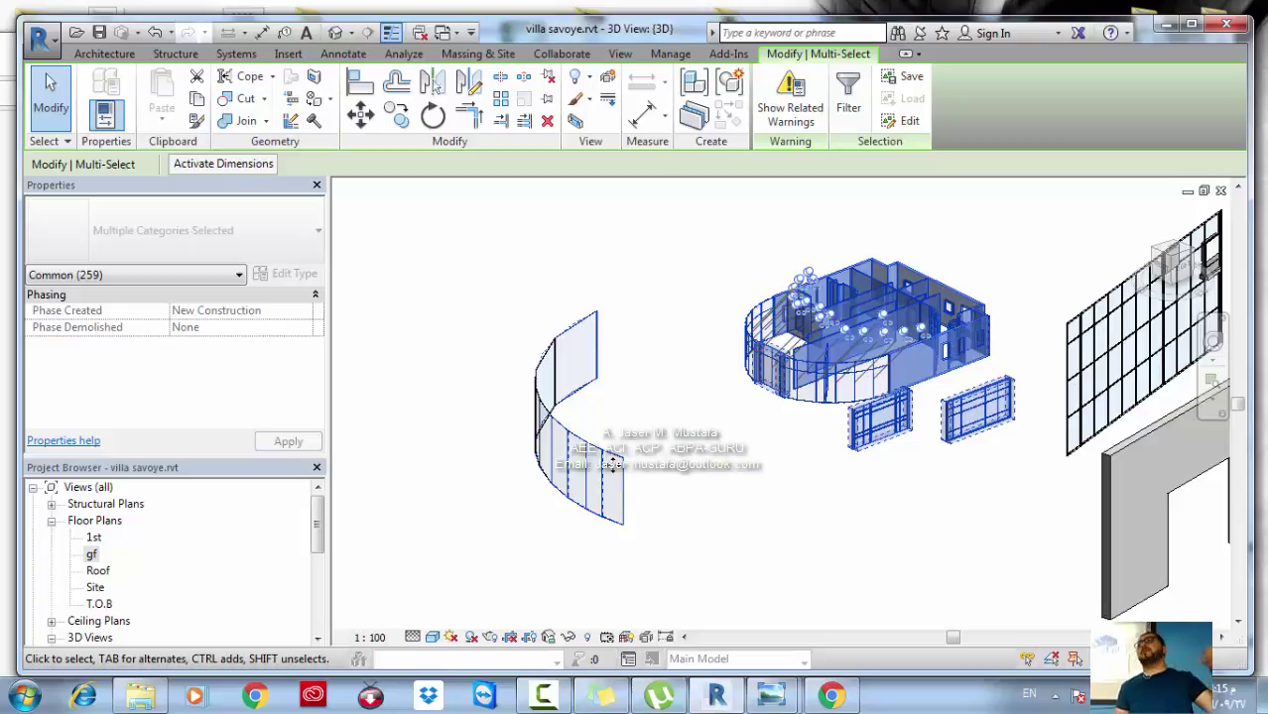
pyautogui.moveTo(954, 417); pyautogui.dragTo(771, 400, button='middle')
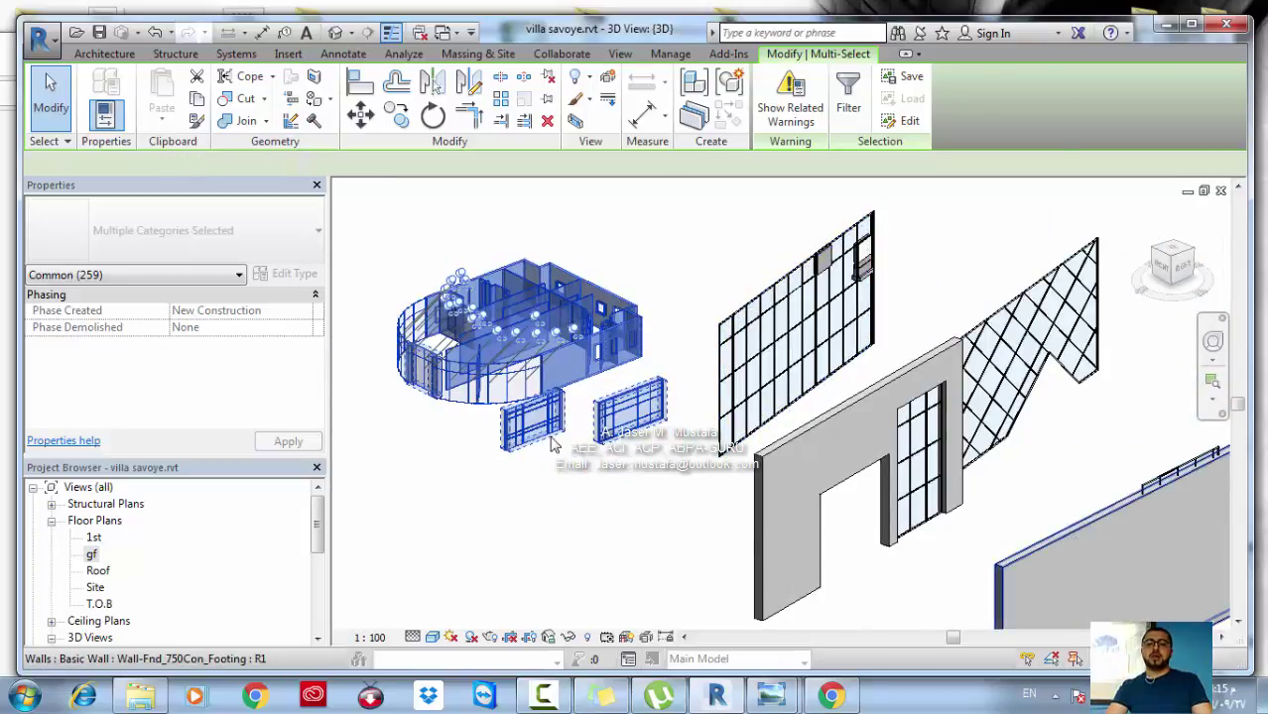
# Select the large Wall-Fnd_750Con_Footing wall with the embedded curtain wall and look through the available wall types down to the Stacked Wall types
pyautogui.click(1060, 556)
pyautogui.click(163, 238)
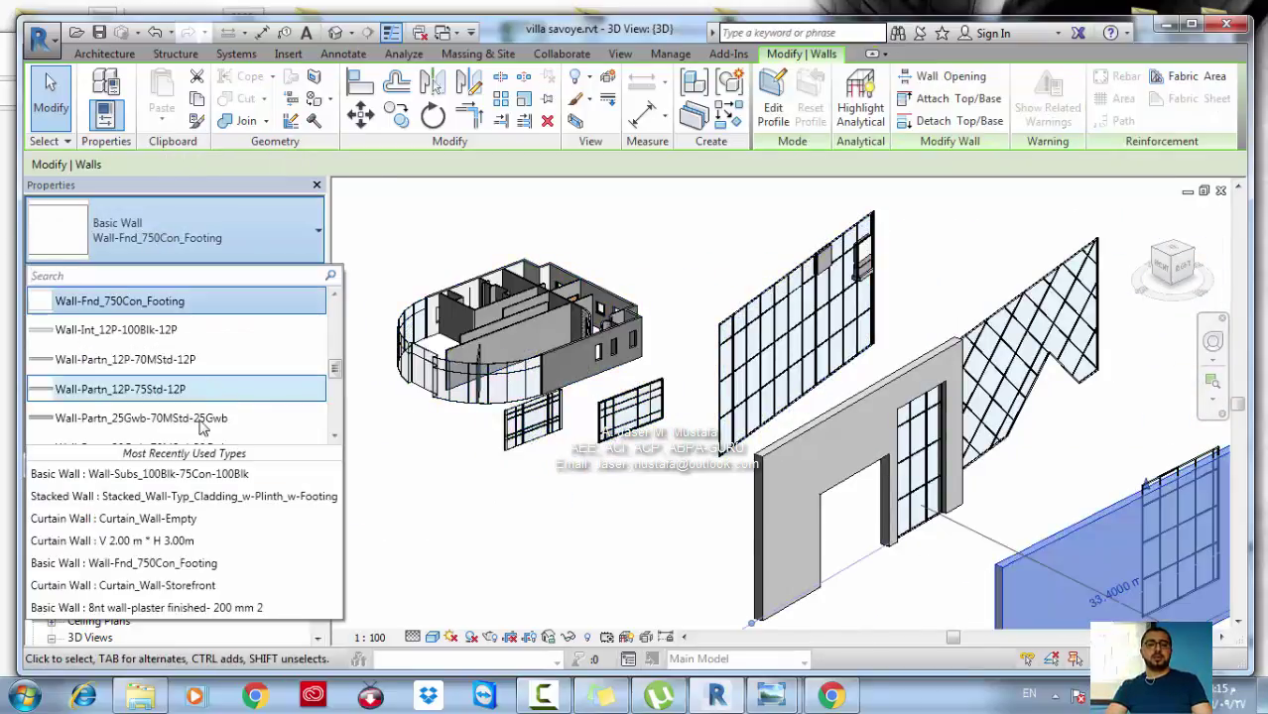
pyautogui.scroll(-5, 203, 422)
pyautogui.scroll(-2, 204, 426)
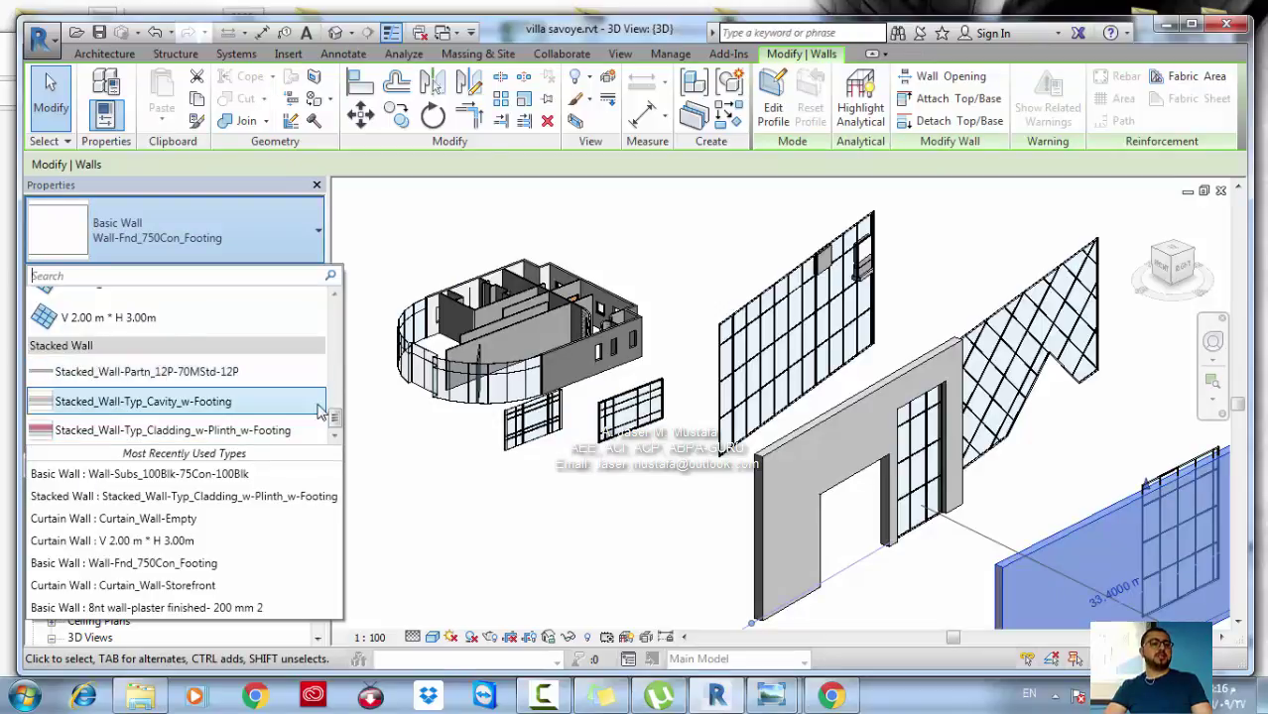
pyautogui.press('Escape')
pyautogui.press('Escape')
pyautogui.click(1075, 530)
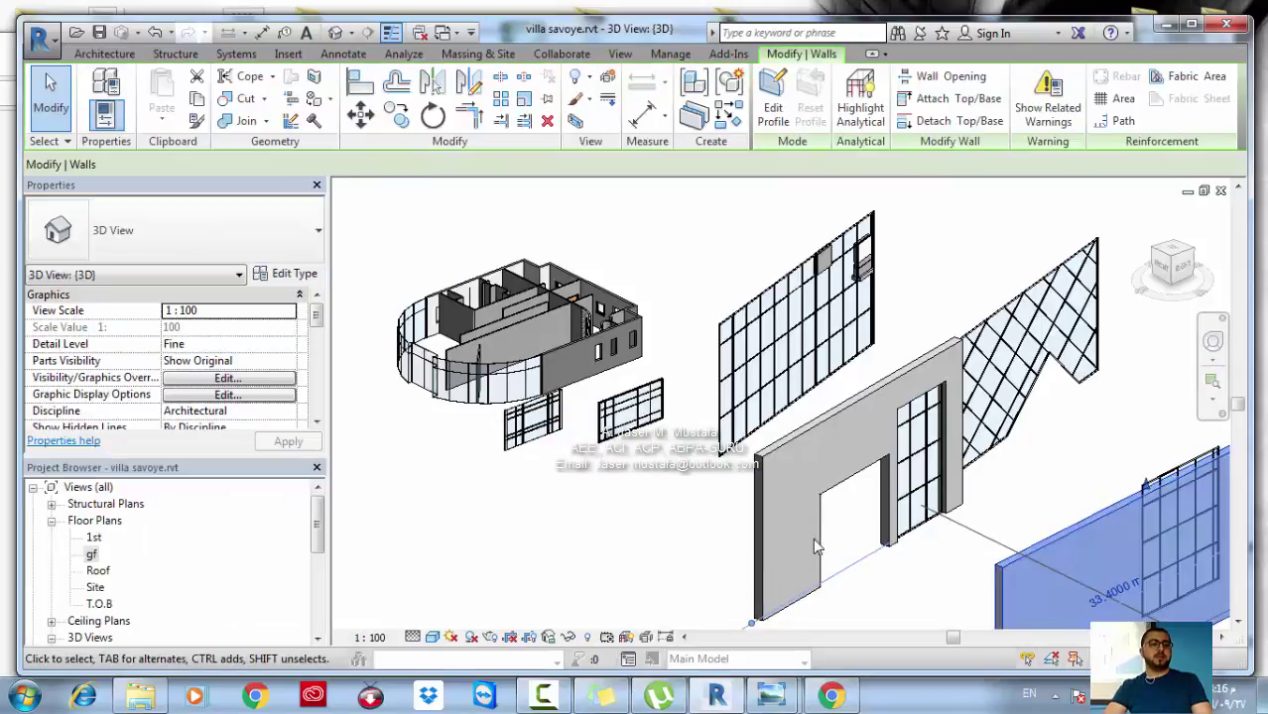
# Change the selected Wall-Fnd_750Con_Footing wall to the stacked wall type Stacked_Wall-Typ_Cavity_w-Footing
pyautogui.scroll(2, 759, 425)
pyautogui.moveTo(758, 425); pyautogui.dragTo(754, 405, button='middle')
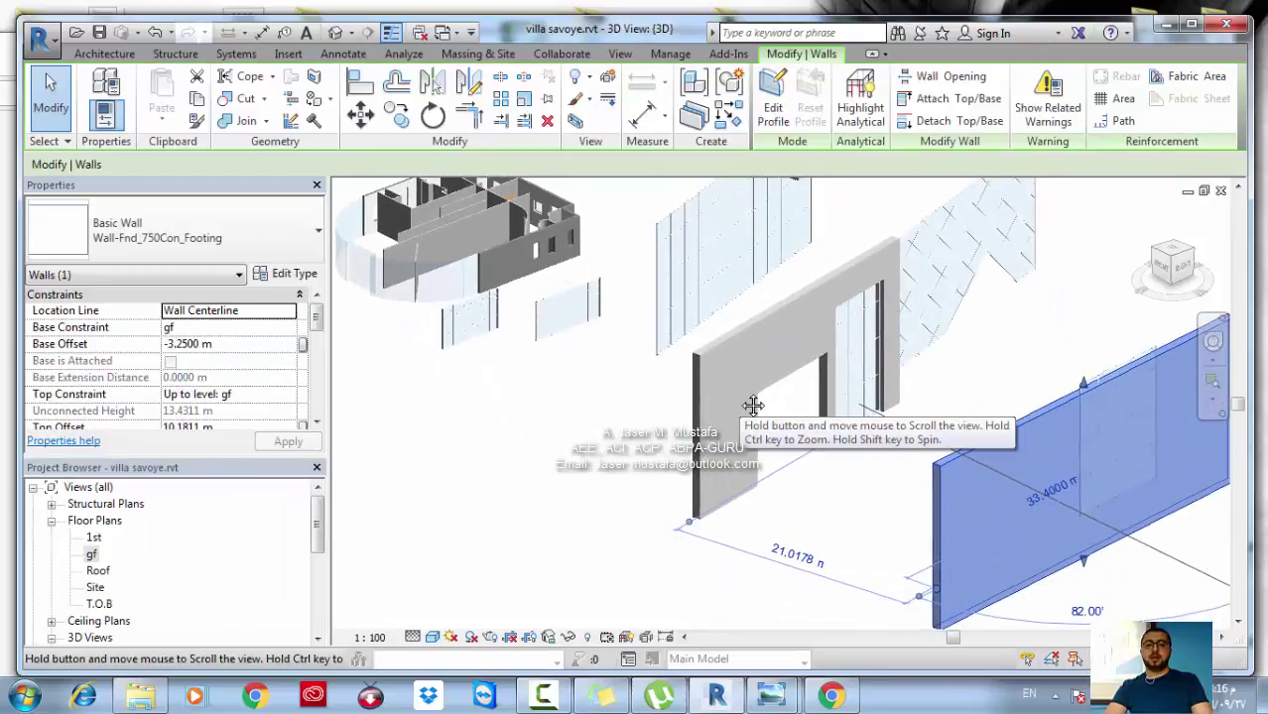
pyautogui.click(158, 224)
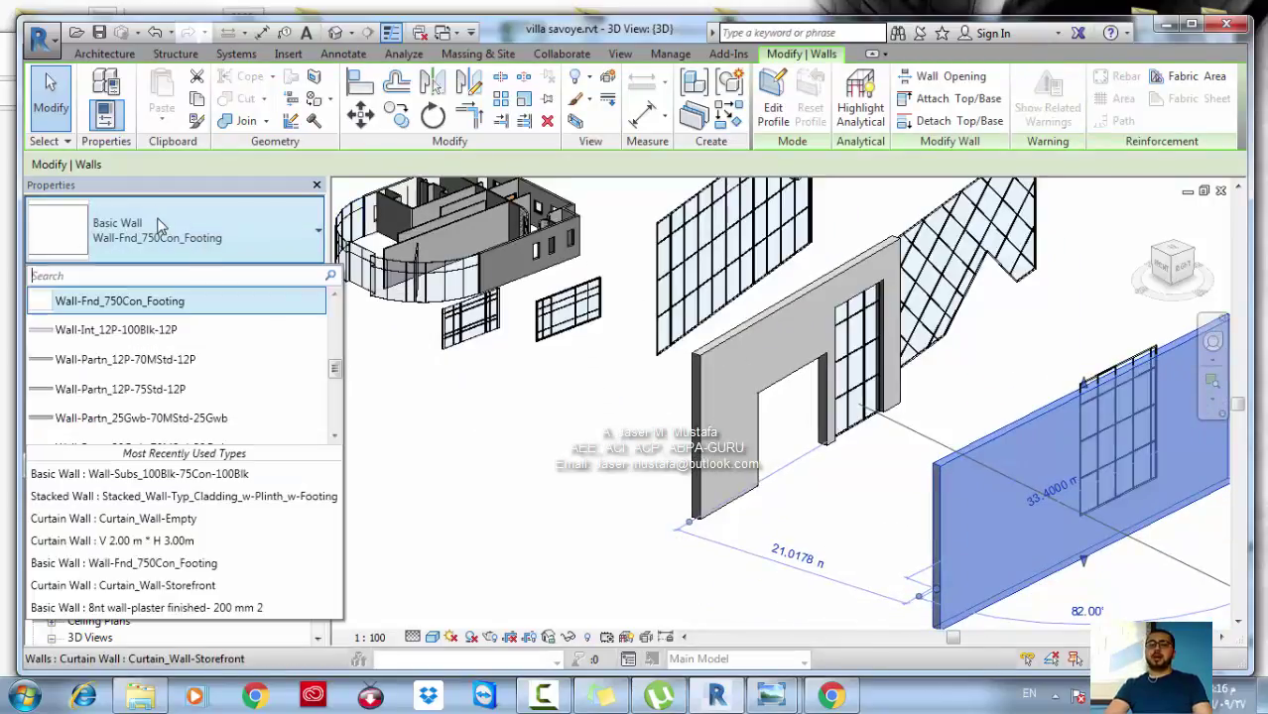
pyautogui.scroll(-1, 153, 369)
pyautogui.scroll(-4, 149, 369)
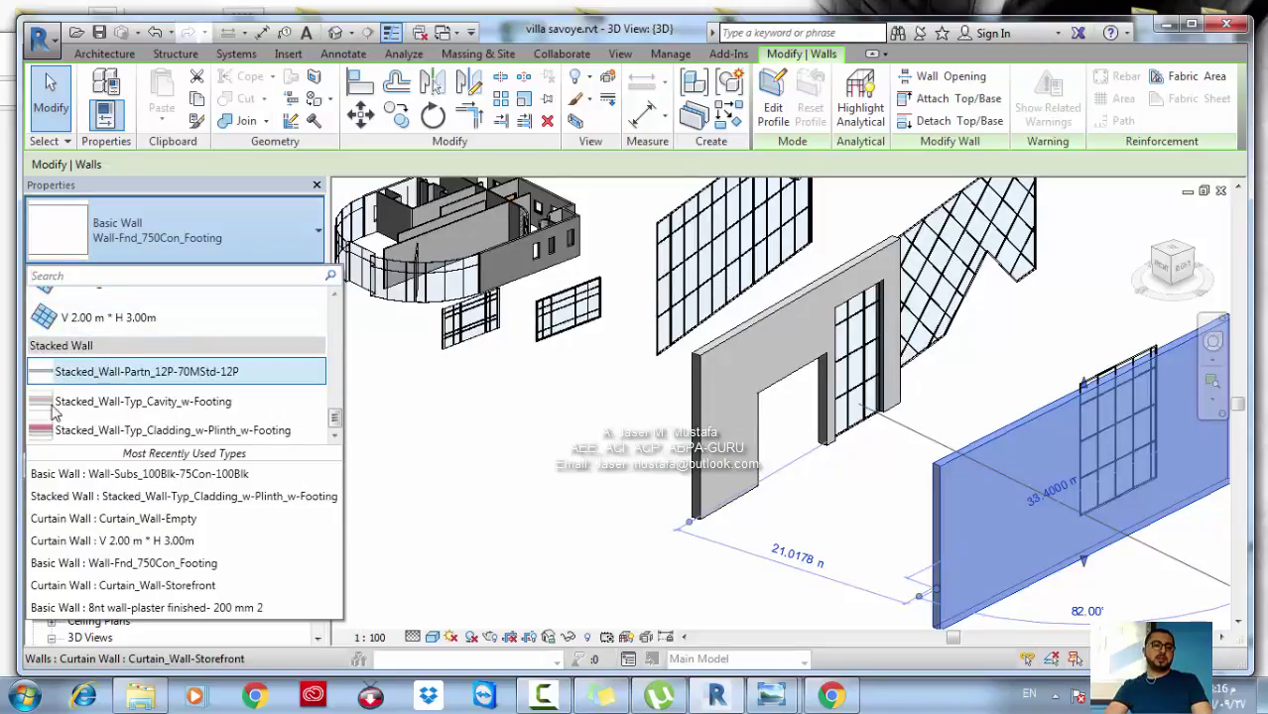
pyautogui.moveTo(228, 371)
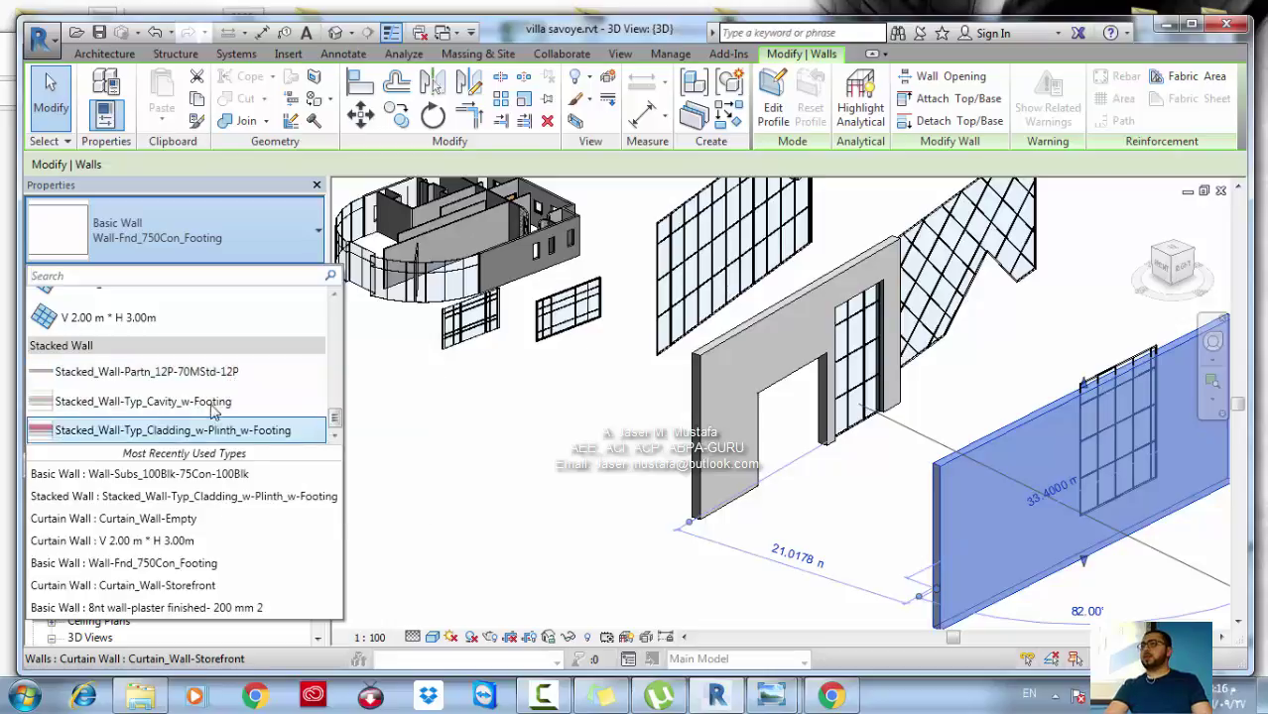
pyautogui.click(226, 399)
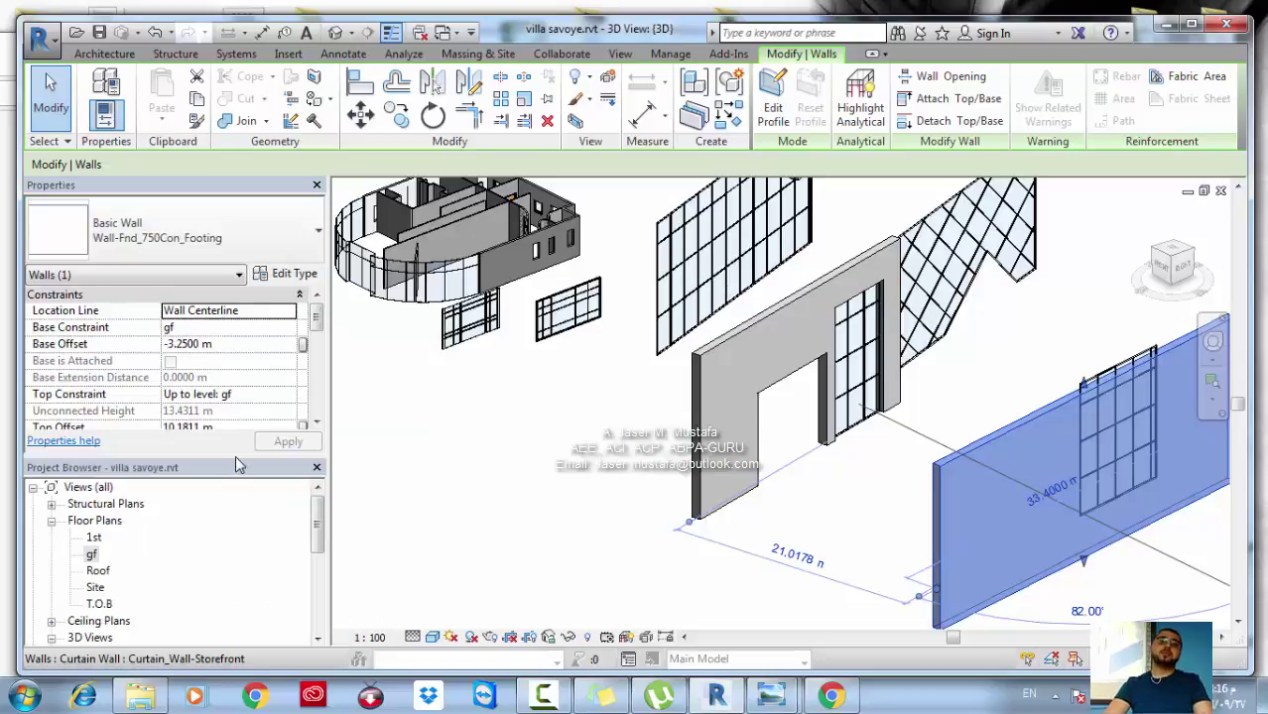
# Check the stacked wall's type properties without changing them, and examine the layers at the wall's base up close
pyautogui.click(296, 275)
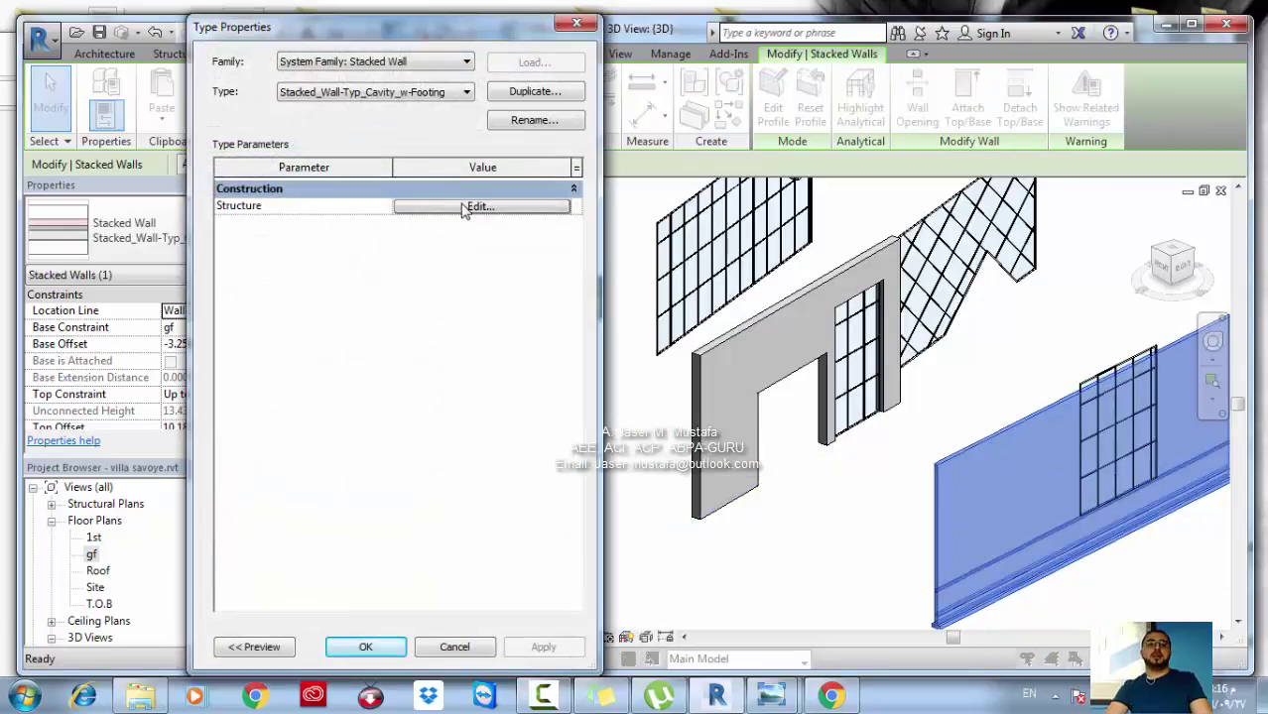
pyautogui.click(577, 22)
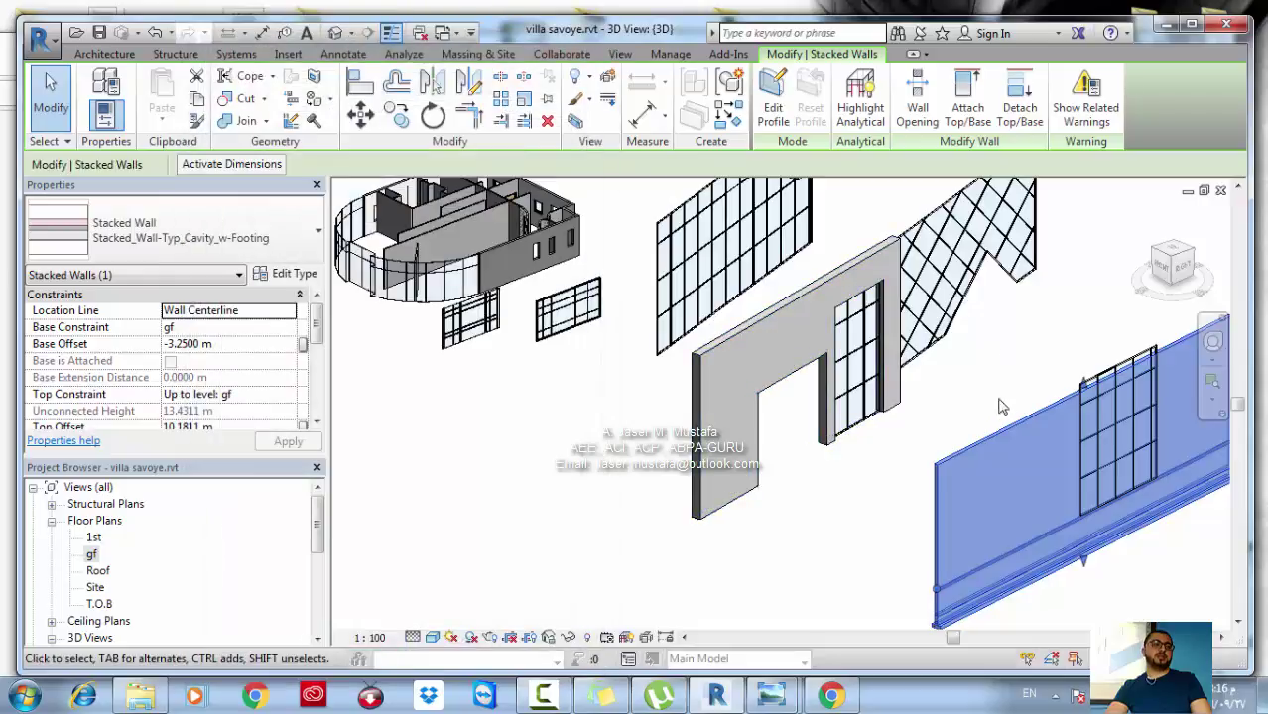
pyautogui.scroll(3, 970, 543)
pyautogui.press('Escape')
pyautogui.keyDown('shift'); pyautogui.moveTo(843, 516); pyautogui.dragTo(718, 558, button='middle'); pyautogui.keyUp('shift')
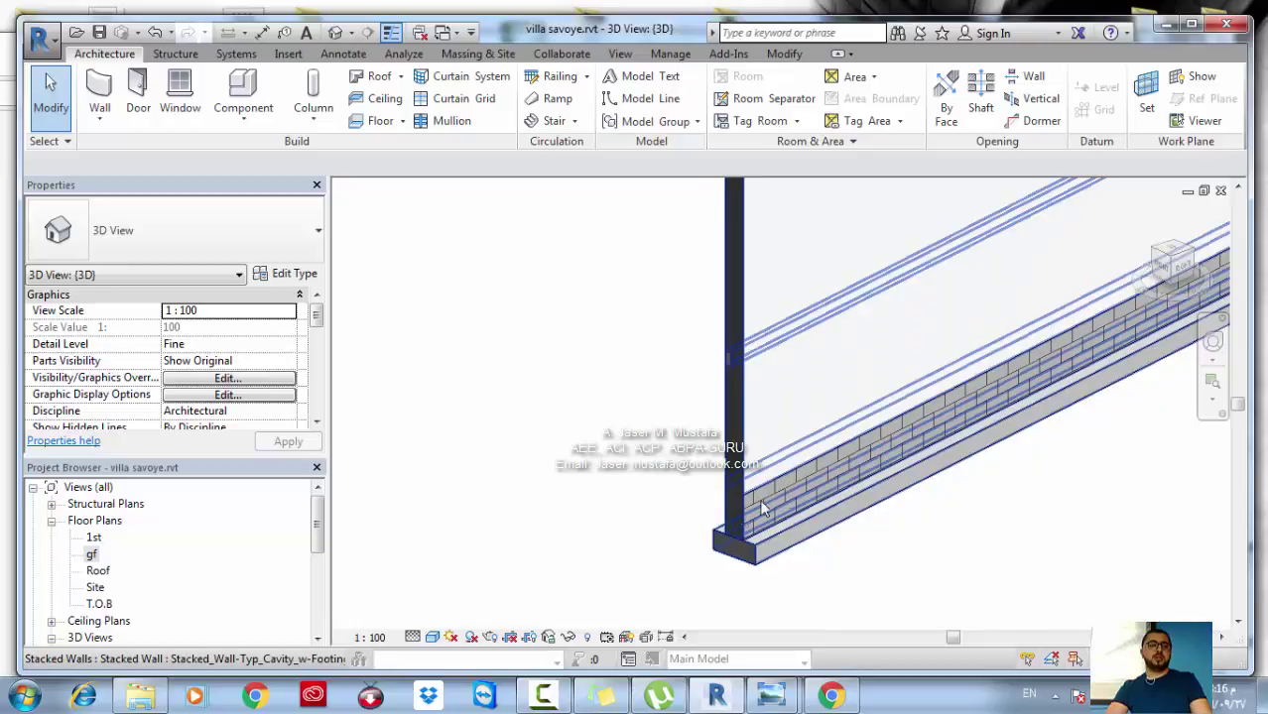
pyautogui.keyDown('shift'); pyautogui.moveTo(763, 514); pyautogui.dragTo(746, 373, button='middle'); pyautogui.keyUp('shift')
# Change the stacked wall's type to Stacked_Wall-Typ_Cladding_w-Plinth_w-Footing and deselect it
pyautogui.click(746, 373)
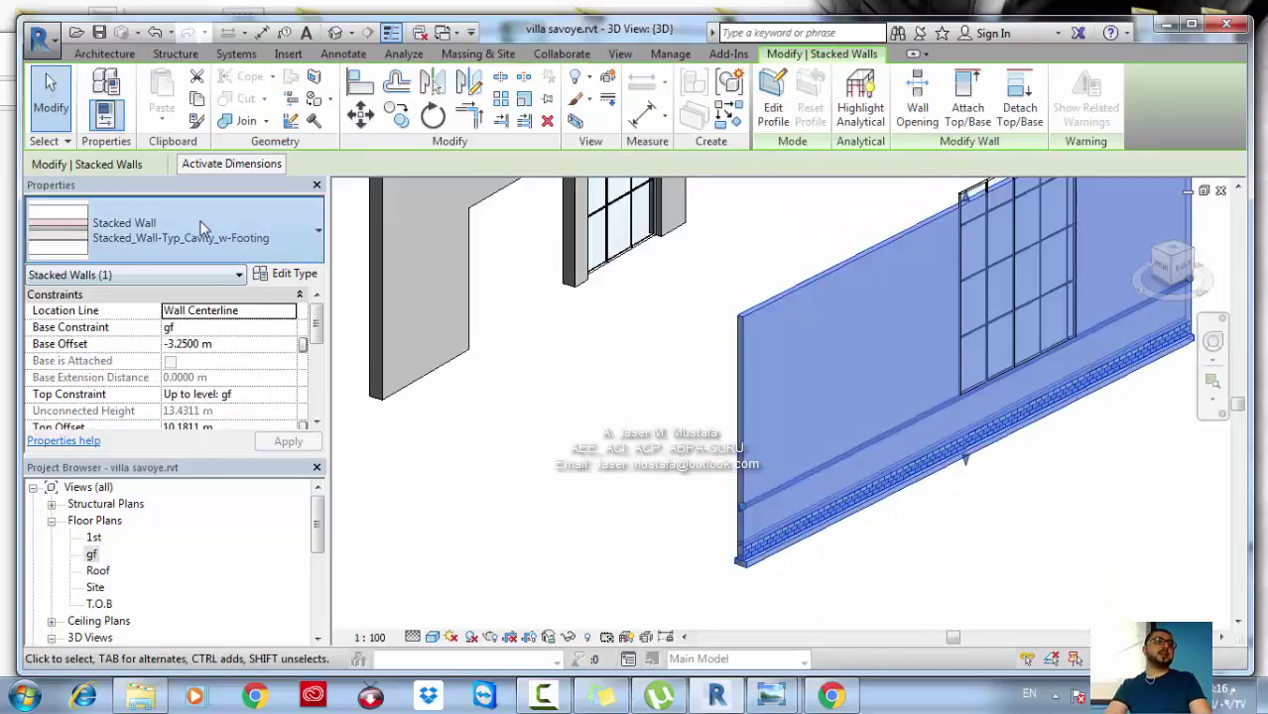
pyautogui.click(179, 230)
pyautogui.click(92, 433)
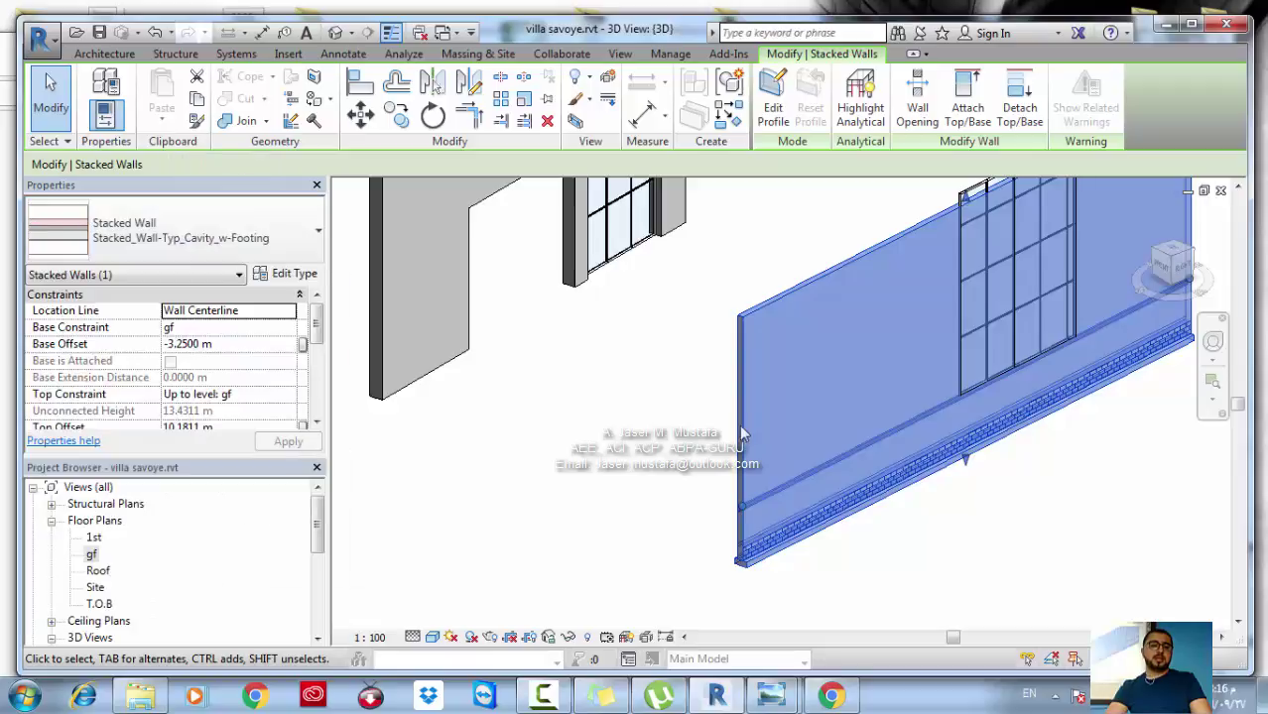
pyautogui.click(692, 448)
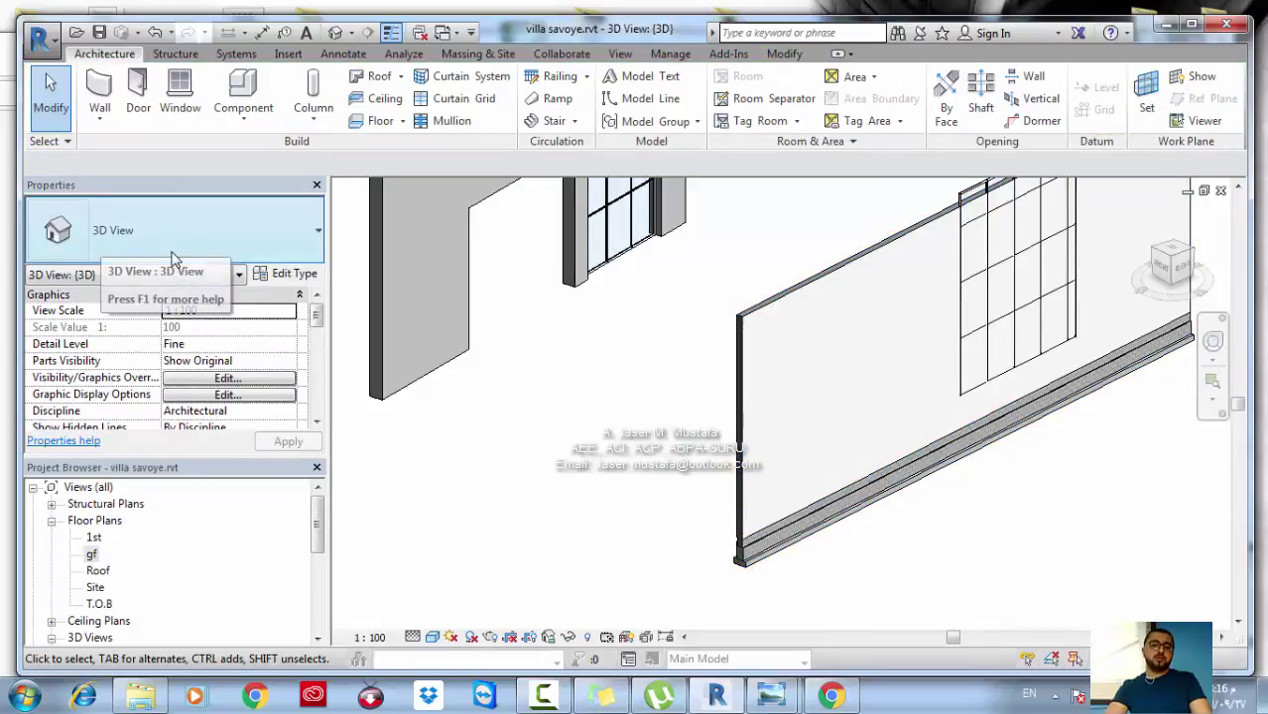
# Duplicate the cladding stacked wall's type as "stacked wall - interior" and open its structure for editing
pyautogui.click(756, 321)
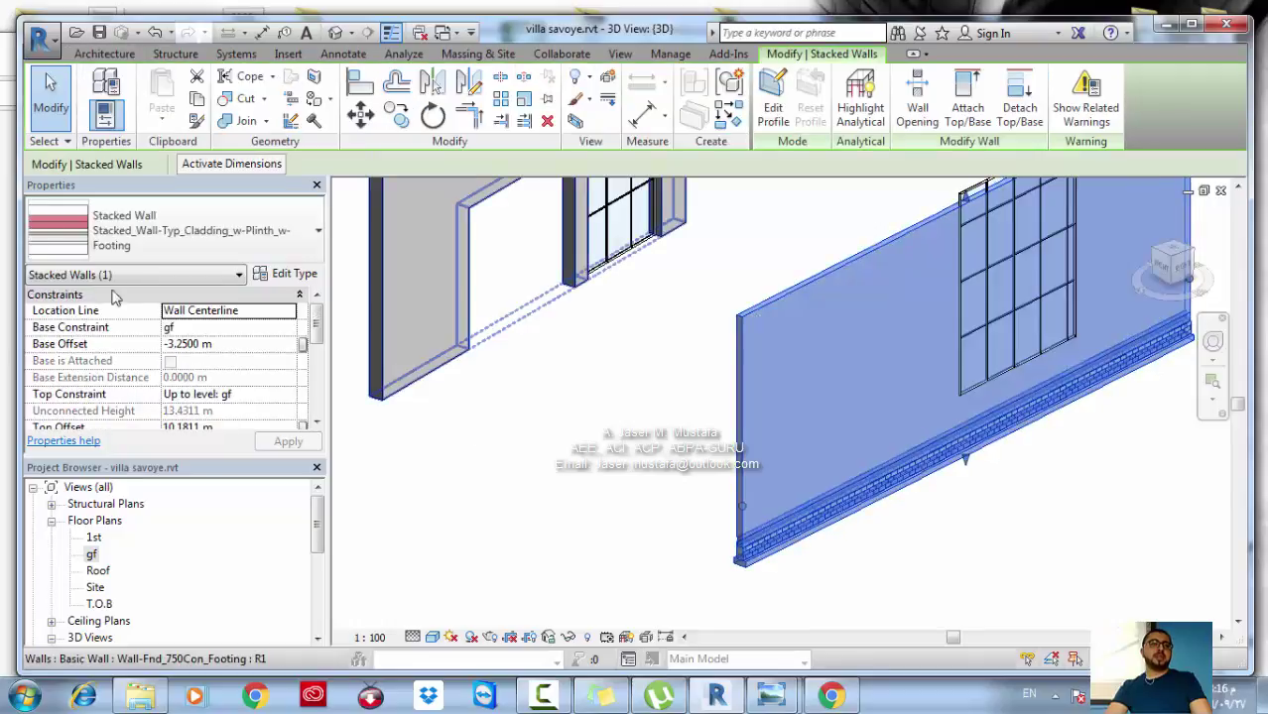
pyautogui.click(264, 277)
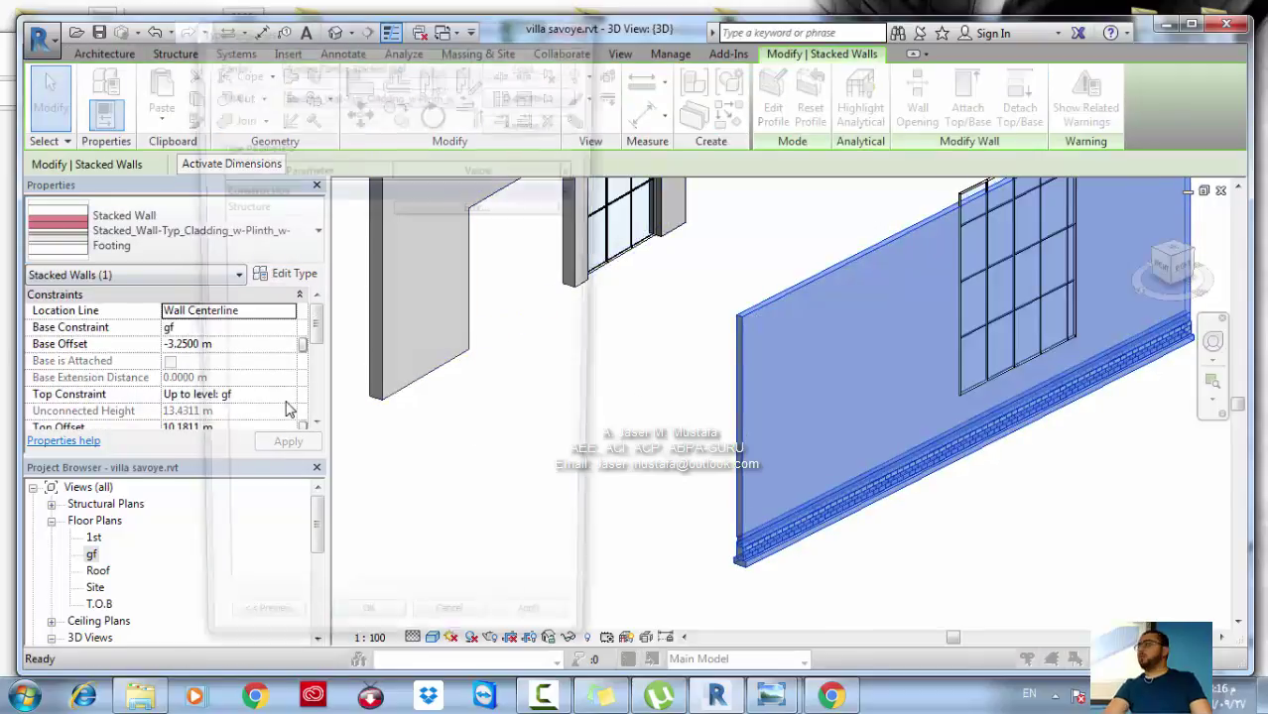
pyautogui.click(534, 123)
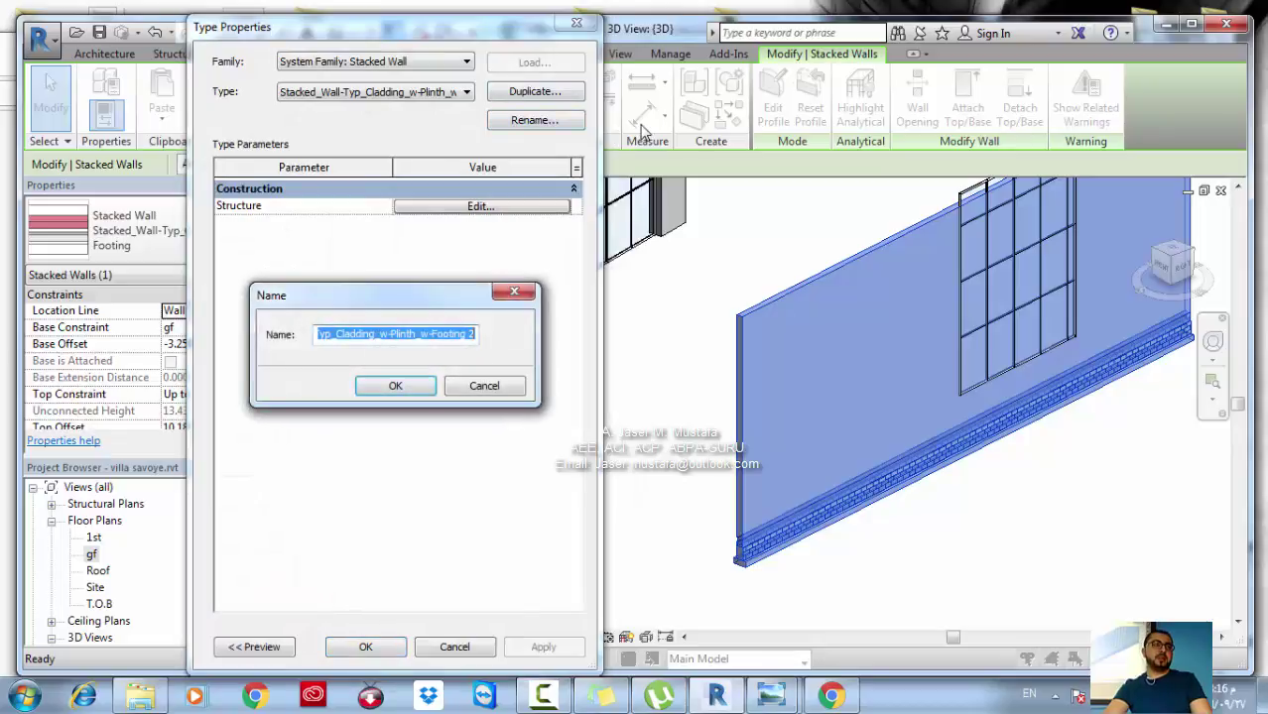
pyautogui.write('stacked')
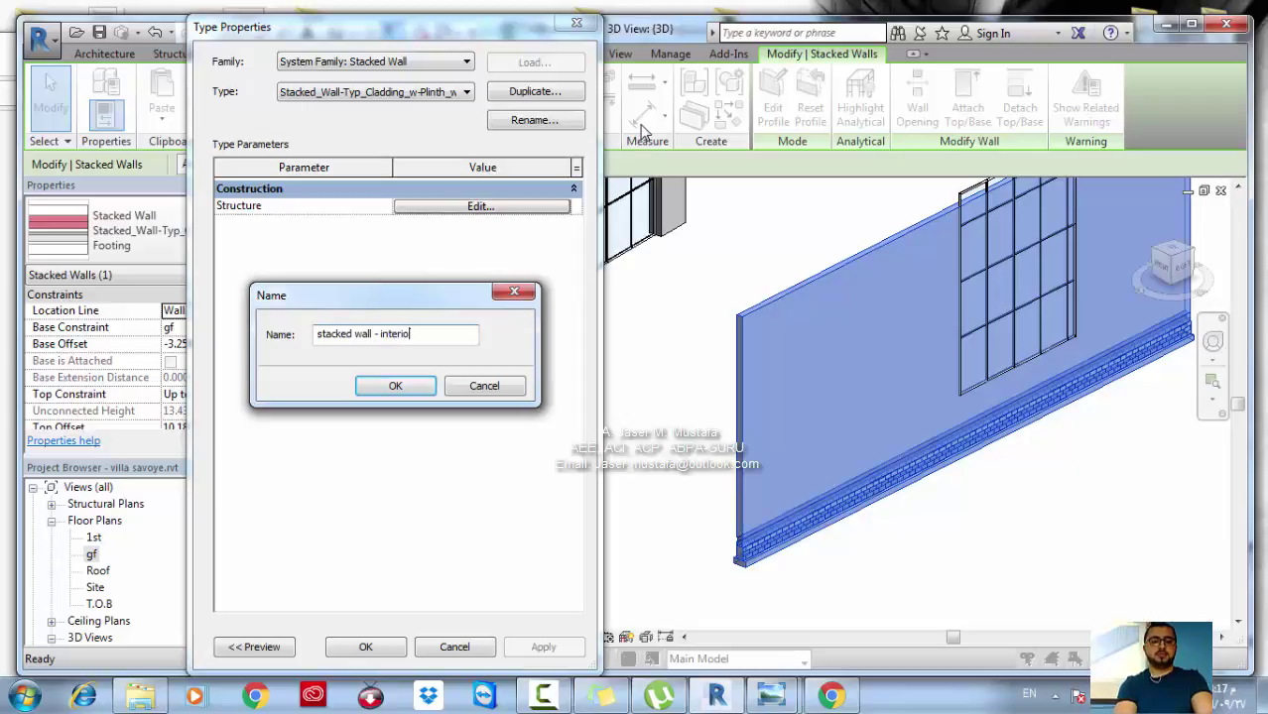
pyautogui.write('wall - interior')
pyautogui.press('Return')
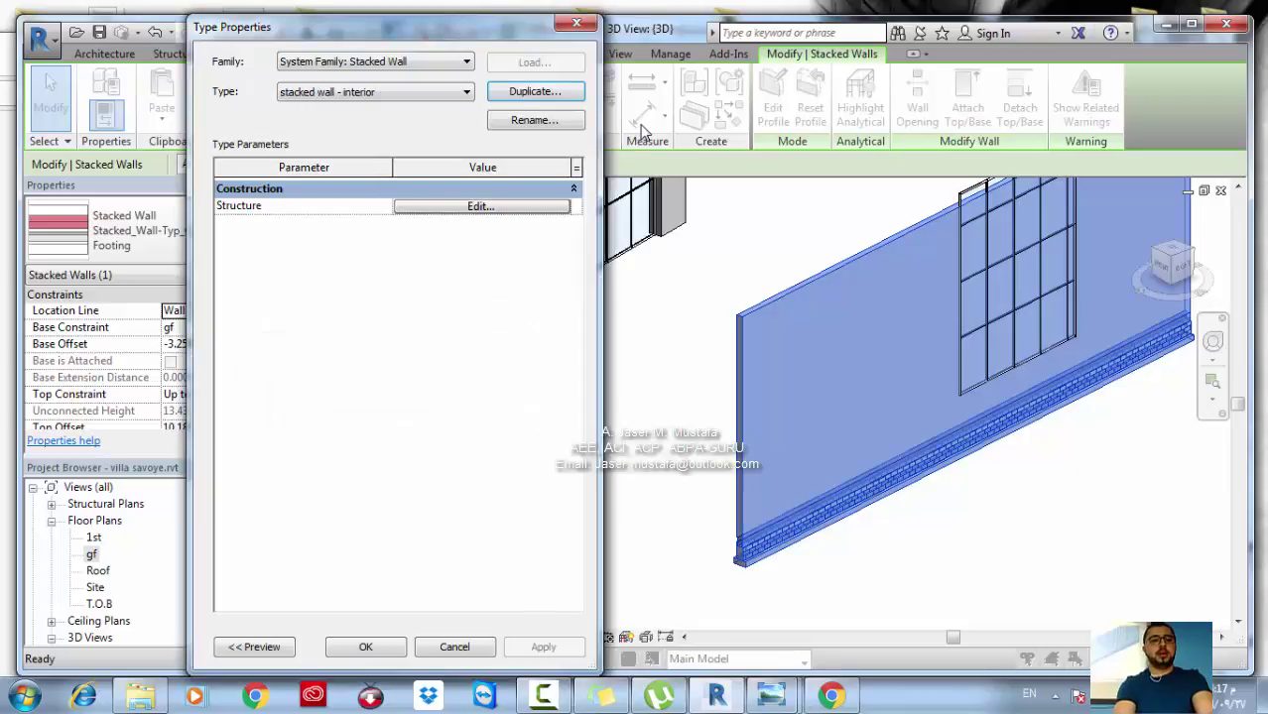
pyautogui.click(438, 215)
pyautogui.moveTo(394, 47); pyautogui.dragTo(826, 77)
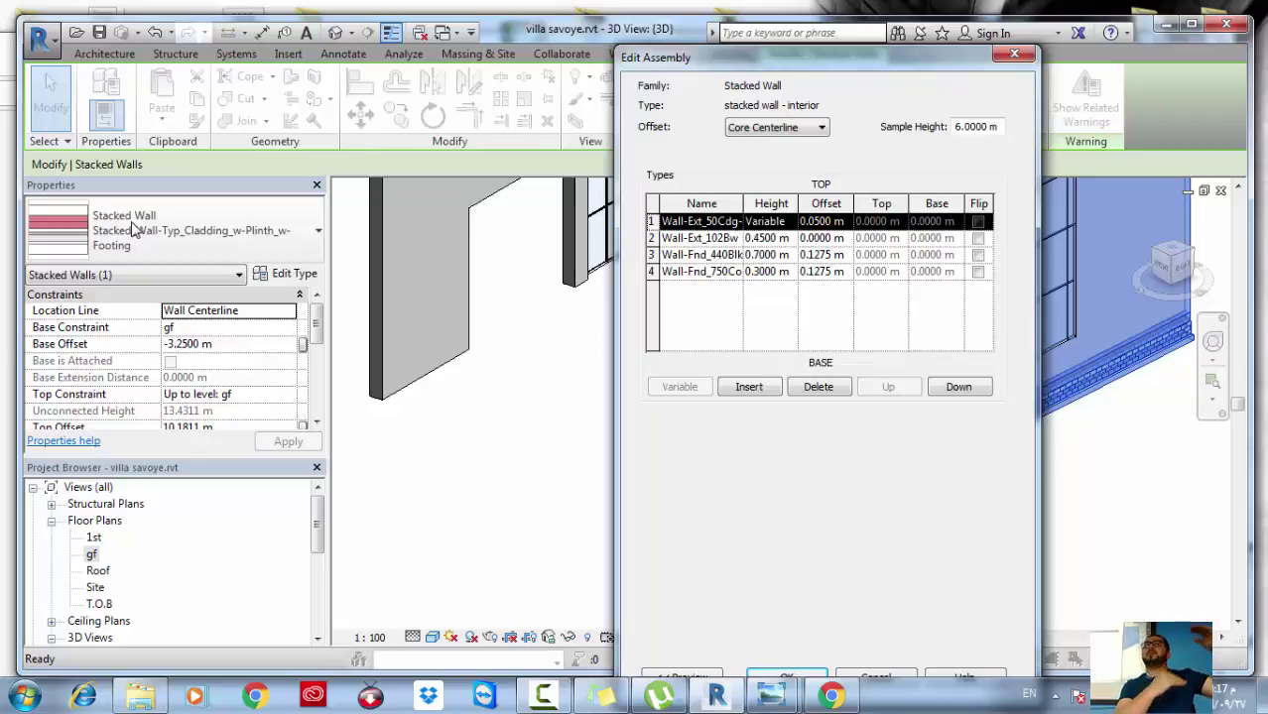
# Look through the wall types available for the top row of the stacked wall assembly
pyautogui.click(699, 221)
pyautogui.click(734, 221)
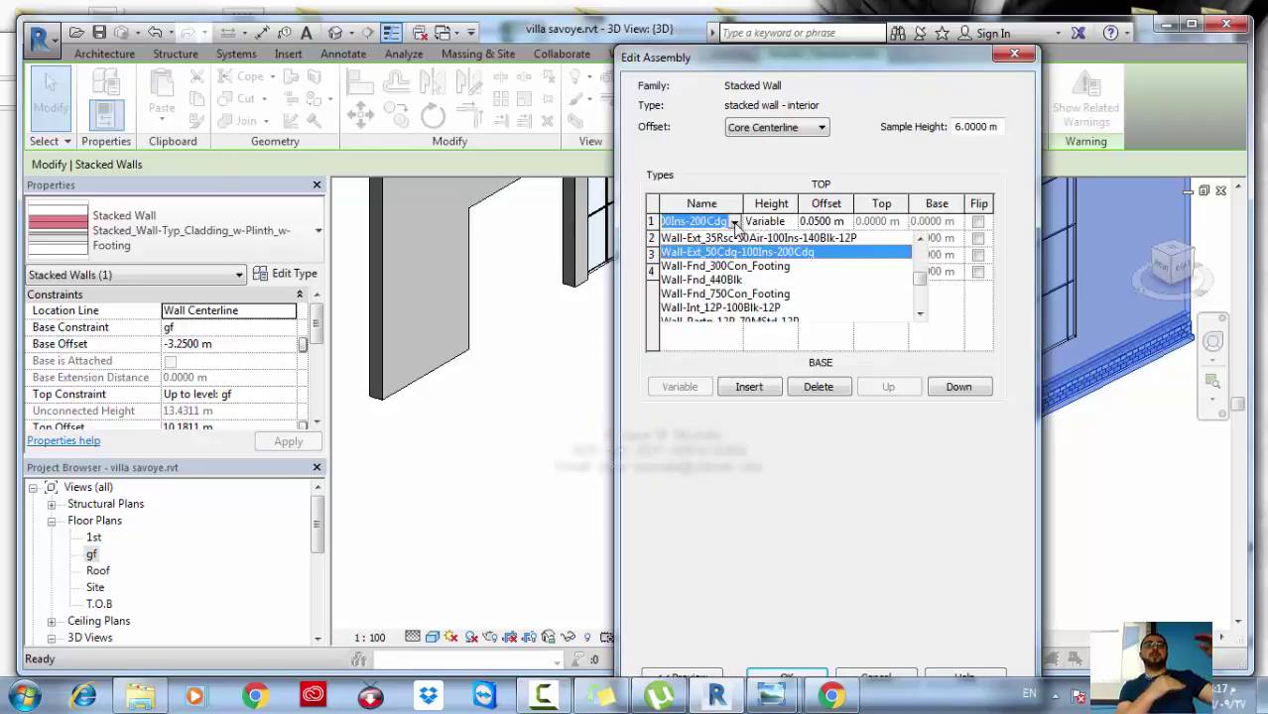
pyautogui.click(734, 222)
pyautogui.click(734, 221)
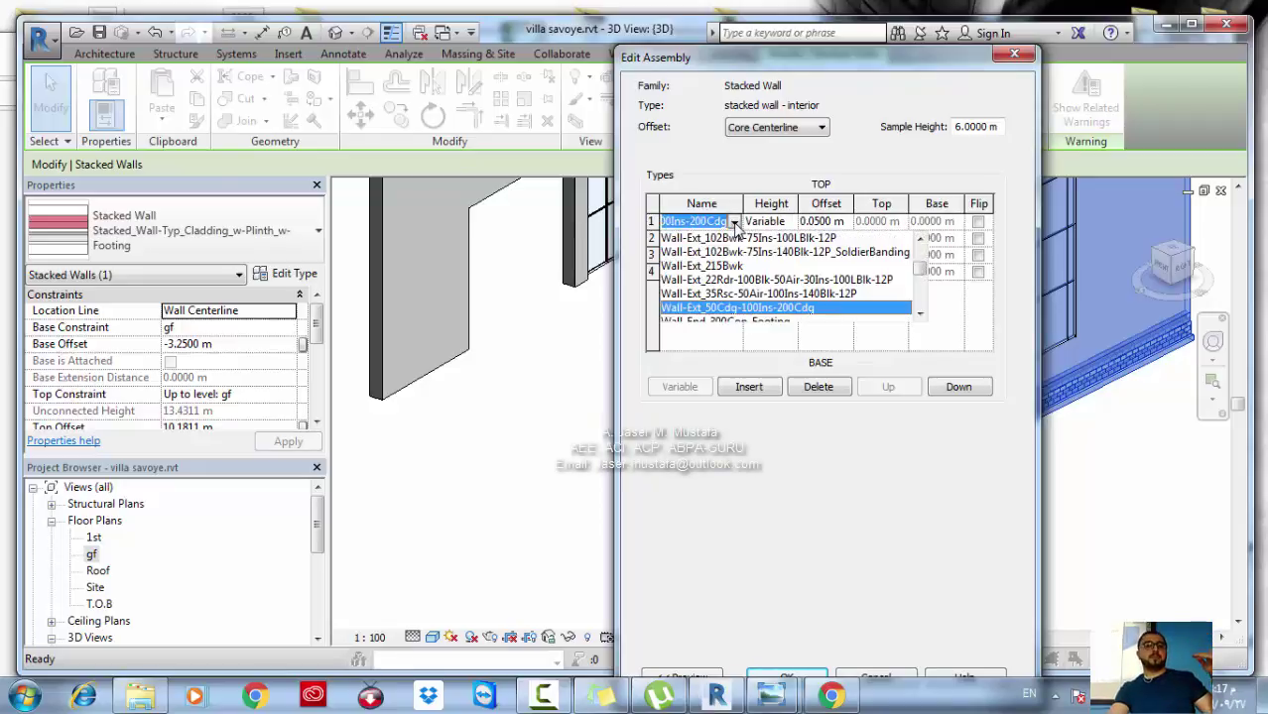
pyautogui.click(734, 222)
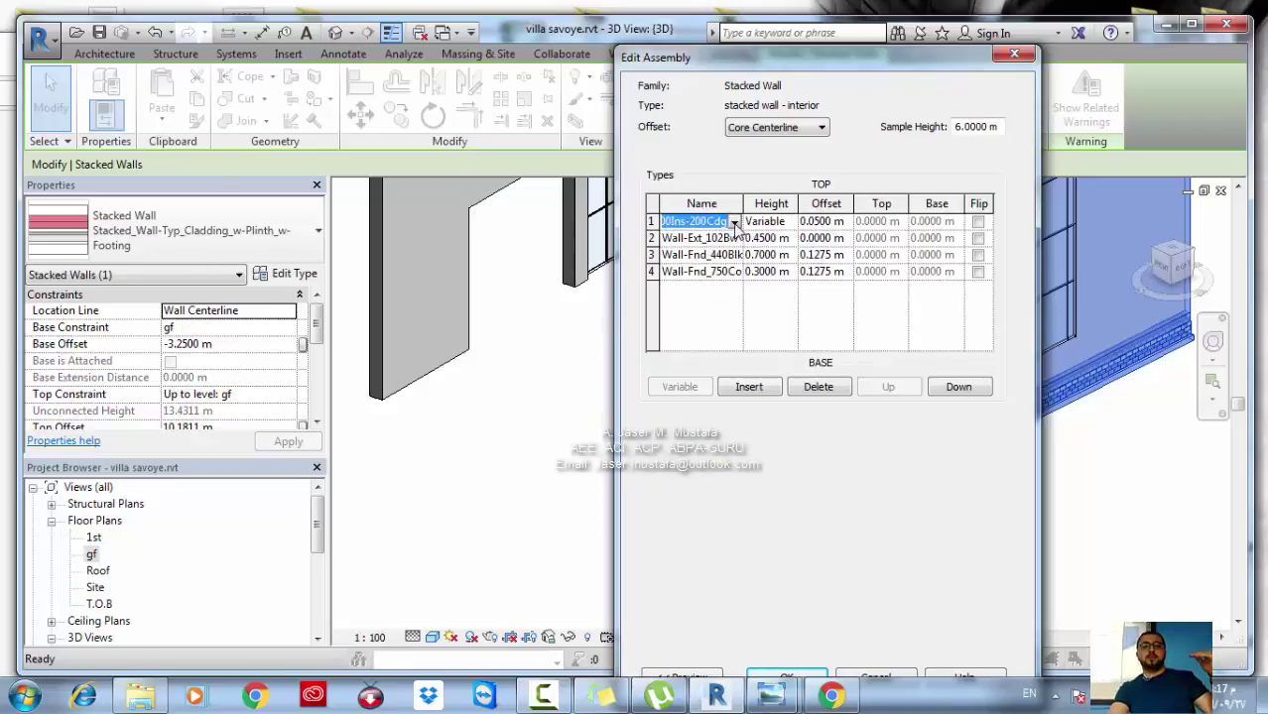
# Set the bottom row of the assembly to a height of 1 m and an offset of 0
pyautogui.click(772, 272)
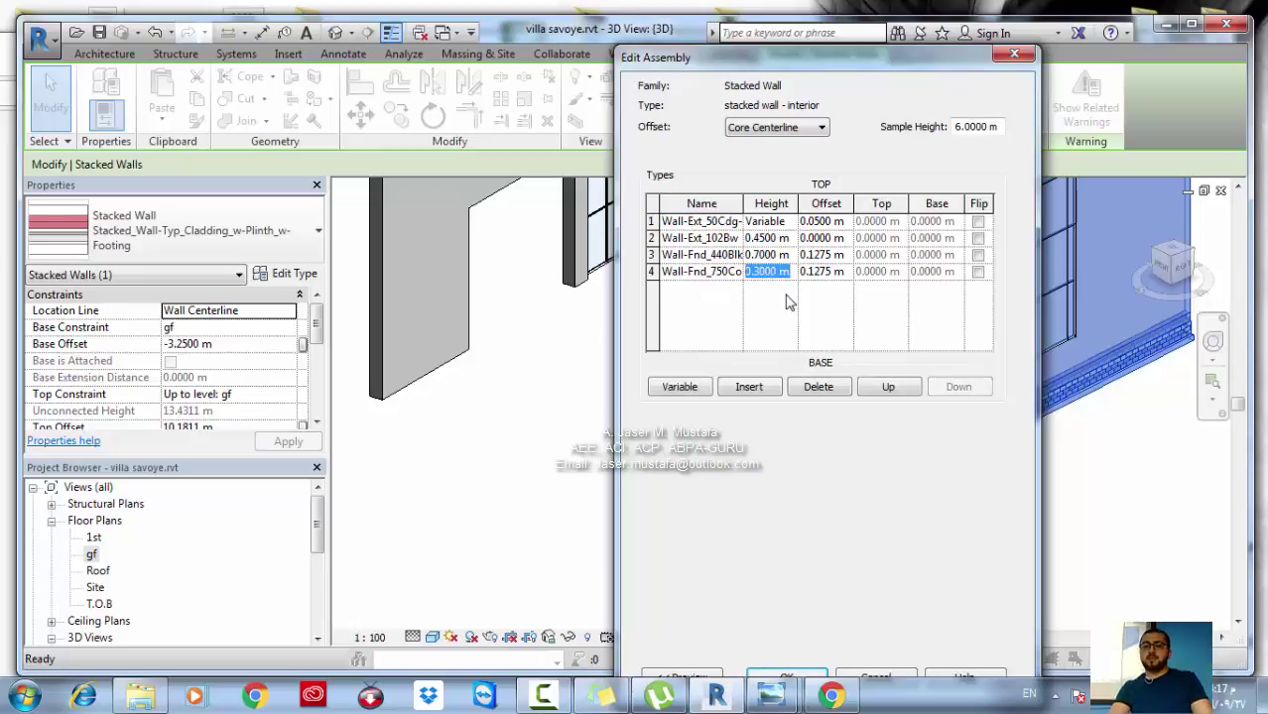
pyautogui.write('1')
pyautogui.press('Tab')
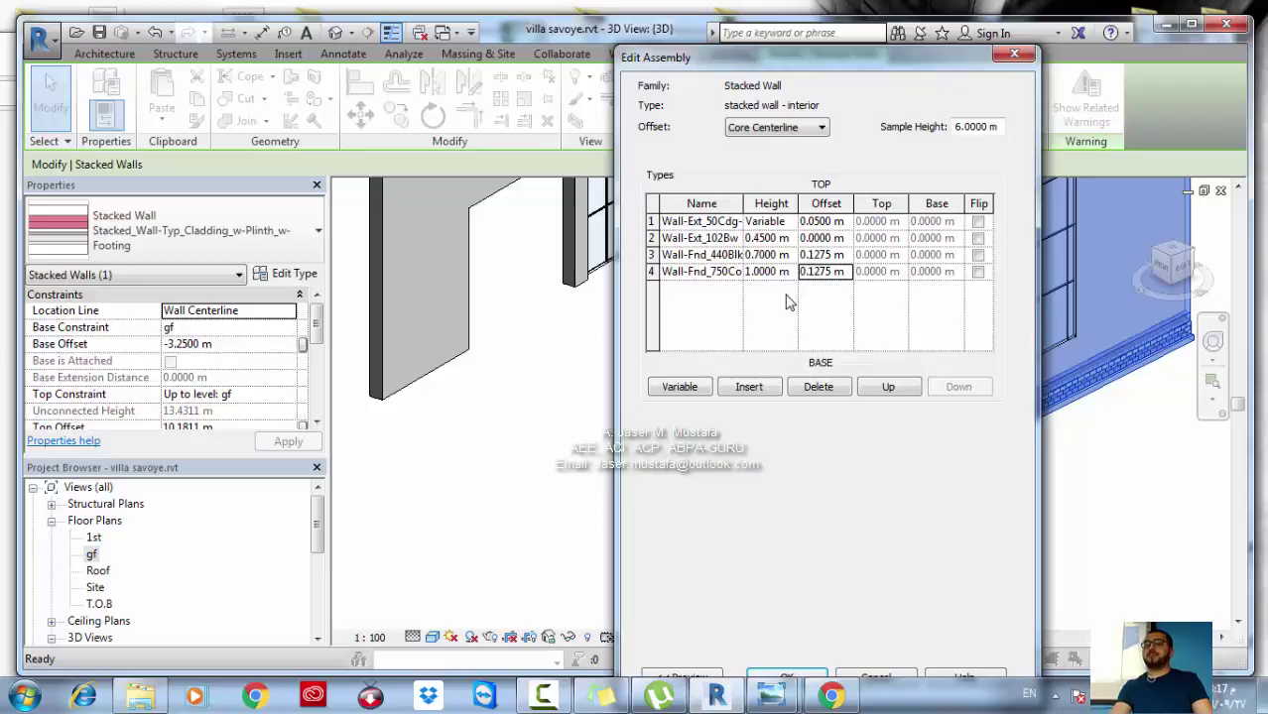
pyautogui.click(846, 272)
pyautogui.moveTo(846, 278); pyautogui.dragTo(734, 291)
pyautogui.press('Right')
pyautogui.press('Delete')
pyautogui.press('Delete')
pyautogui.press('Delete')
pyautogui.press('Delete')
pyautogui.press('Delete')
pyautogui.press('Delete')
pyautogui.press('Return')
# Assign the wall type "8nt wall-plaster finished- 200 mm 2" to the assembly's bottom row
pyautogui.click(739, 276)
pyautogui.click(734, 272)
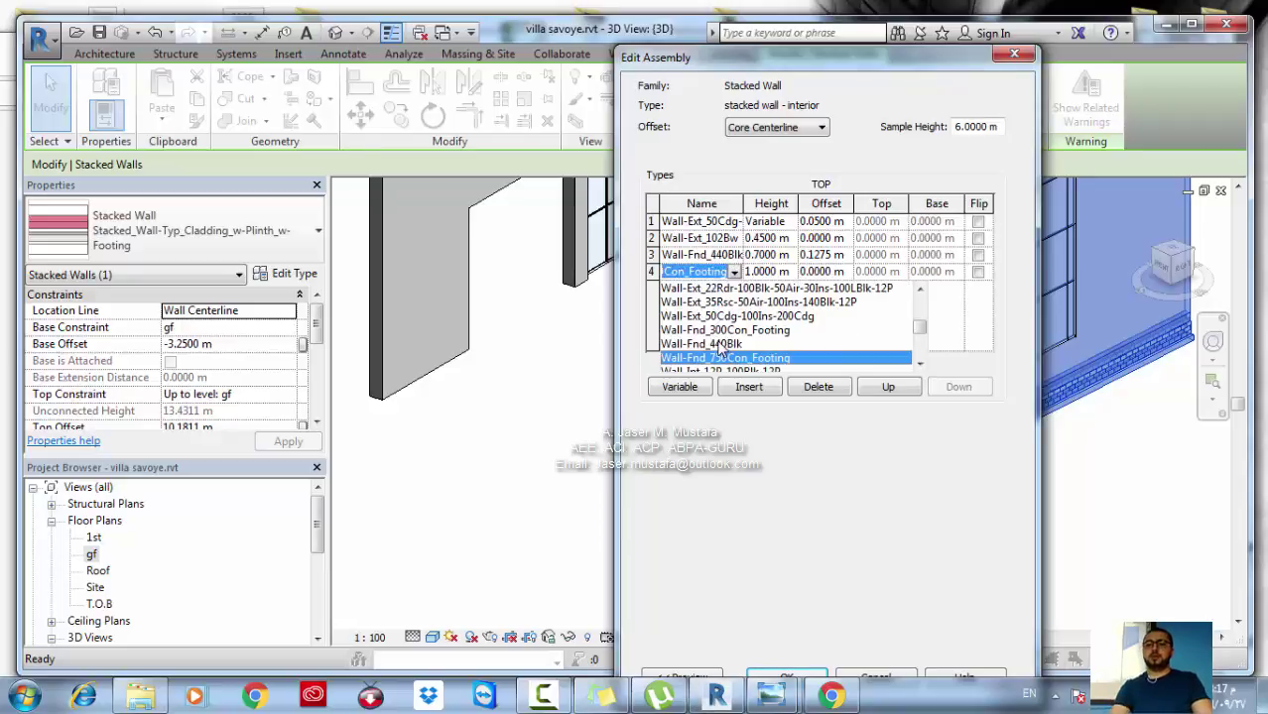
pyautogui.scroll(5, 734, 344)
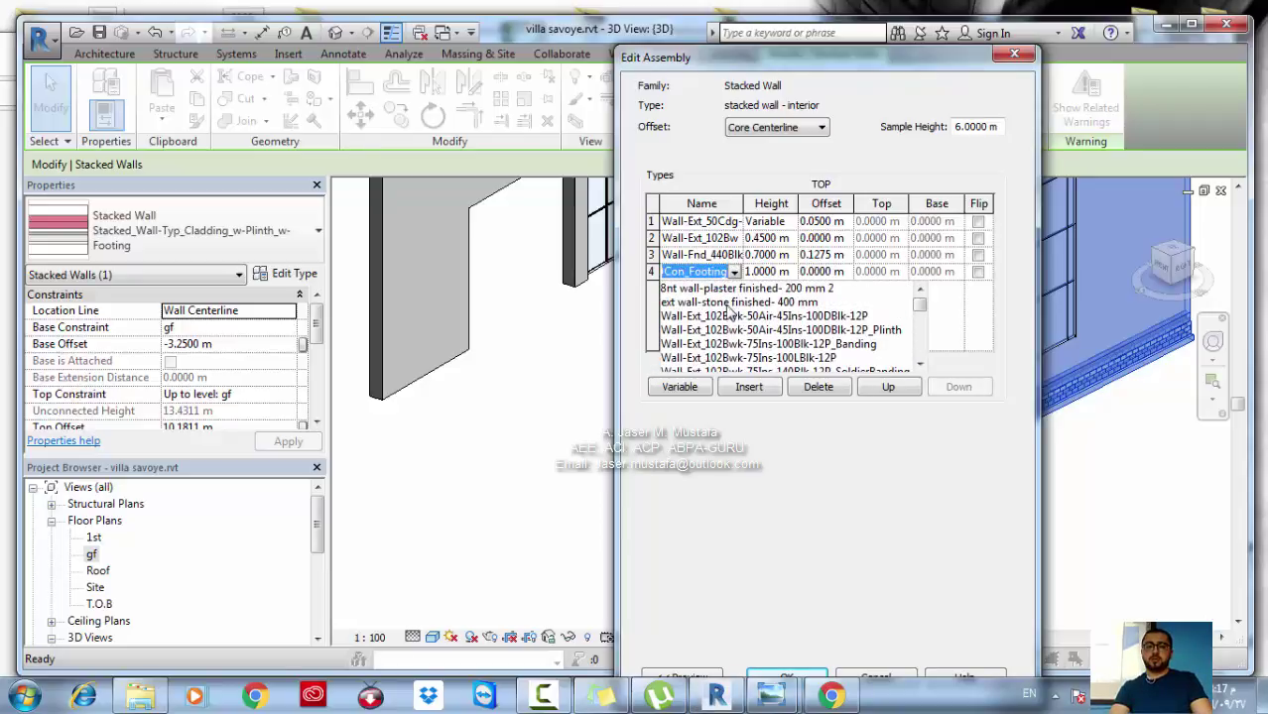
pyautogui.click(742, 289)
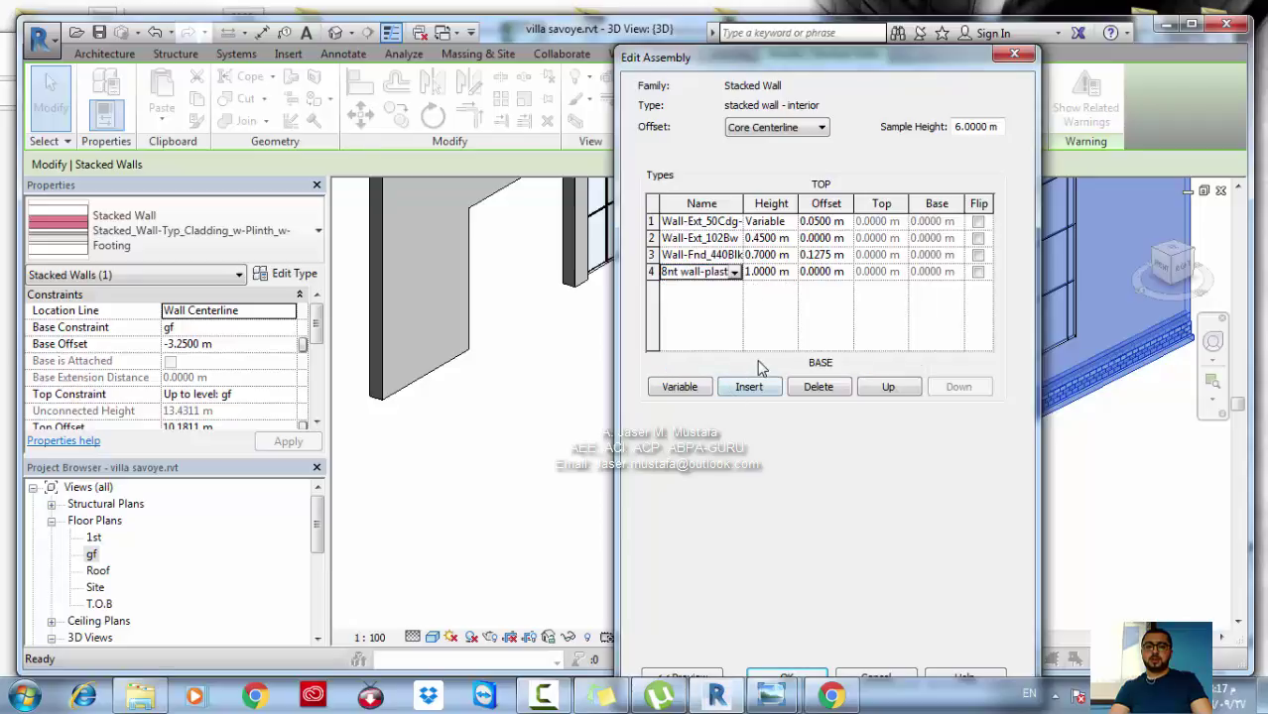
# Set the third row's height to 1.5 m and its wall type to "ext wall-stone finished- 400 mm"
pyautogui.click(776, 255)
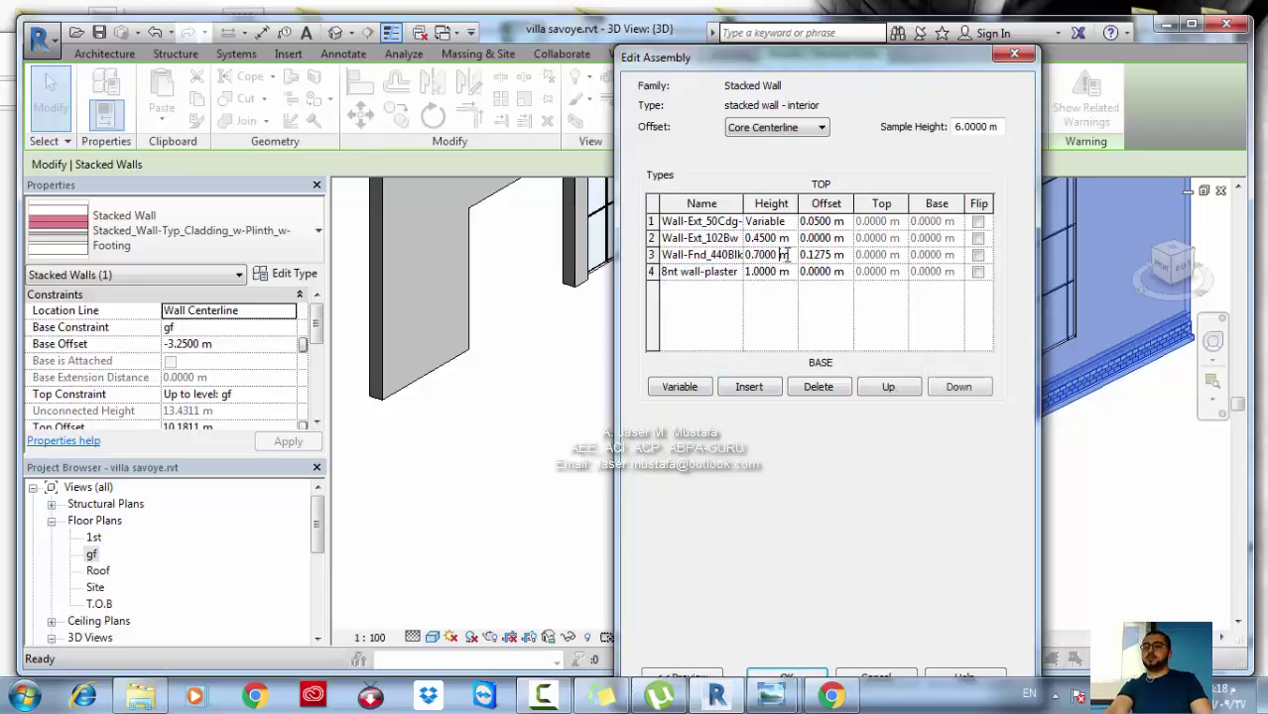
pyautogui.write('1')
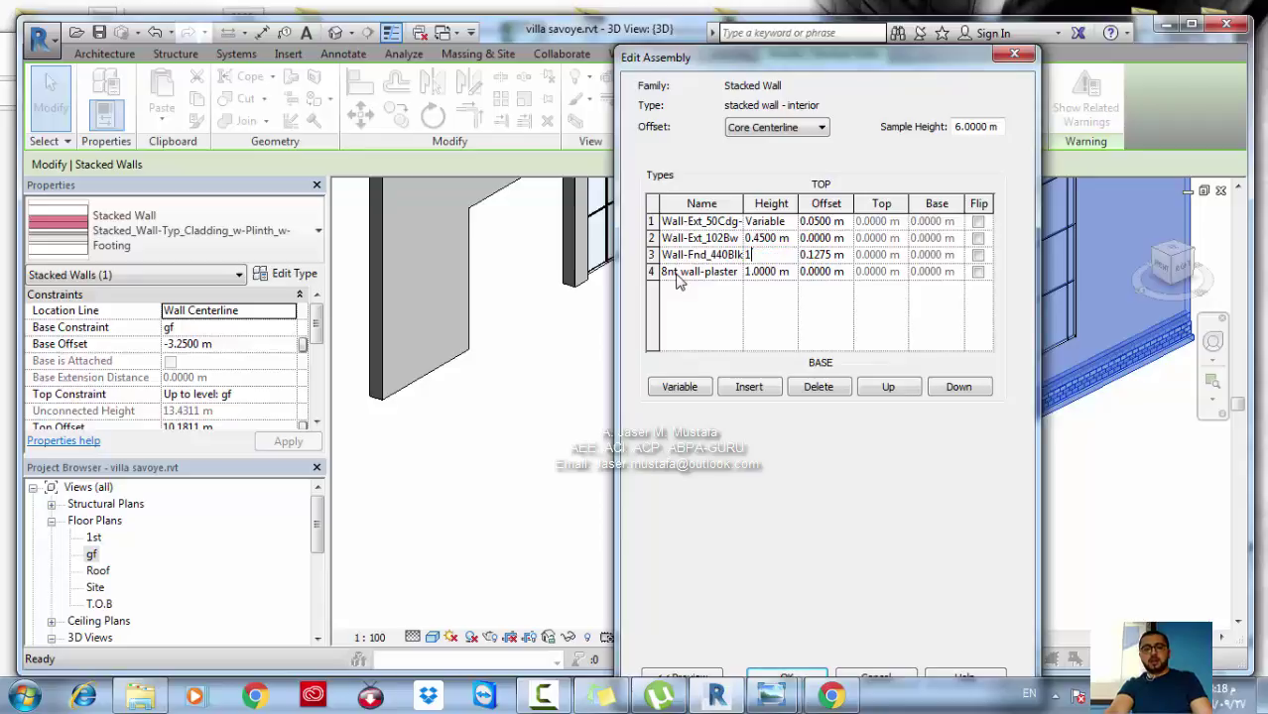
pyautogui.write('.5')
pyautogui.click(699, 255)
pyautogui.scroll(3, 707, 298)
pyautogui.click(706, 288)
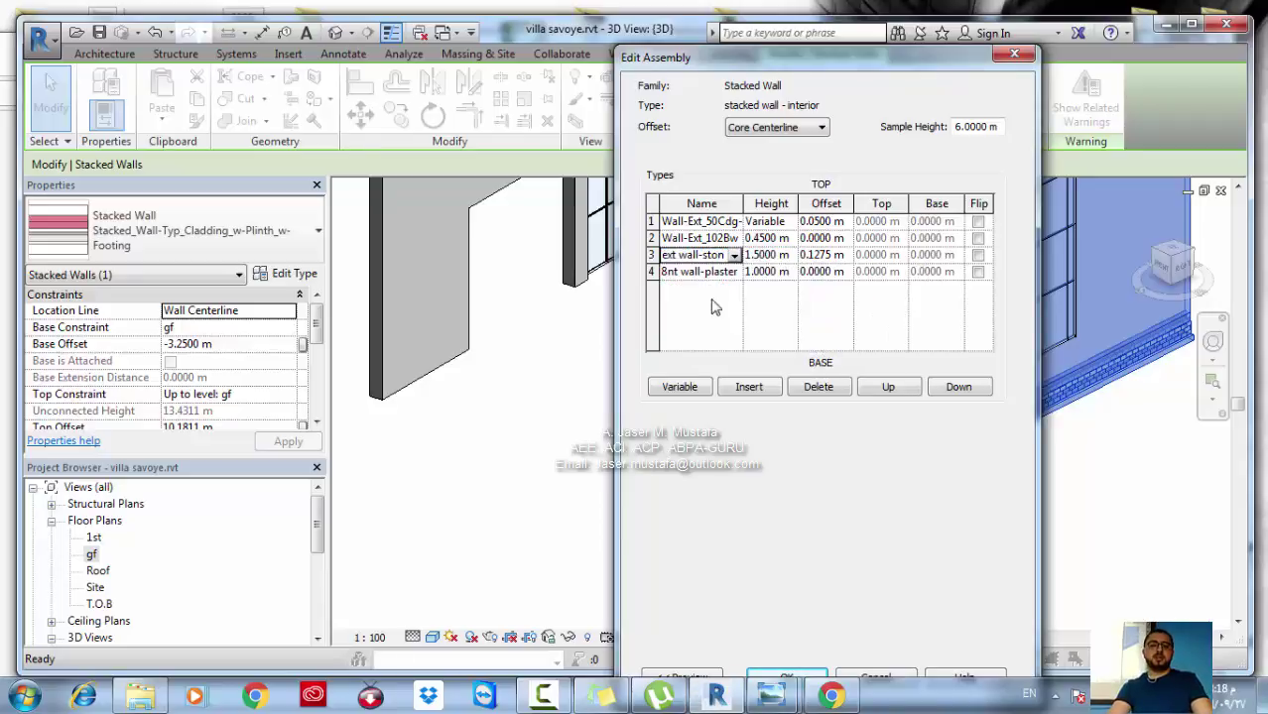
# Assign the wall type "ext wall-stone finished- 400 mm" to the assembly's second row
pyautogui.click(704, 238)
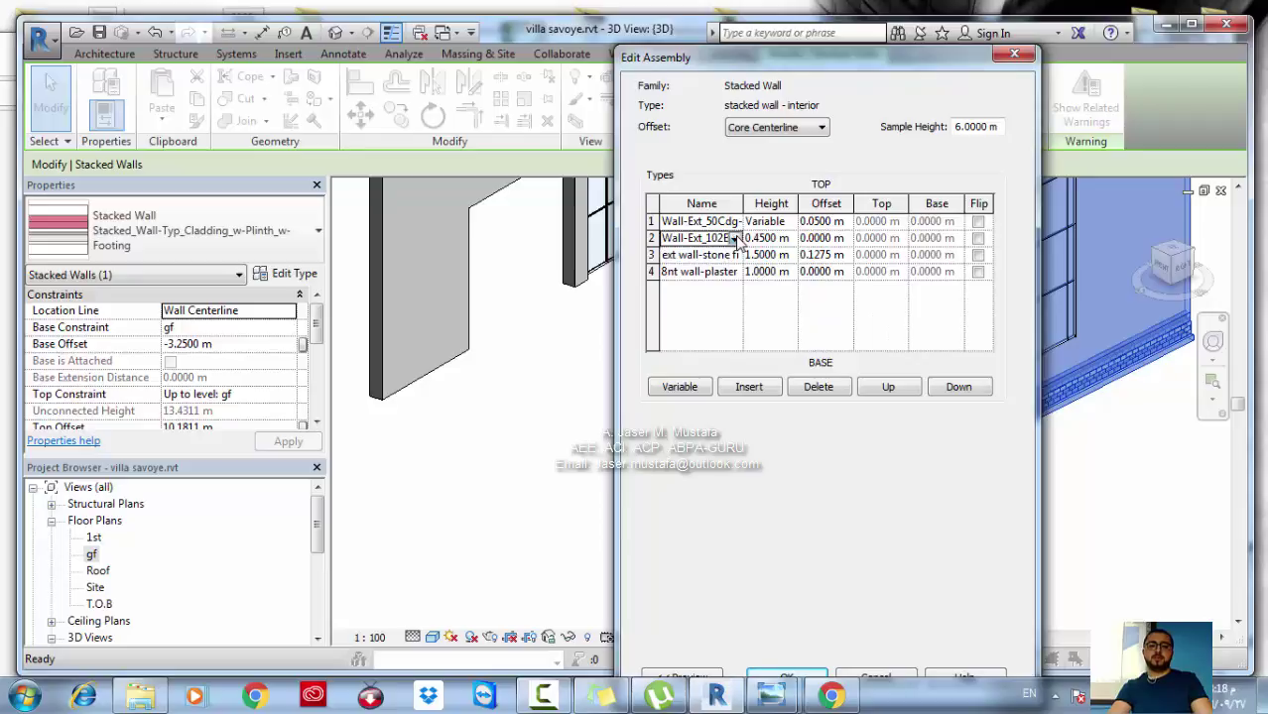
pyautogui.click(734, 239)
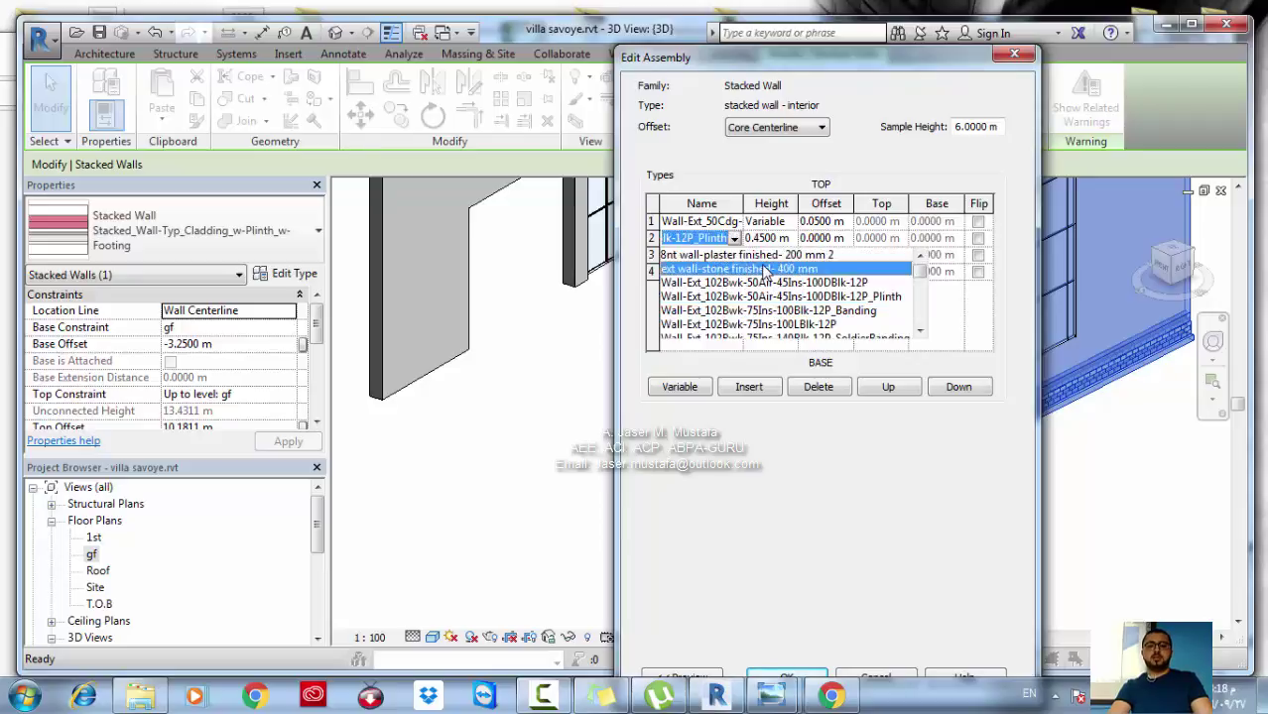
pyautogui.click(758, 269)
pyautogui.click(788, 239)
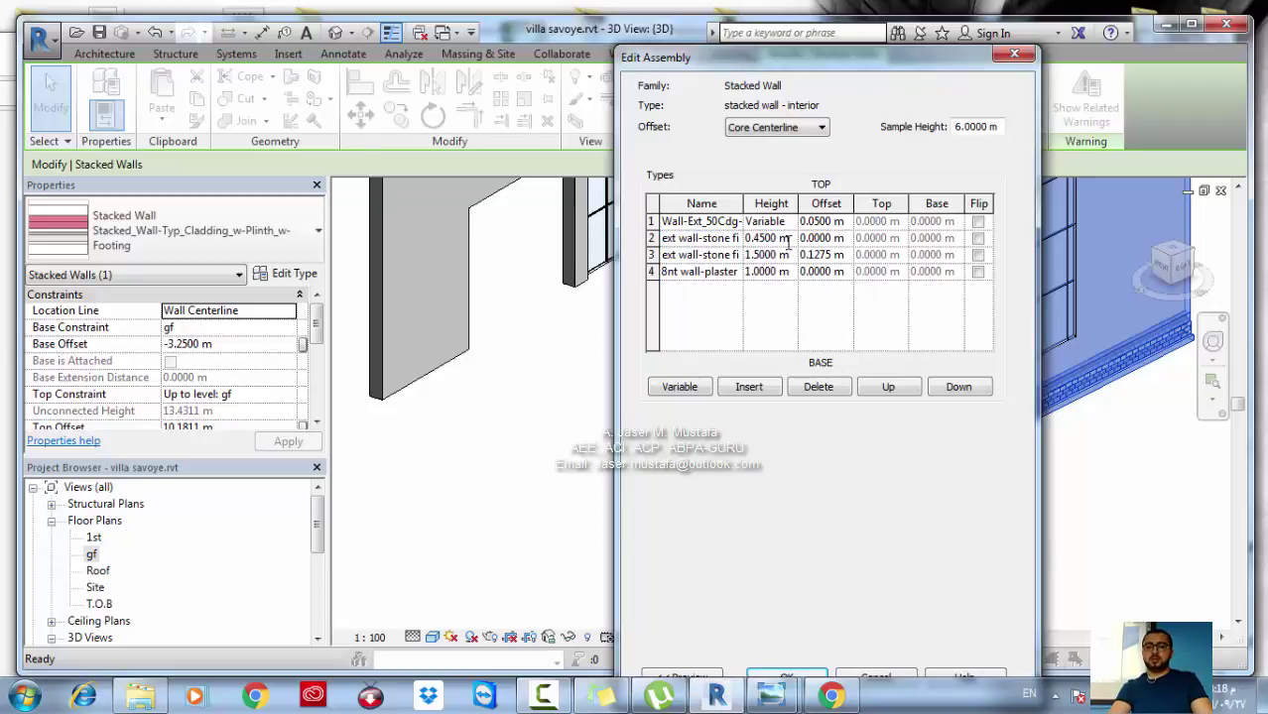
# Set the second row's wall type to Wall-Ext_102Bwk-75Ins-100LBlk-12P and its height to 1 m
pyautogui.click(736, 241)
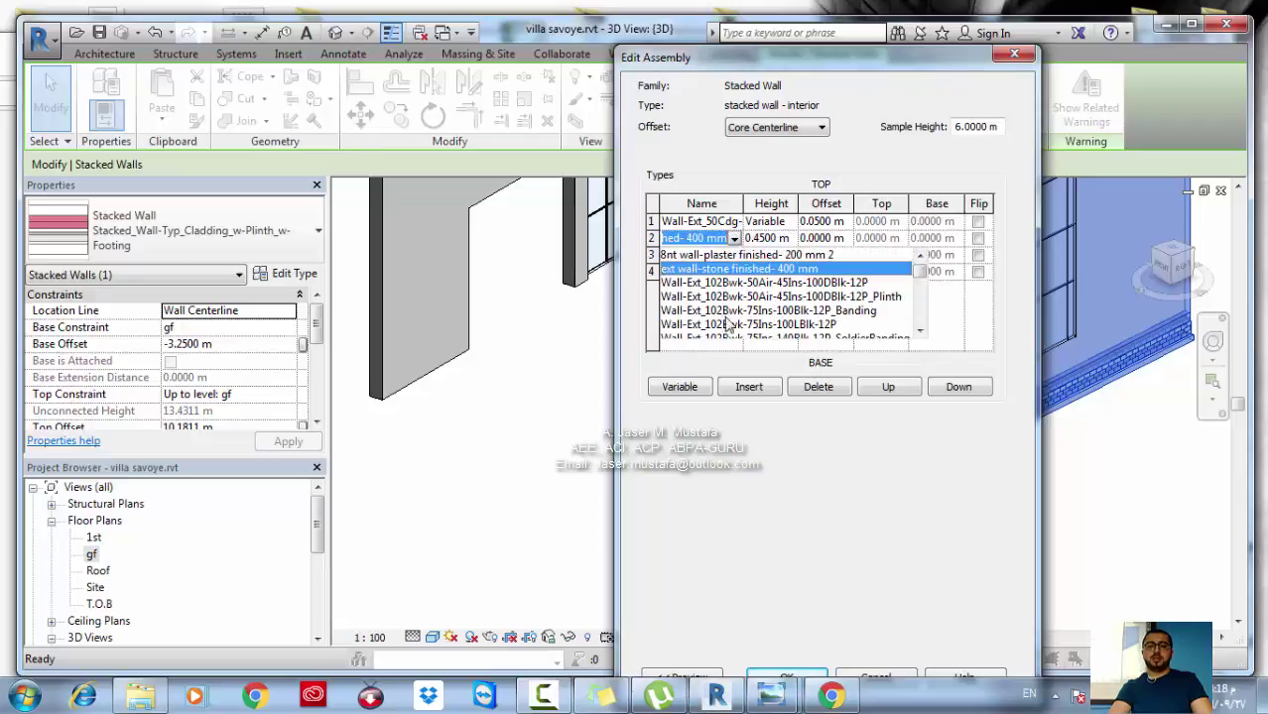
pyautogui.click(796, 325)
pyautogui.click(790, 239)
pyautogui.moveTo(800, 241); pyautogui.dragTo(678, 233)
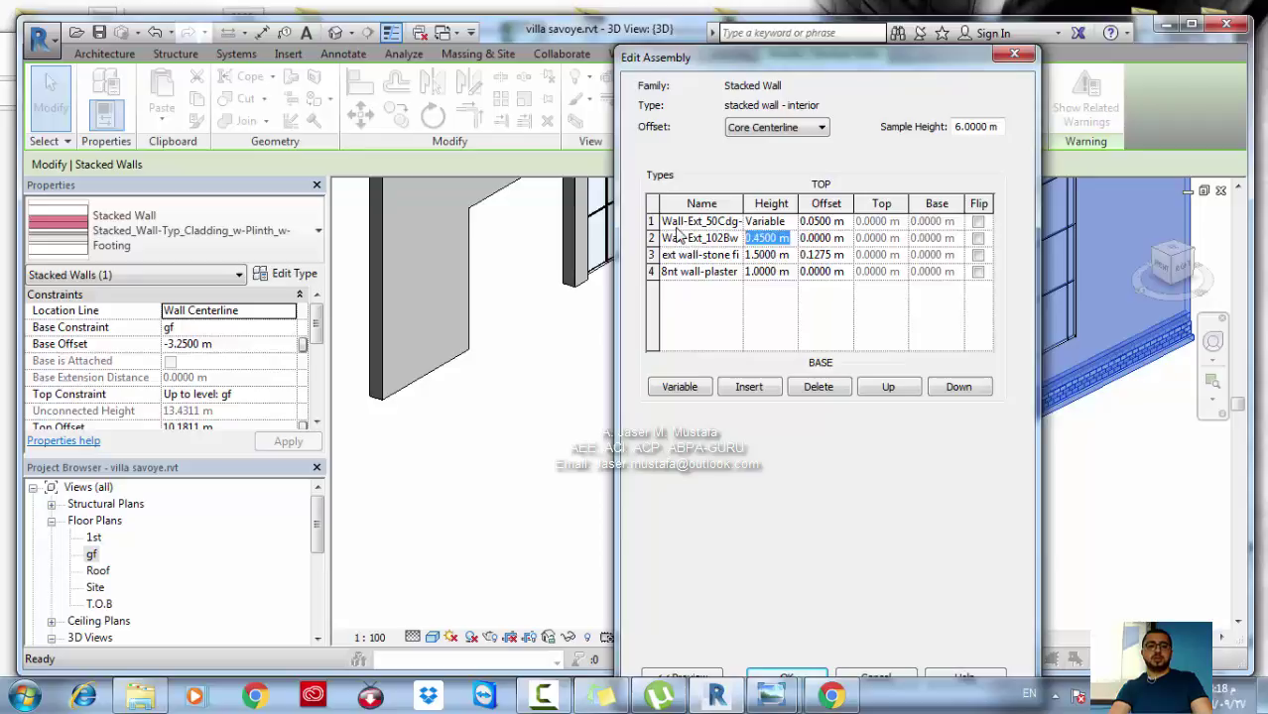
pyautogui.write('1')
pyautogui.press('Tab')
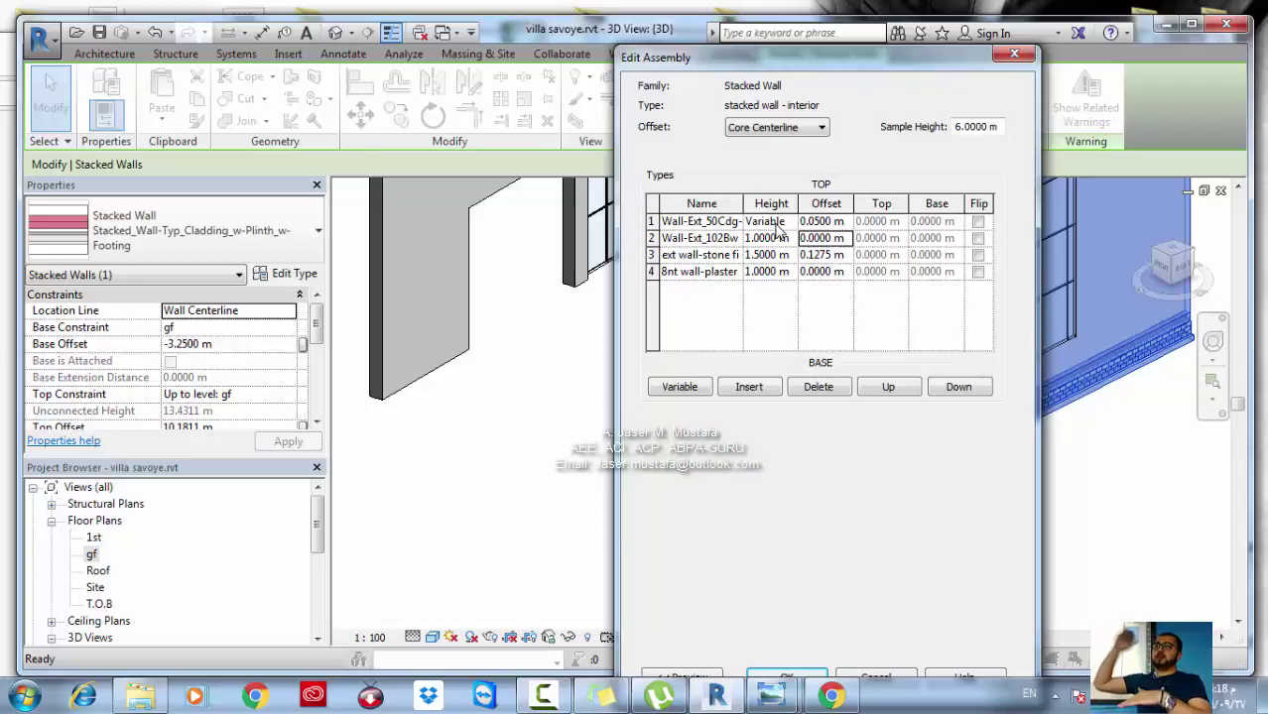
# Set the assembly's top row to wall type Wall-Ext_215Bwk and show the section preview
pyautogui.click(701, 221)
pyautogui.click(734, 221)
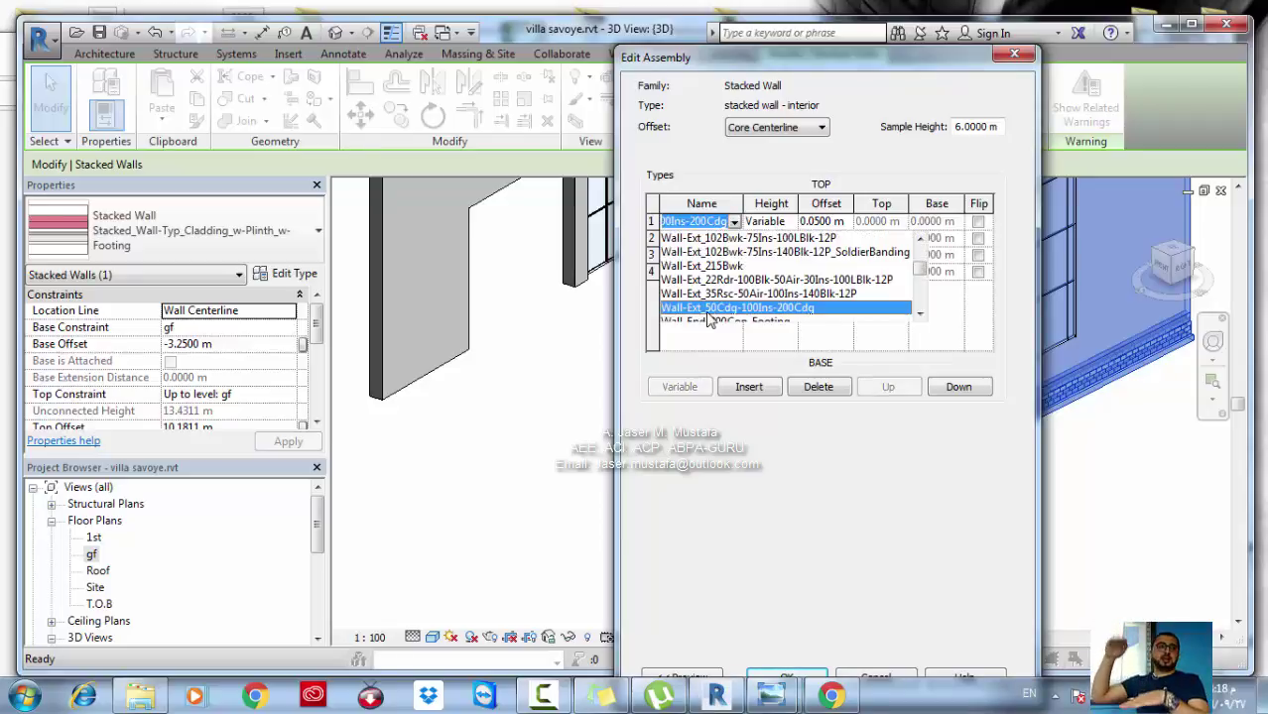
pyautogui.click(702, 265)
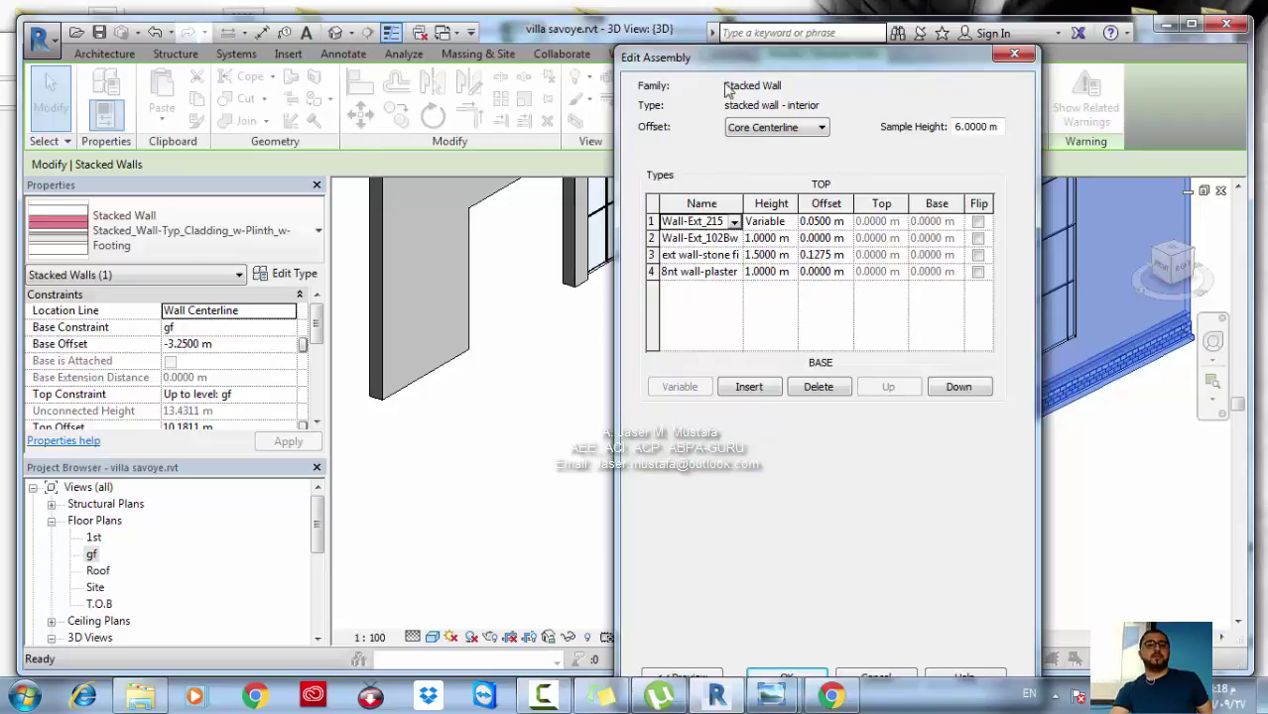
pyautogui.moveTo(726, 46); pyautogui.dragTo(749, 43)
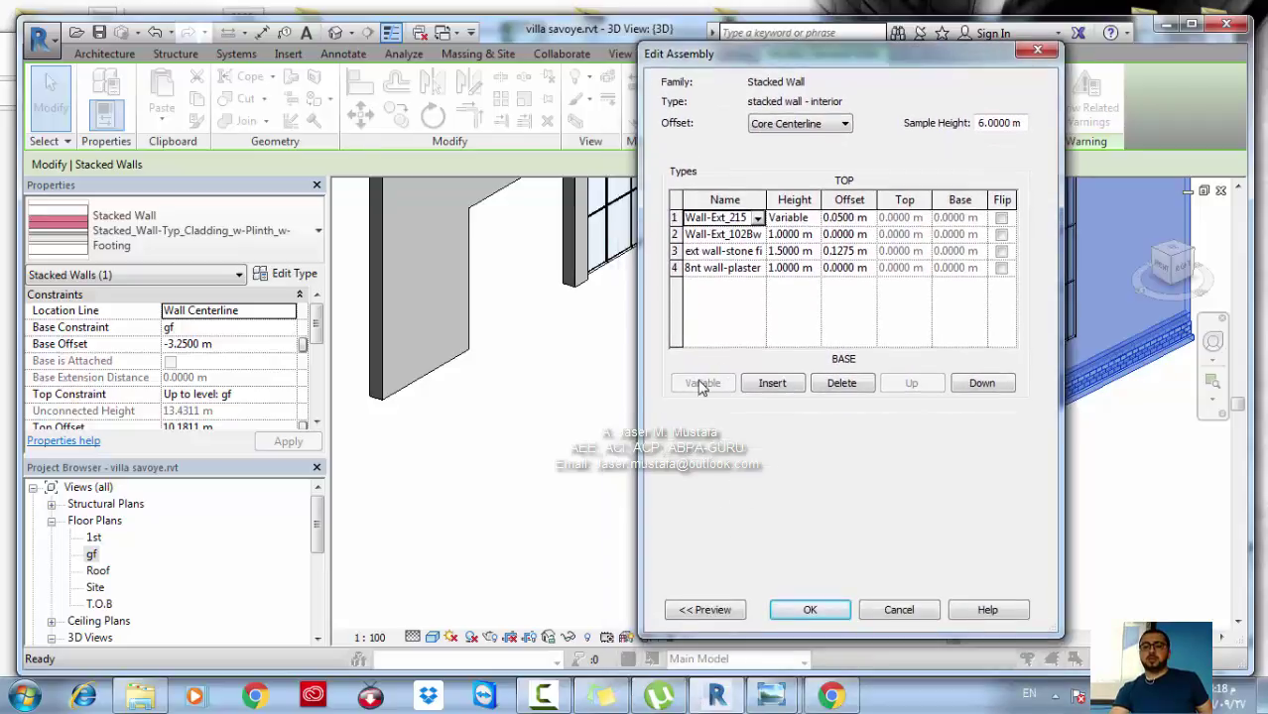
pyautogui.moveTo(644, 378); pyautogui.dragTo(583, 378)
pyautogui.click(646, 607)
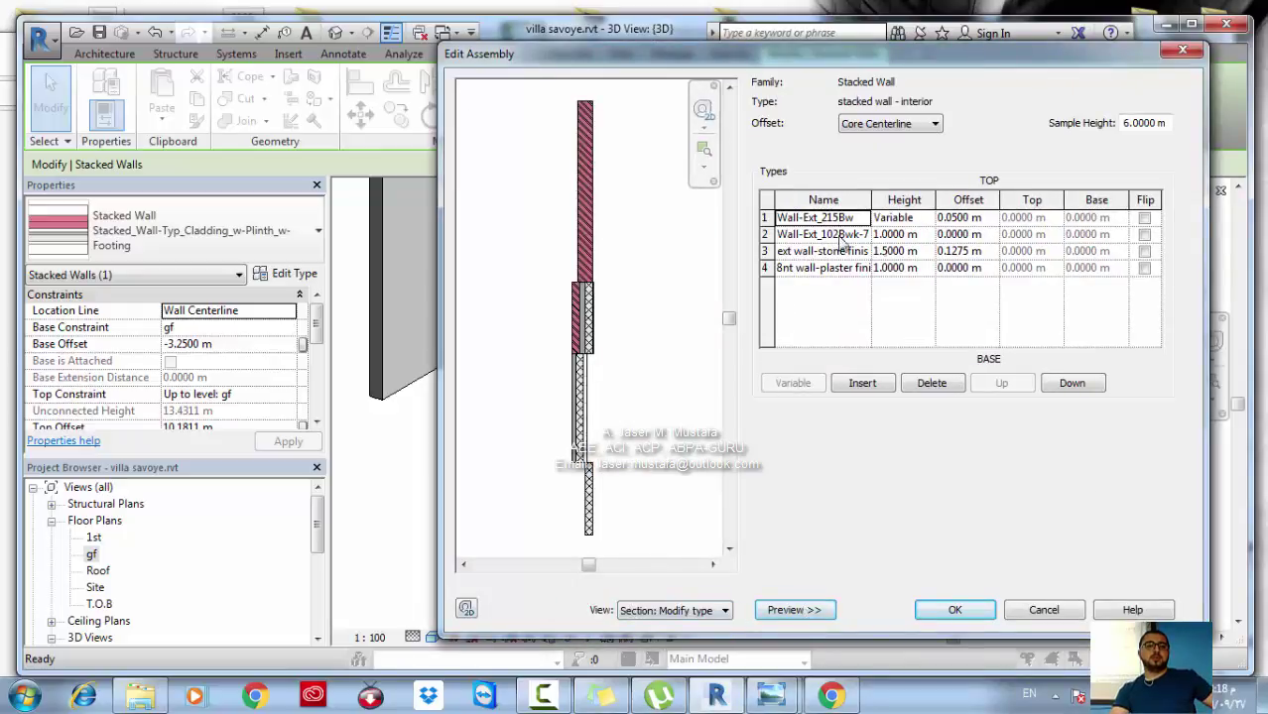
# Set the offsets of the assembly's first and third rows to 0 m
pyautogui.click(984, 218)
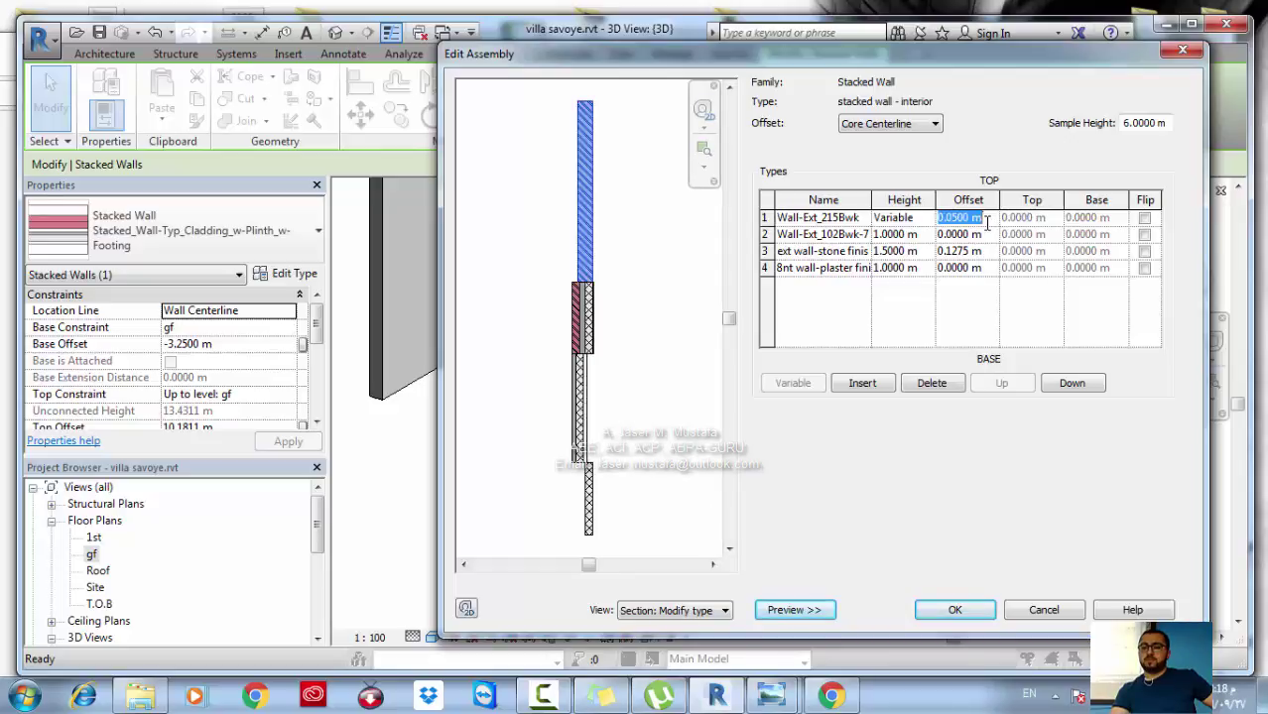
pyautogui.write('0')
pyautogui.press('Tab')
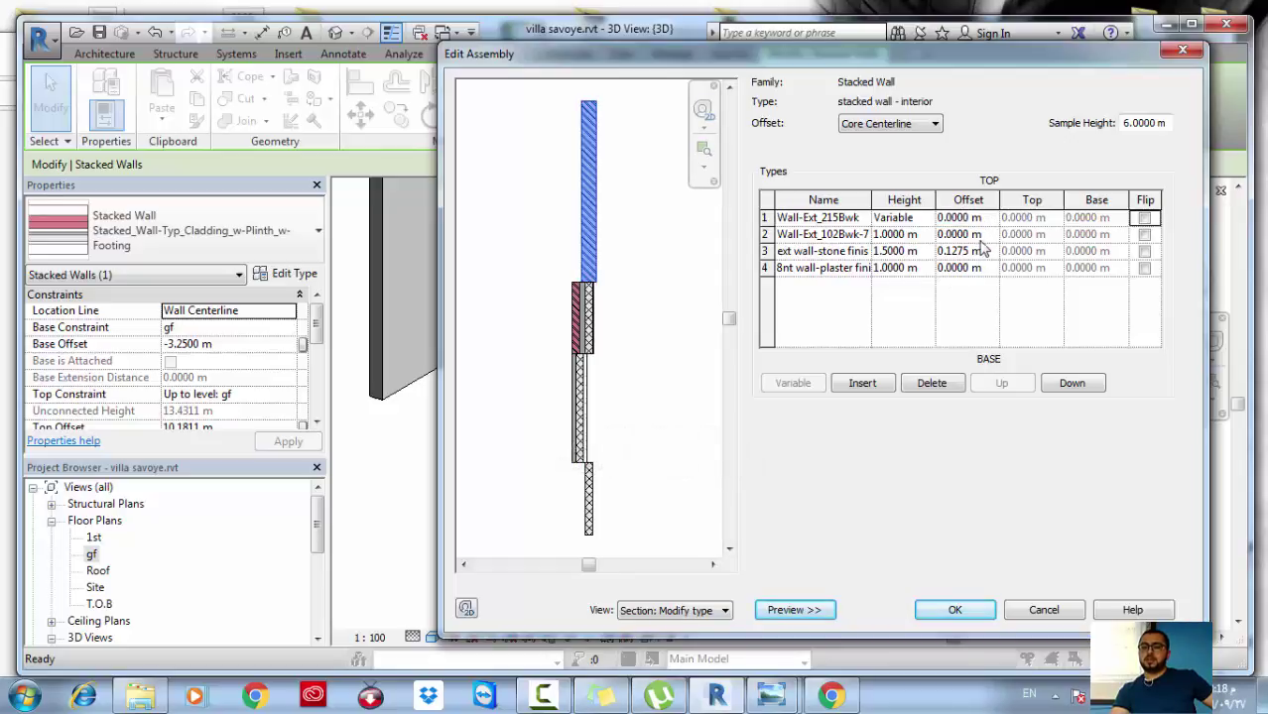
pyautogui.click(979, 250)
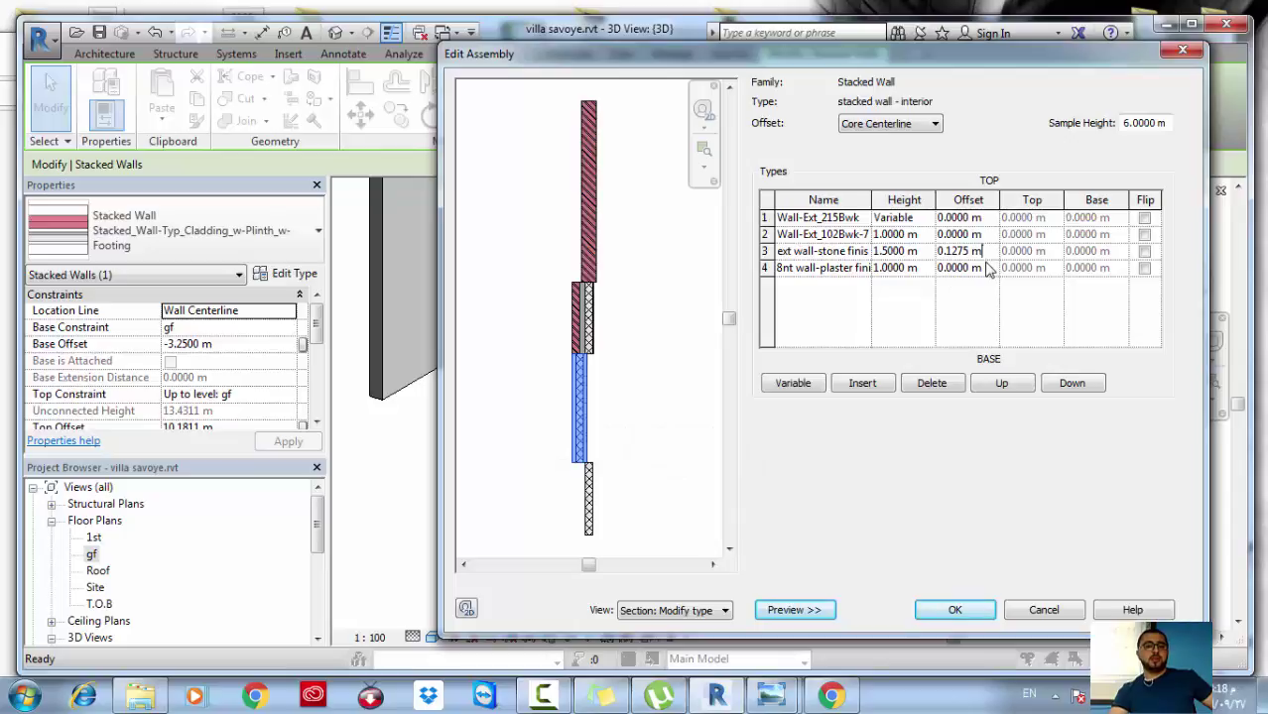
pyautogui.press('BackSpace')
pyautogui.press('BackSpace')
pyautogui.press('BackSpace')
pyautogui.press('Tab')
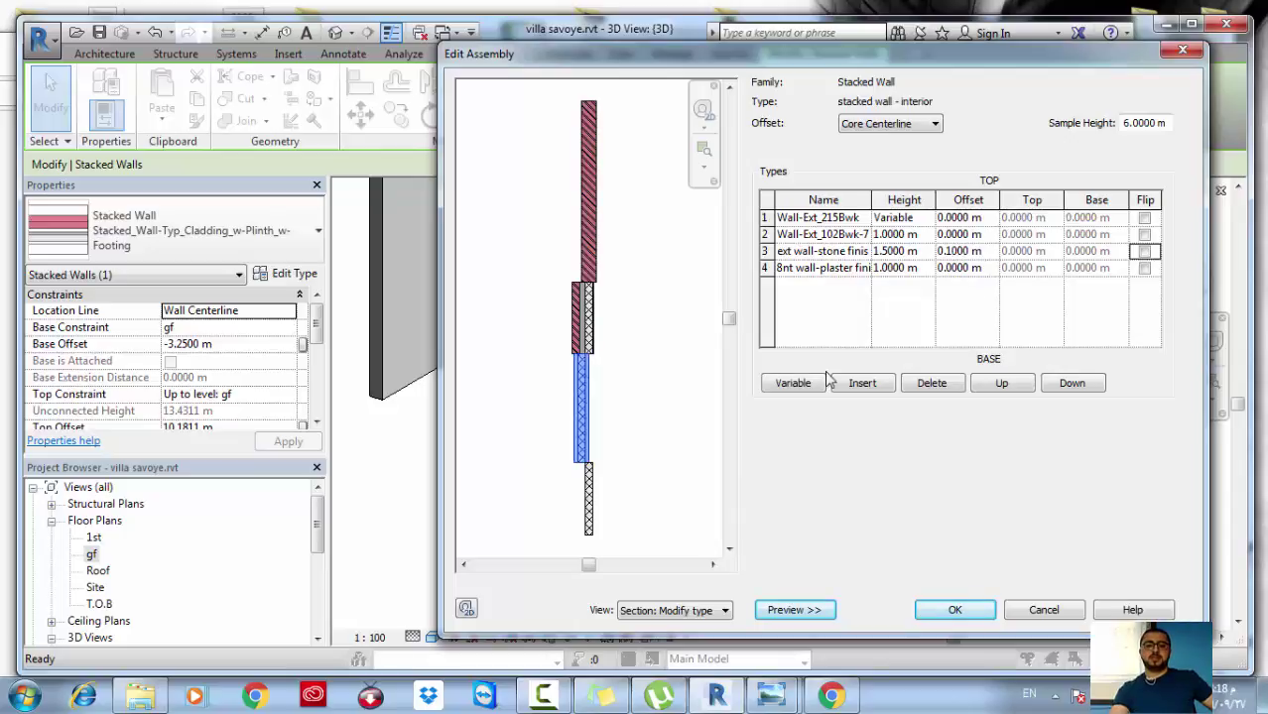
pyautogui.click(982, 251)
pyautogui.write('0')
pyautogui.press('Tab')
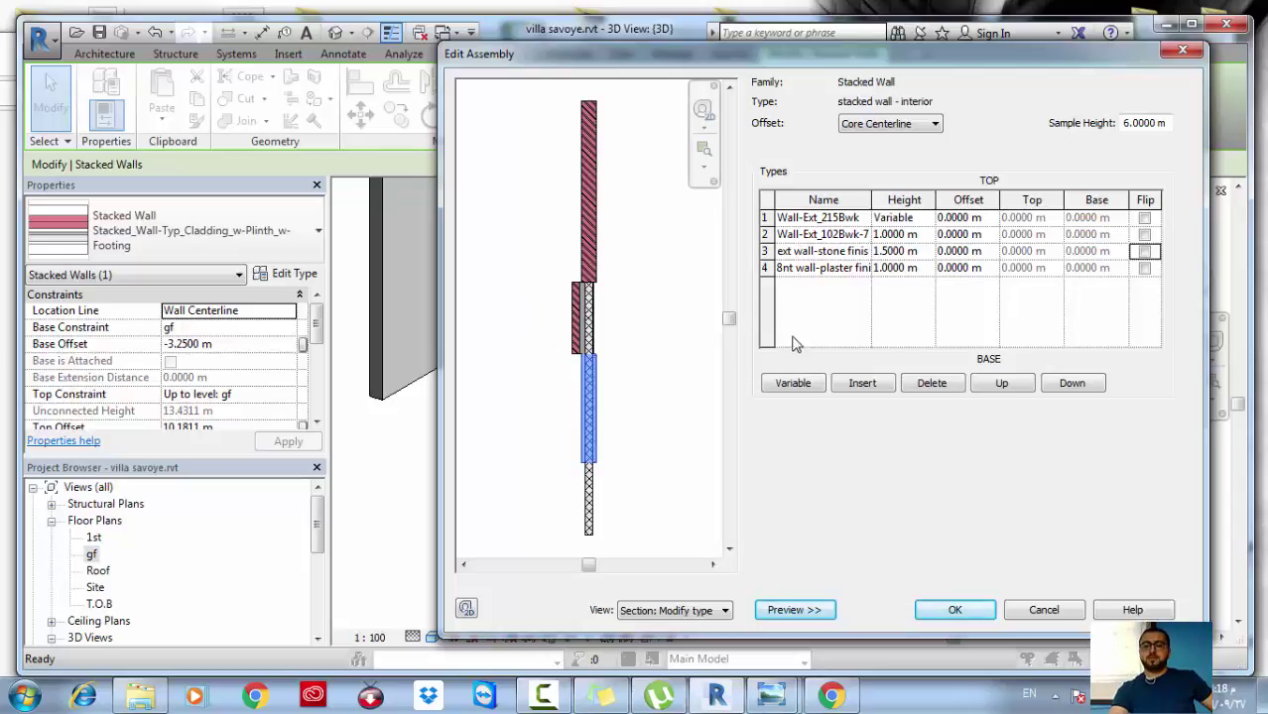
# Change the assembly's bottom row to a Wall-Ext_102Bwk wall type, accepting the sweep warnings
pyautogui.click(867, 272)
pyautogui.click(863, 269)
pyautogui.click(841, 343)
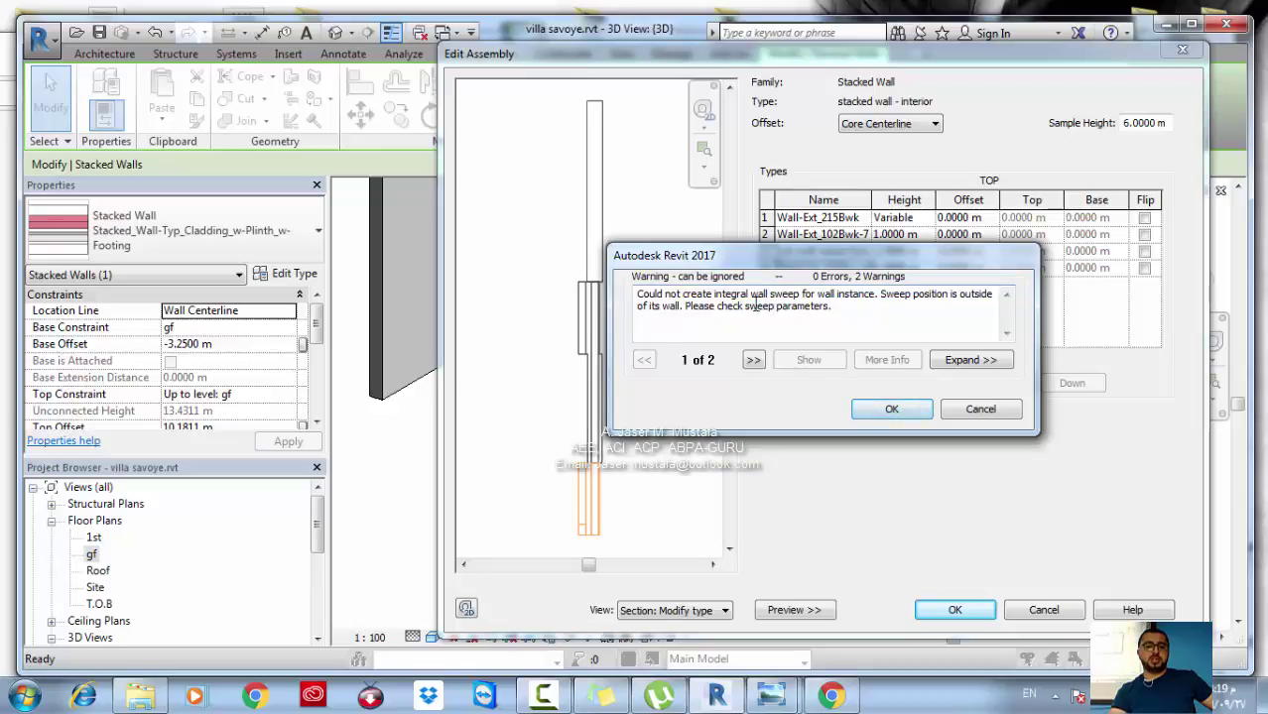
pyautogui.click(891, 409)
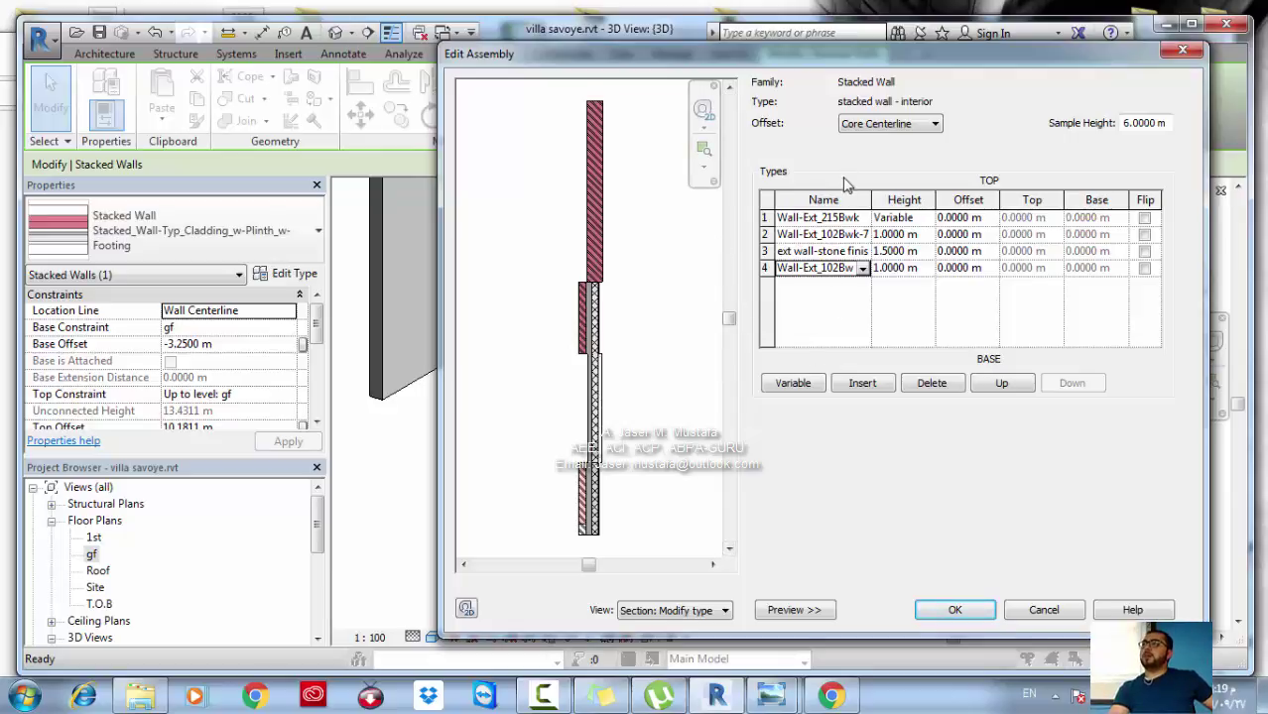
# Apply the edited assembly and type properties to the stacked wall and inspect its layers in 3D
pyautogui.click(955, 610)
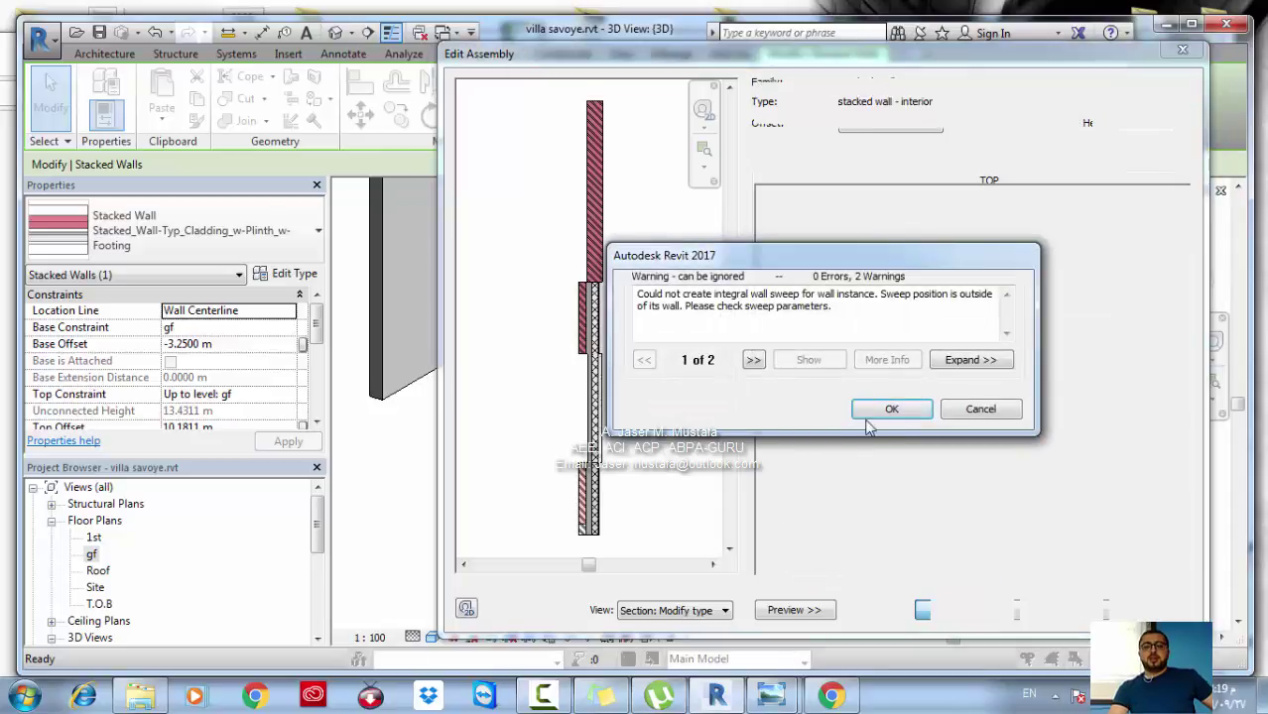
pyautogui.click(892, 410)
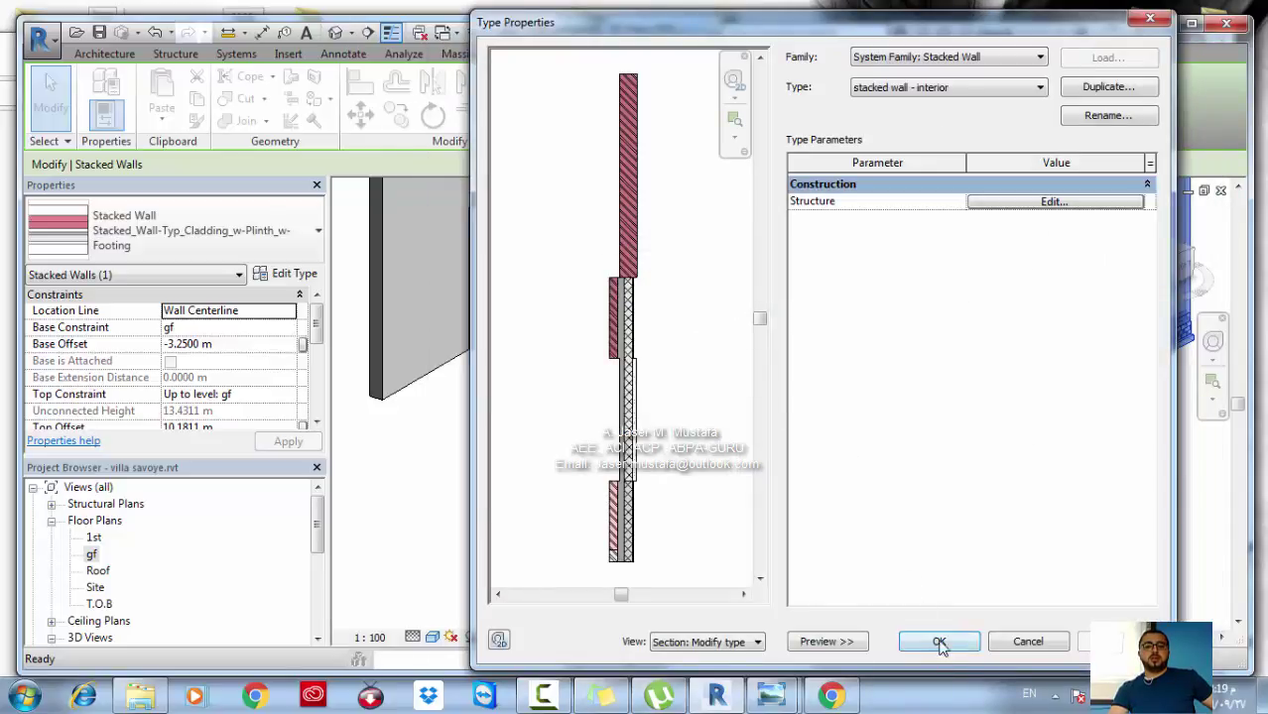
pyautogui.click(941, 636)
pyautogui.click(702, 415)
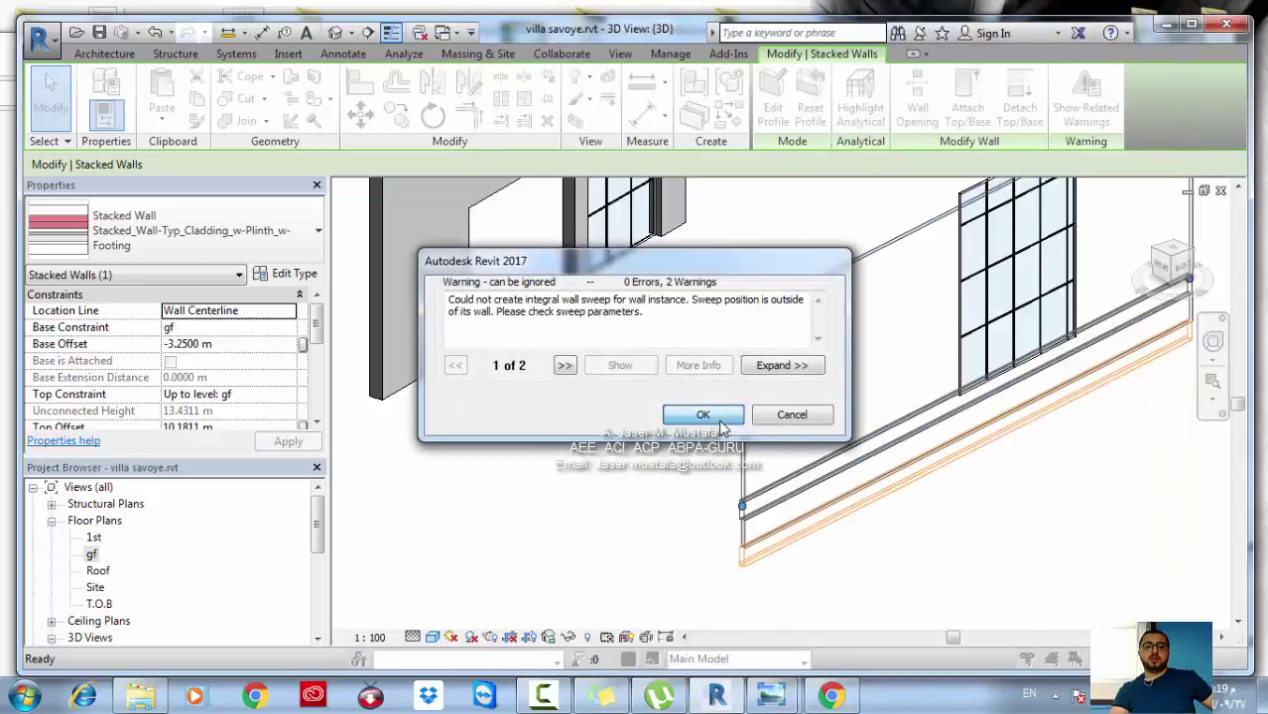
pyautogui.click(652, 503)
pyautogui.scroll(1, 652, 503)
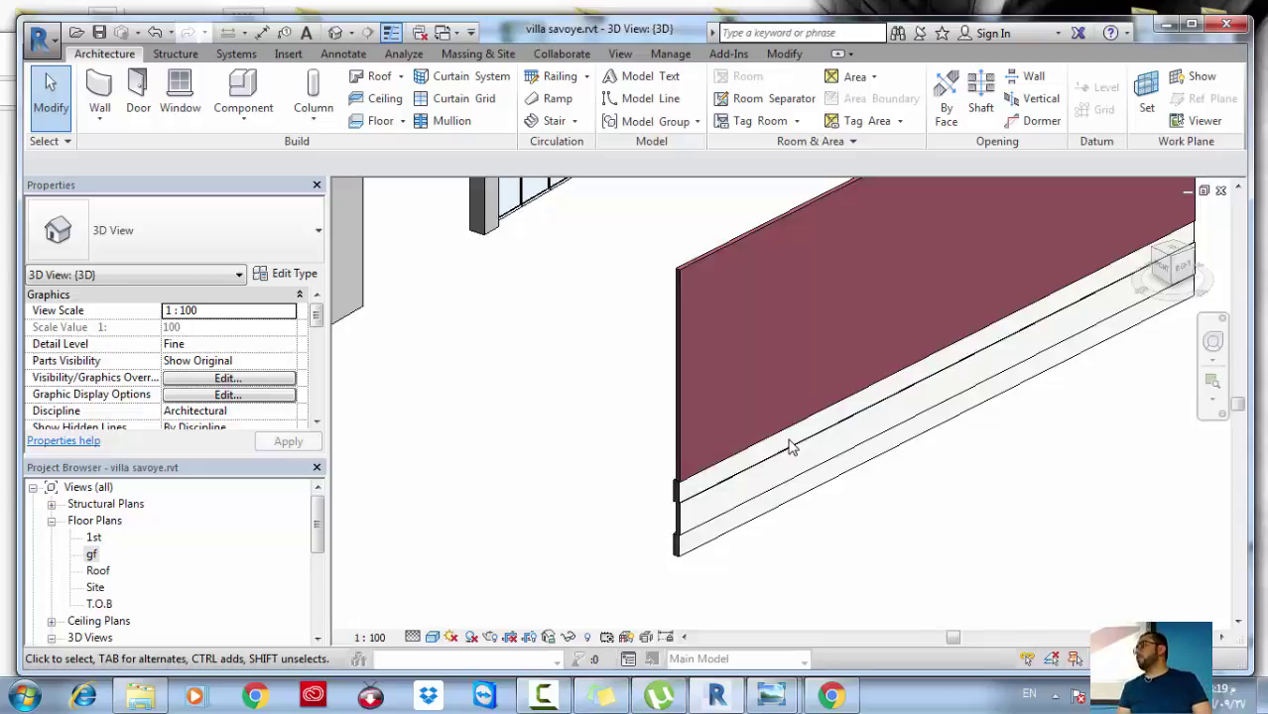
# Delete the curved curtain wall, the grey wall with the opening, the diagonal-grid curtain wall and the red stacked wall
pyautogui.scroll(-8, 676, 444)
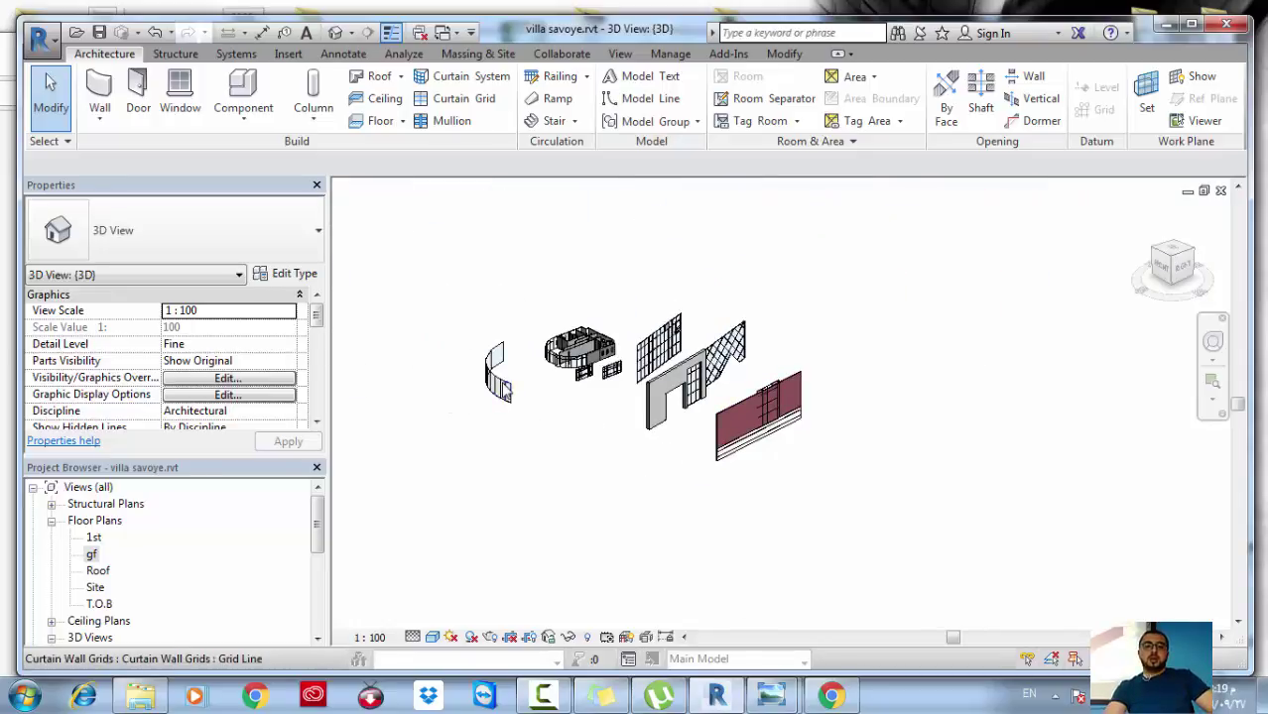
pyautogui.click(502, 385)
pyautogui.press('Delete')
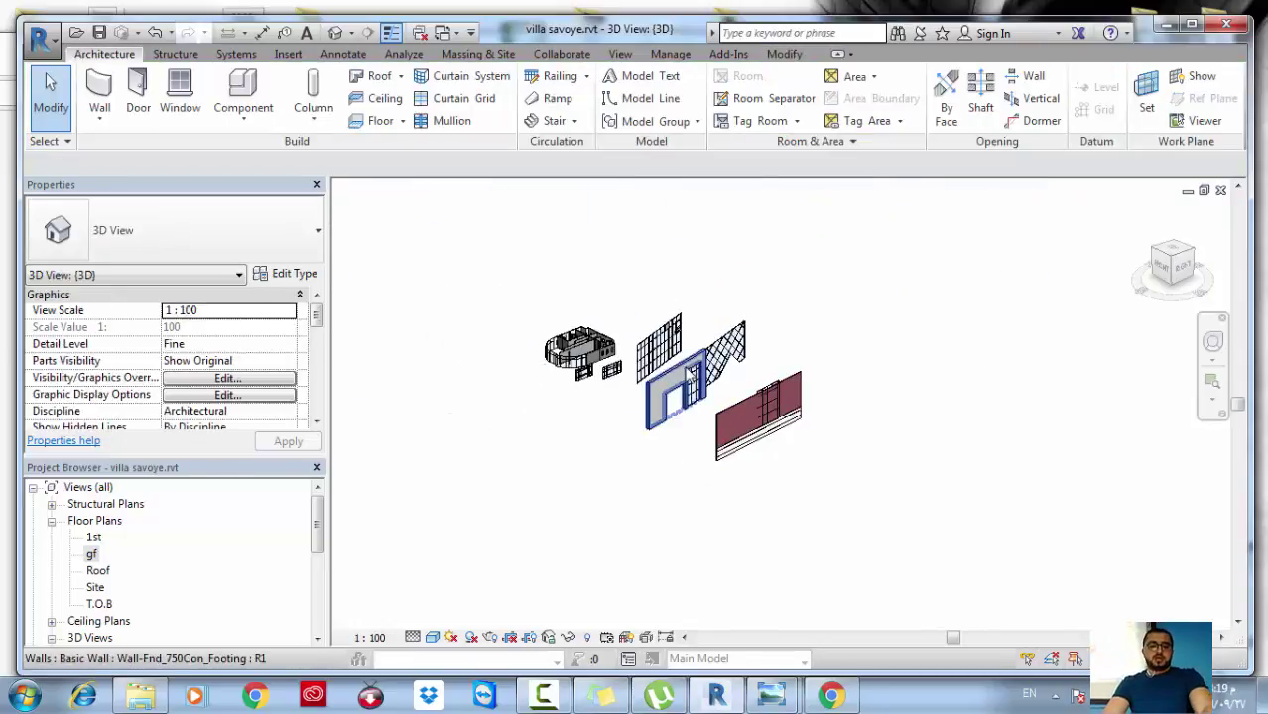
pyautogui.click(689, 387)
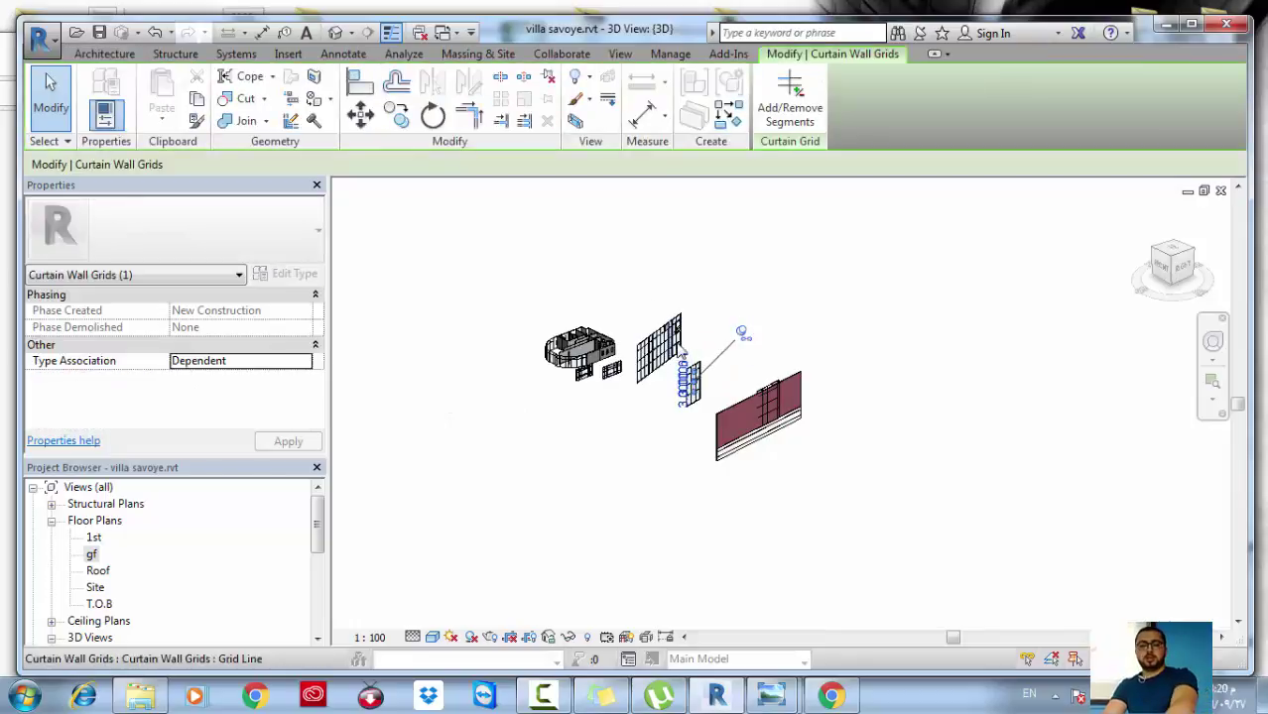
pyautogui.press('Delete')
pyautogui.click(703, 387)
pyautogui.press('Delete')
pyautogui.click(737, 403)
pyautogui.press('Delete')
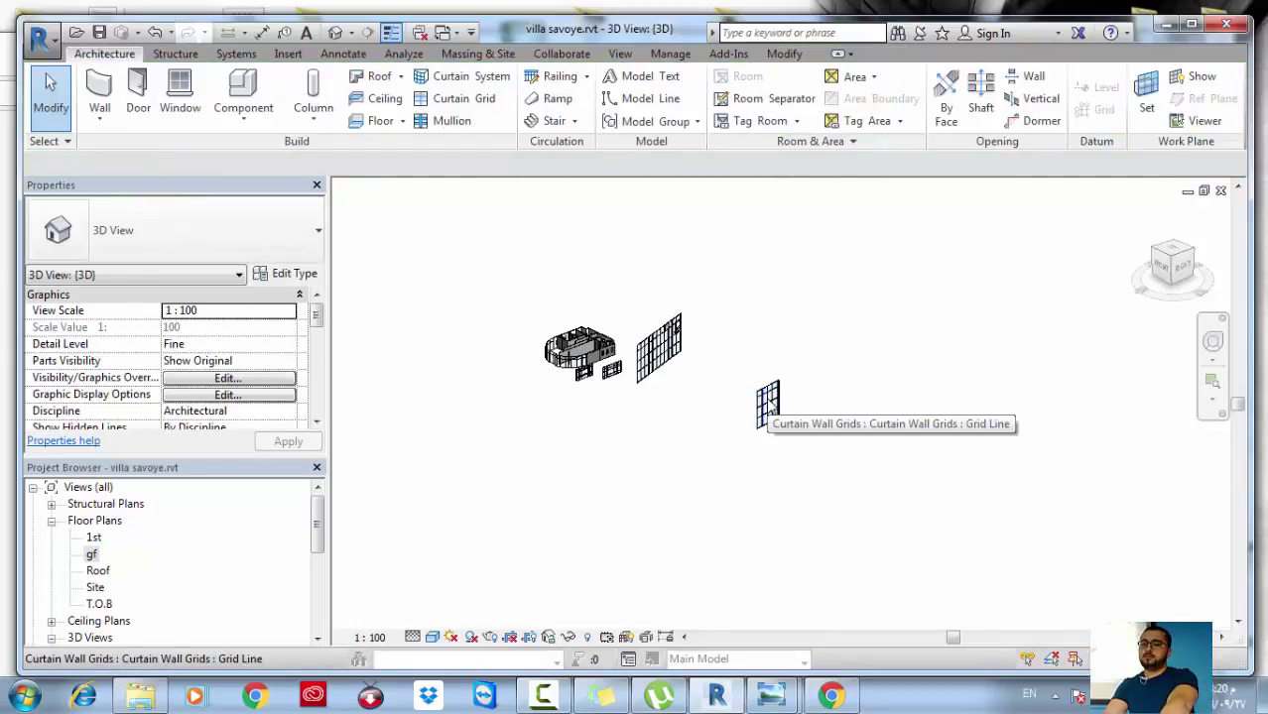
# Delete the leftover V 2.00 m * H 3.00m curtain wall and the large rectangular curtain wall
pyautogui.scroll(3, 769, 400)
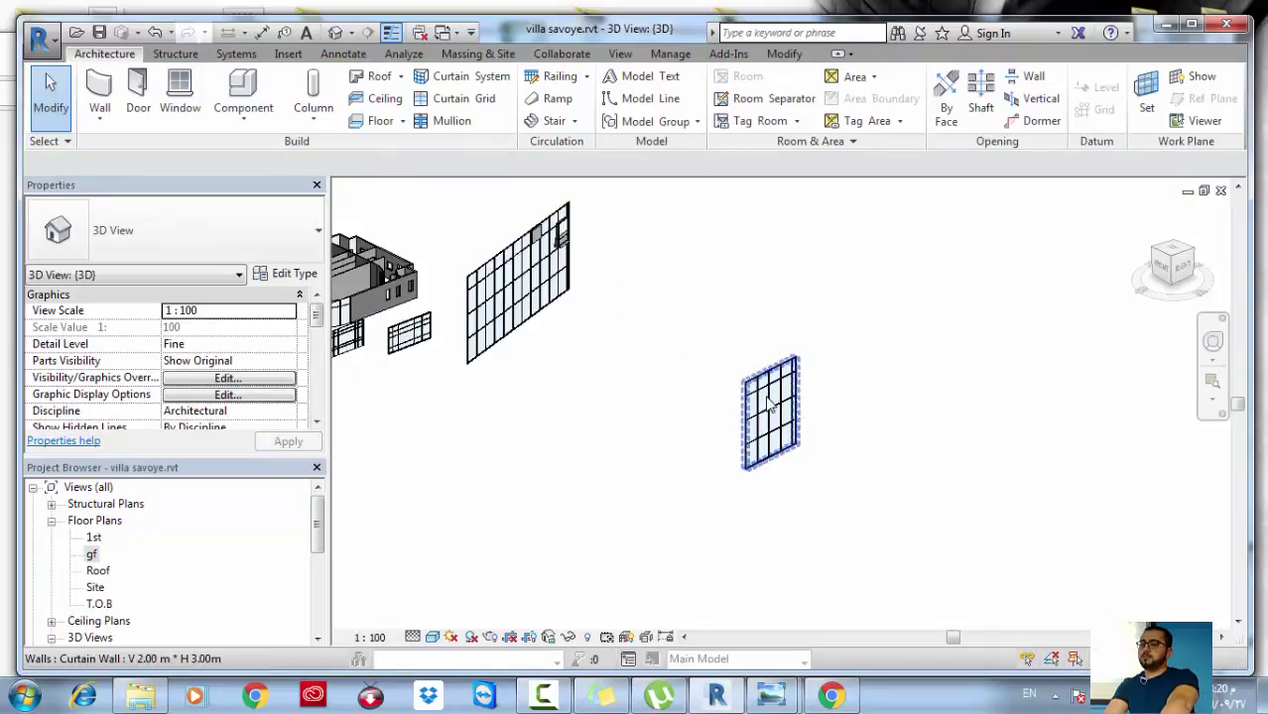
pyautogui.click(768, 401)
pyautogui.press('Delete')
pyautogui.click(544, 288)
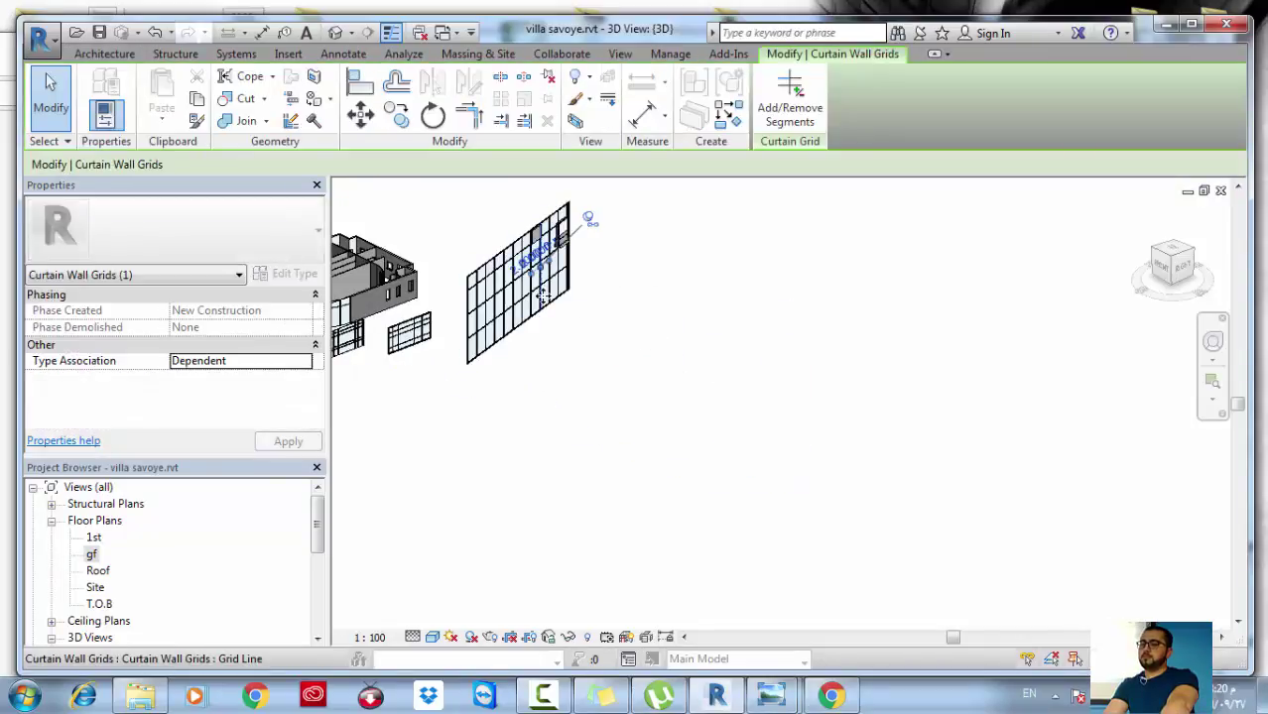
pyautogui.click(543, 296)
pyautogui.press('Delete')
# Delete the two small curtain walls standing in front of the villa
pyautogui.scroll(-2, 612, 337)
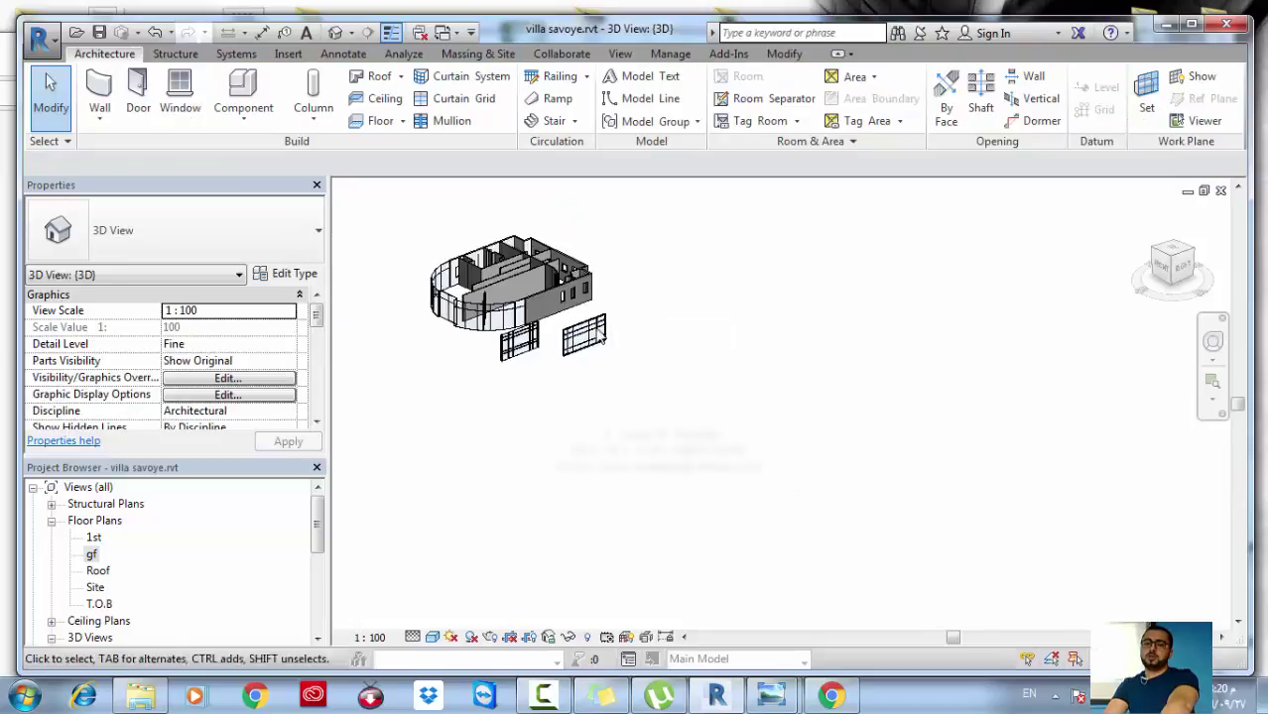
pyautogui.scroll(3, 612, 338)
pyautogui.click(501, 343)
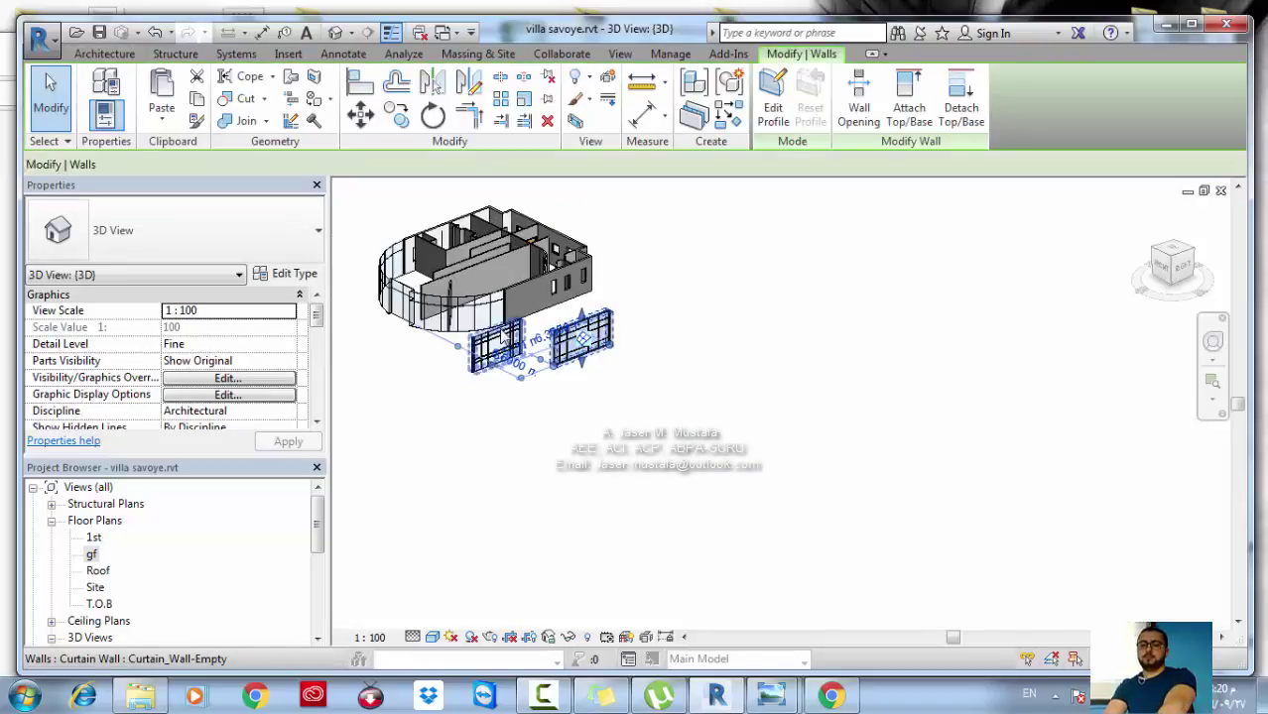
pyautogui.press('Delete')
pyautogui.click(576, 334)
pyautogui.press('Delete')
# Open the gf floor plan at the straight exterior wall that meets the curved storefront
pyautogui.scroll(4, 565, 310)
pyautogui.scroll(3, 566, 311)
pyautogui.moveTo(567, 311); pyautogui.dragTo(625, 357, button='middle')
pyautogui.doubleClick(94, 555)
pyautogui.moveTo(785, 399); pyautogui.dragTo(774, 443, button='middle')
pyautogui.scroll(-3, 774, 442)
pyautogui.scroll(5, 887, 397)
pyautogui.moveTo(908, 425); pyautogui.dragTo(869, 384, button='middle')
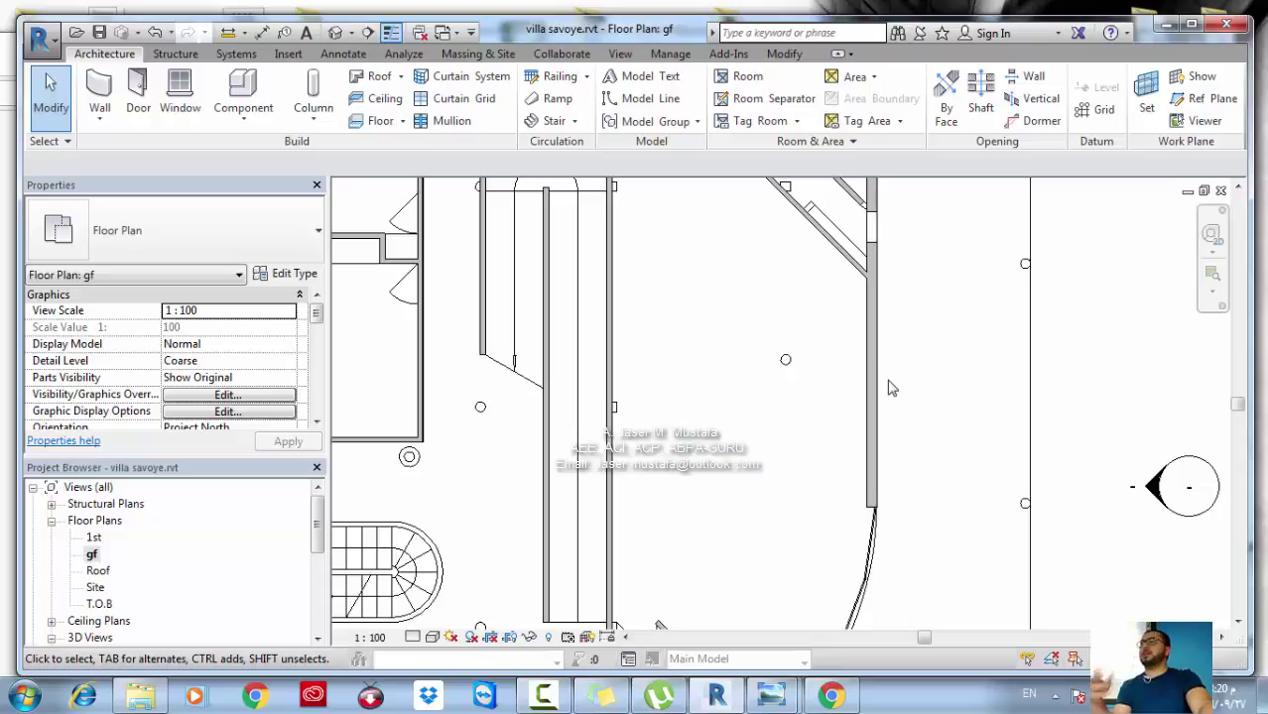
pyautogui.moveTo(830, 373); pyautogui.dragTo(801, 383, button='middle')
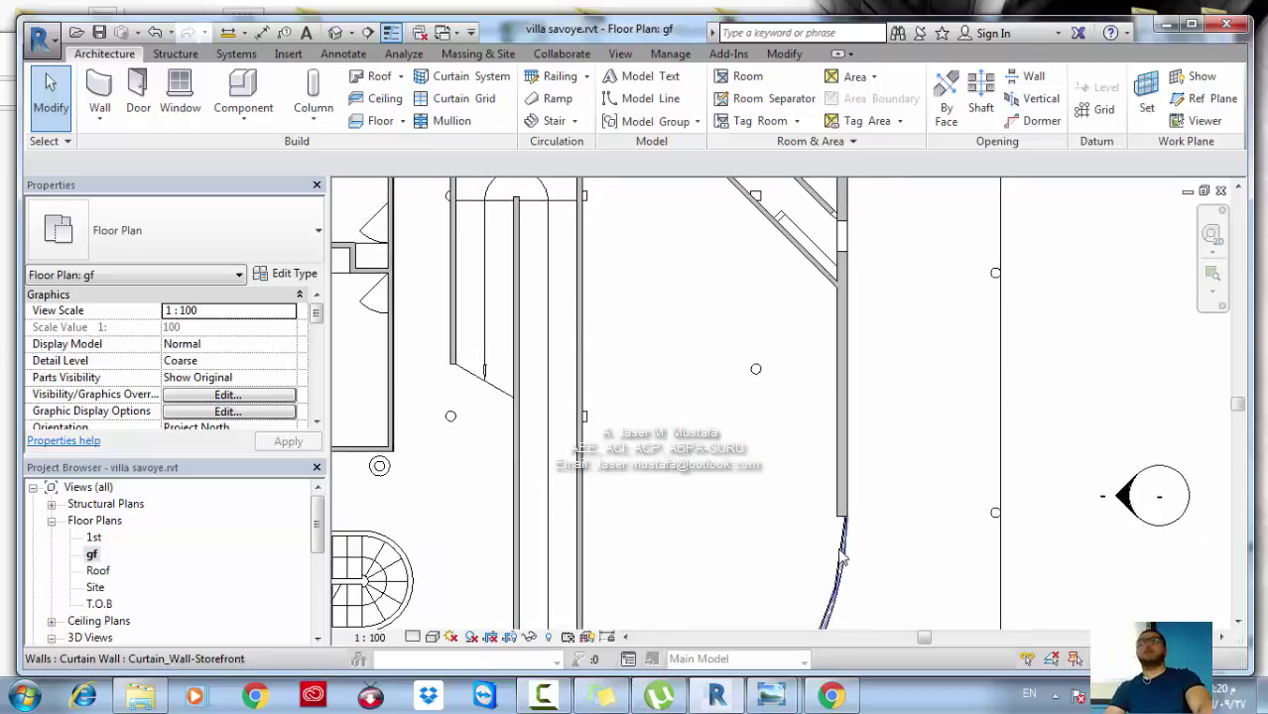
# Start a new wall based on the exterior stone wall and switch its type to curtain wall V 2.00 m * H 3.00m
pyautogui.click(838, 469)
pyautogui.press('c')
pyautogui.press('s')
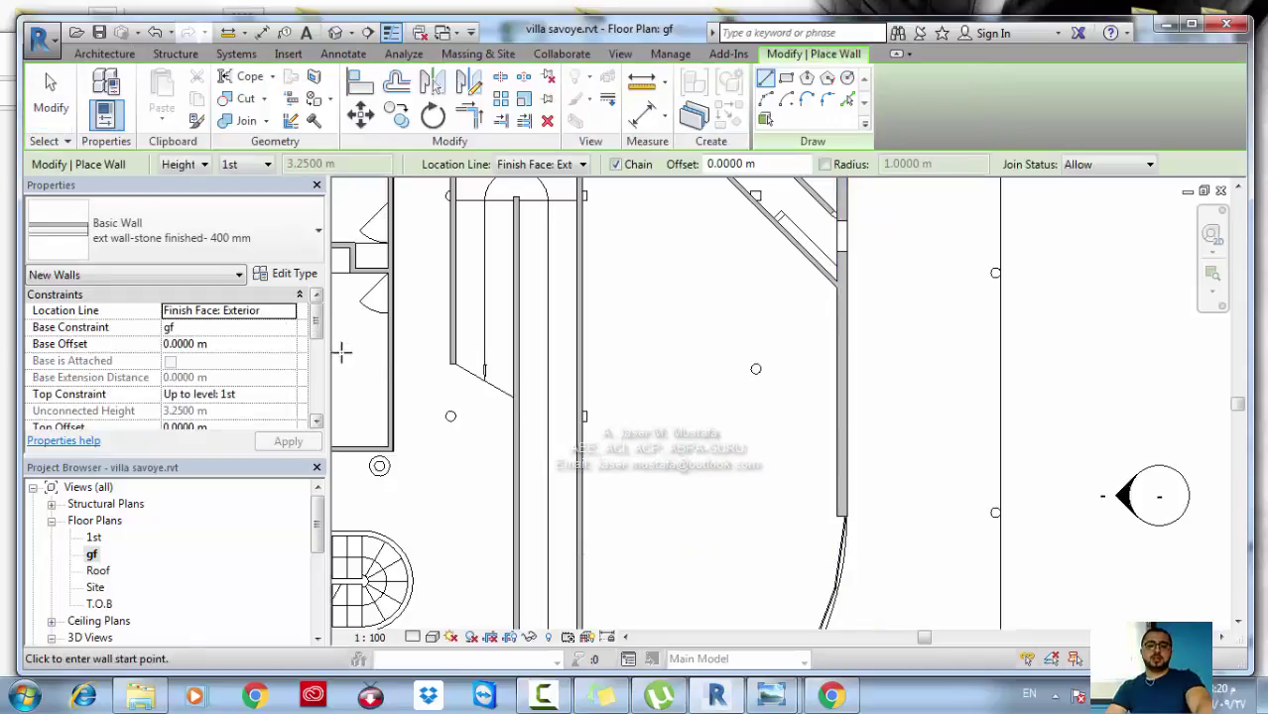
pyautogui.click(170, 238)
pyautogui.scroll(-3, 171, 382)
pyautogui.scroll(-5, 171, 382)
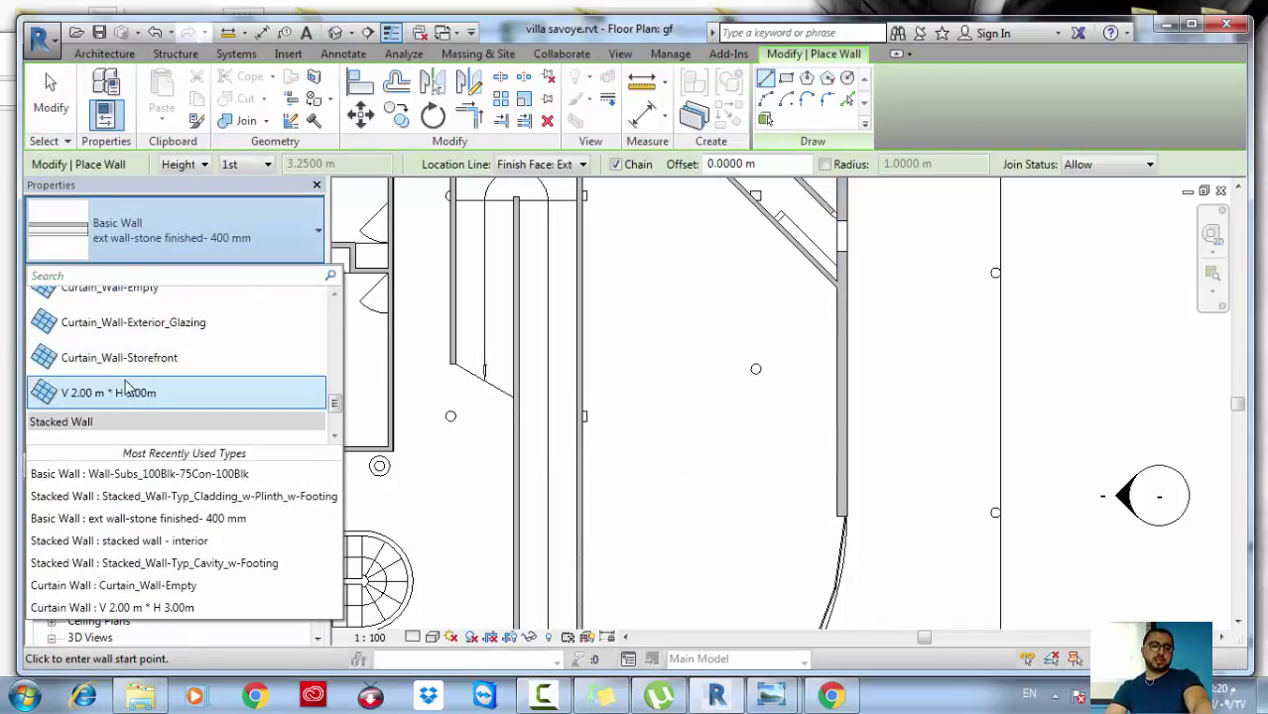
pyautogui.click(129, 392)
# Enable Automatically Embed in the type properties of the V 2.00 m * H 3.00m curtain wall
pyautogui.click(274, 275)
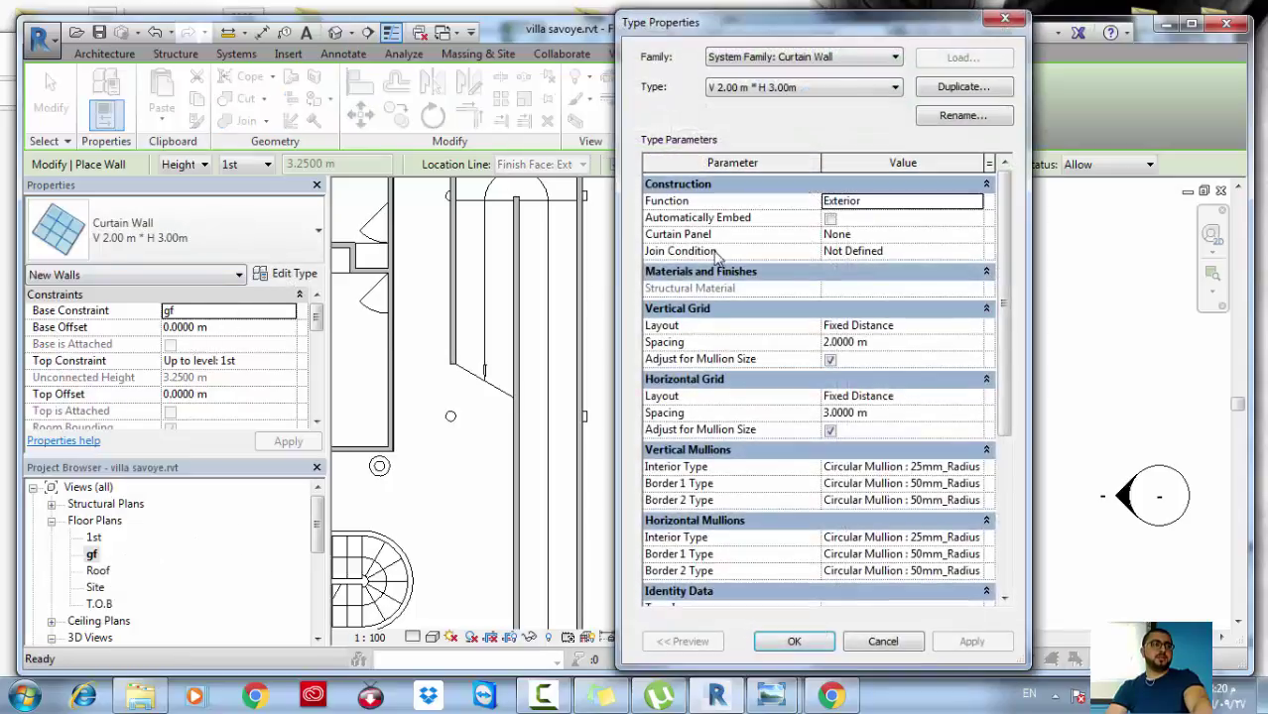
pyautogui.click(829, 218)
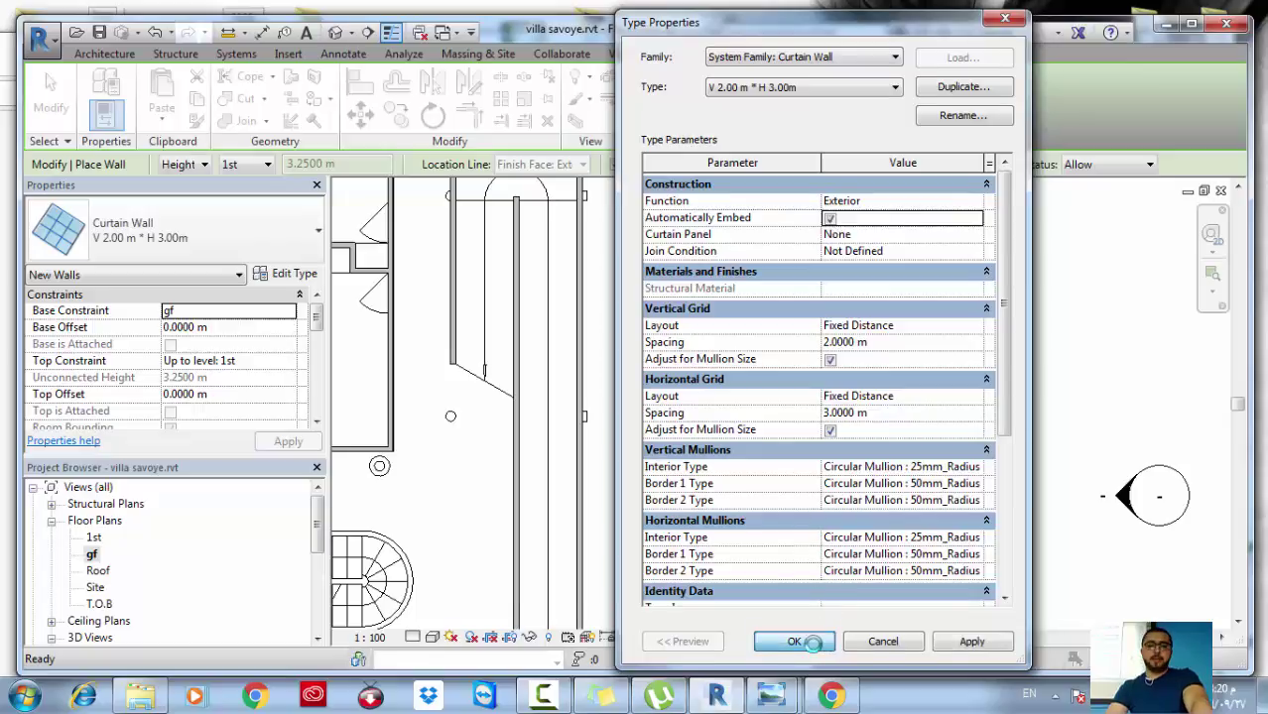
pyautogui.click(809, 642)
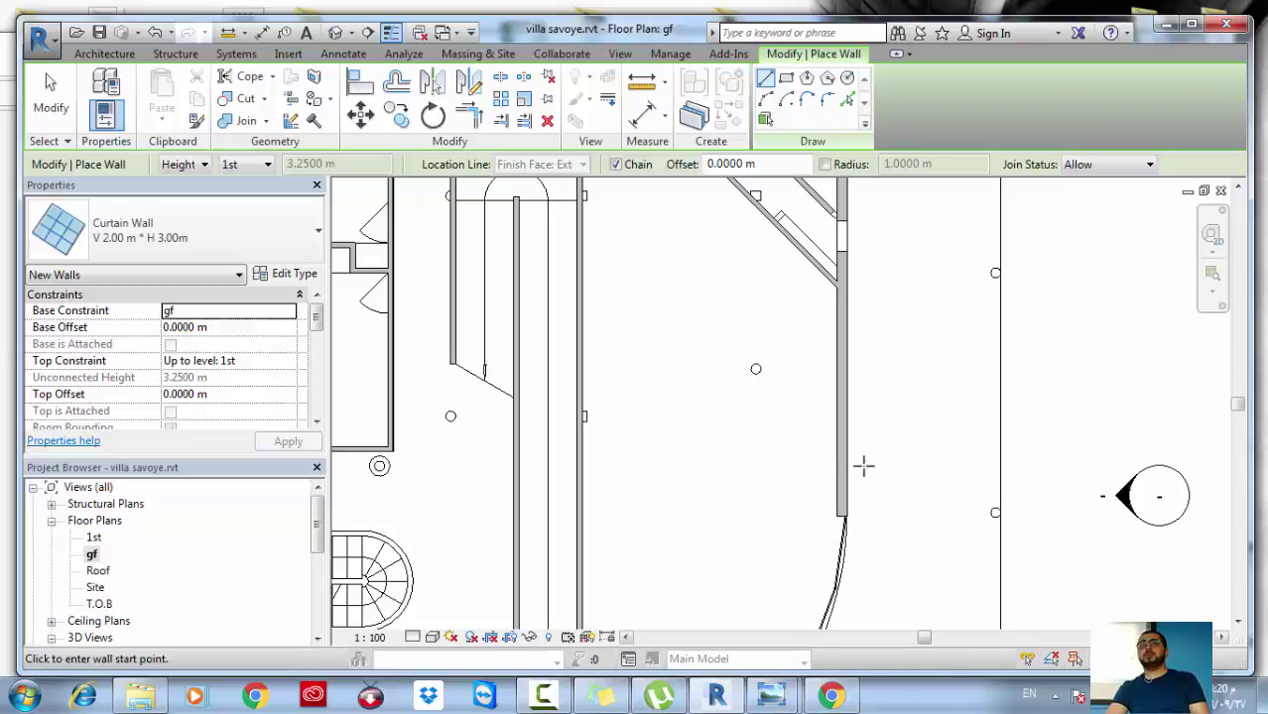
# Draw a curtain wall segment about 1.8 m long, parallel to and just outside the exterior stone wall
pyautogui.moveTo(869, 482); pyautogui.dragTo(814, 387, button='middle')
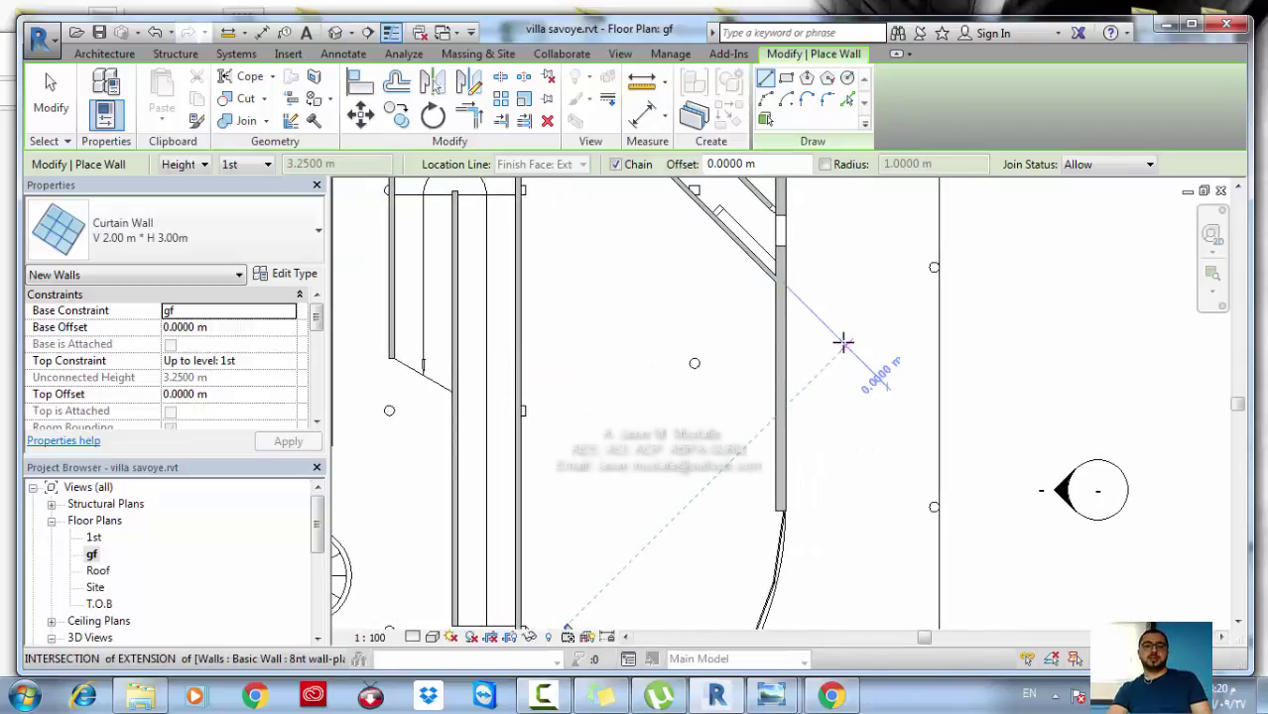
pyautogui.click(835, 357)
pyautogui.write('1.8000')
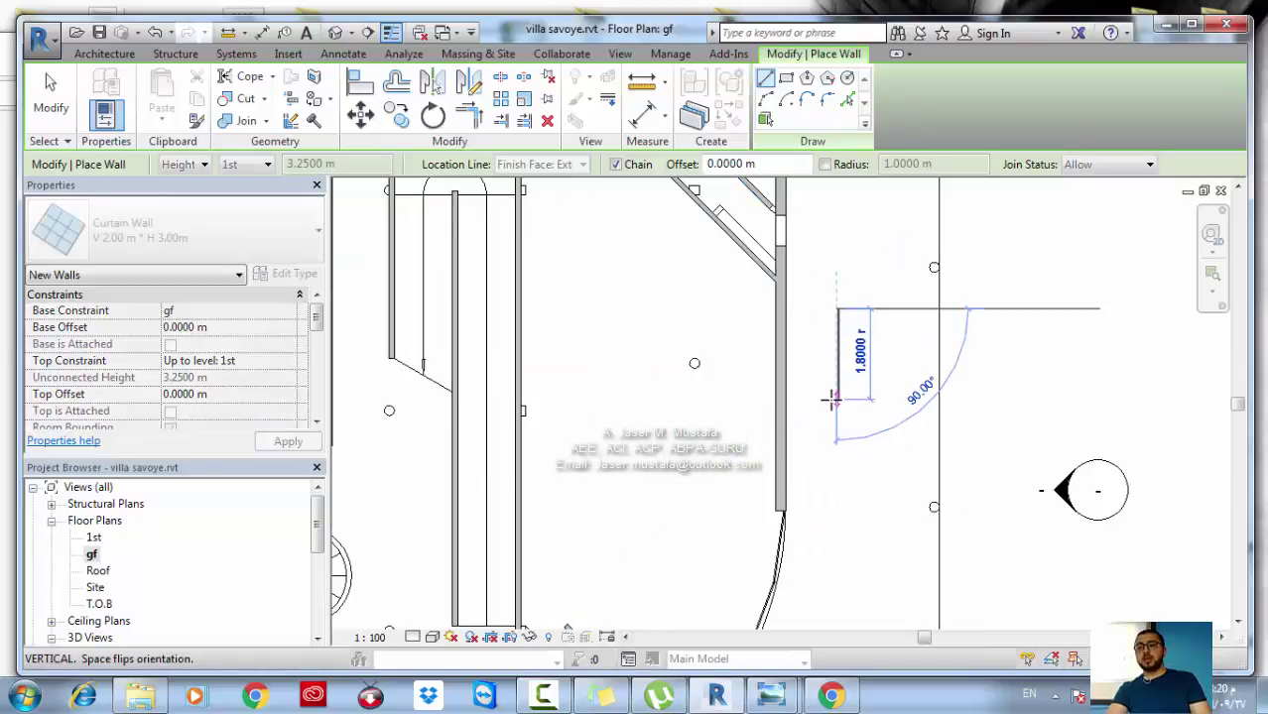
pyautogui.press('Return')
pyautogui.press('Escape')
pyautogui.press('Escape')
# Align the separate curtain wall segment to the centerline of the exterior stone wall so it embeds there
pyautogui.press('a')
pyautogui.press('l')
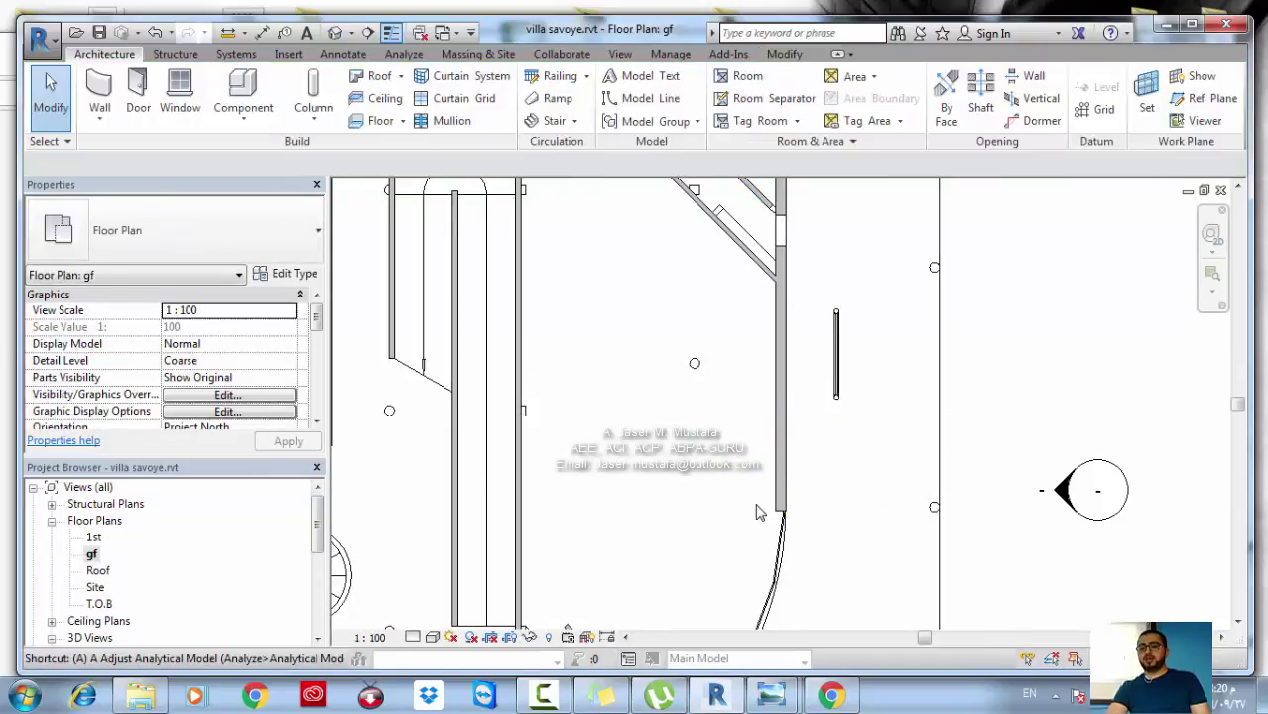
pyautogui.scroll(2, 778, 408)
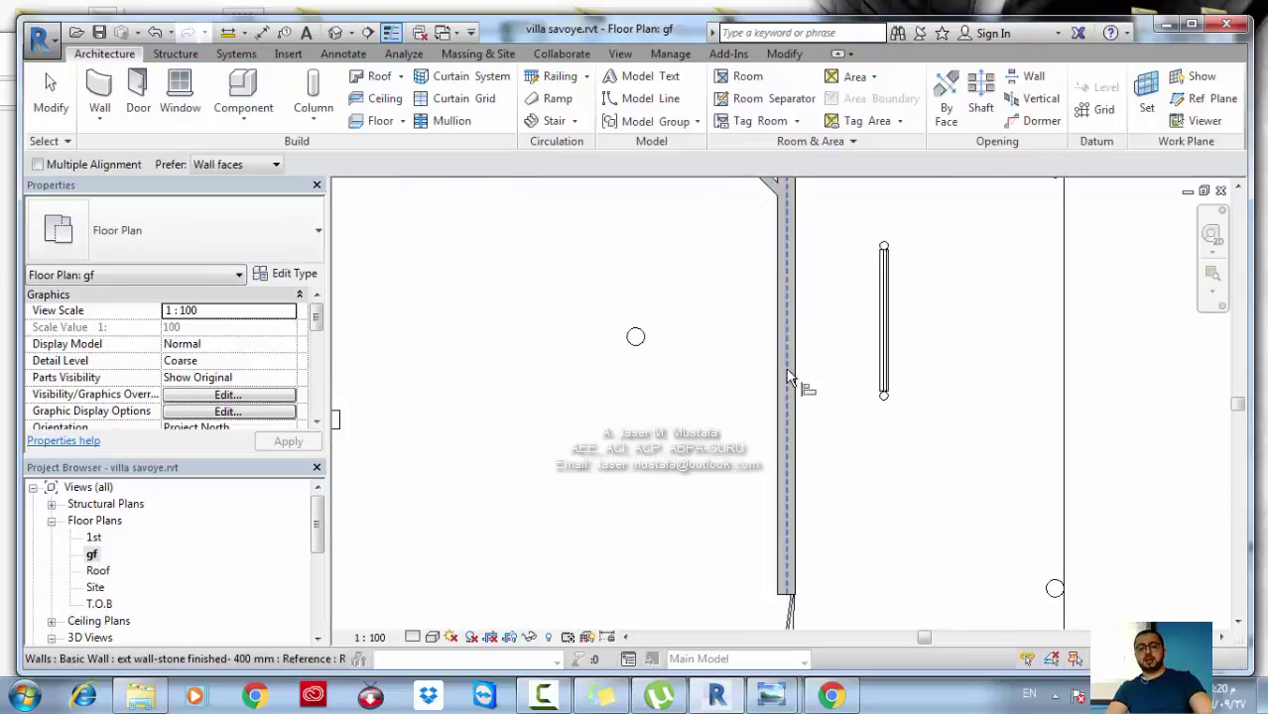
pyautogui.click(789, 378)
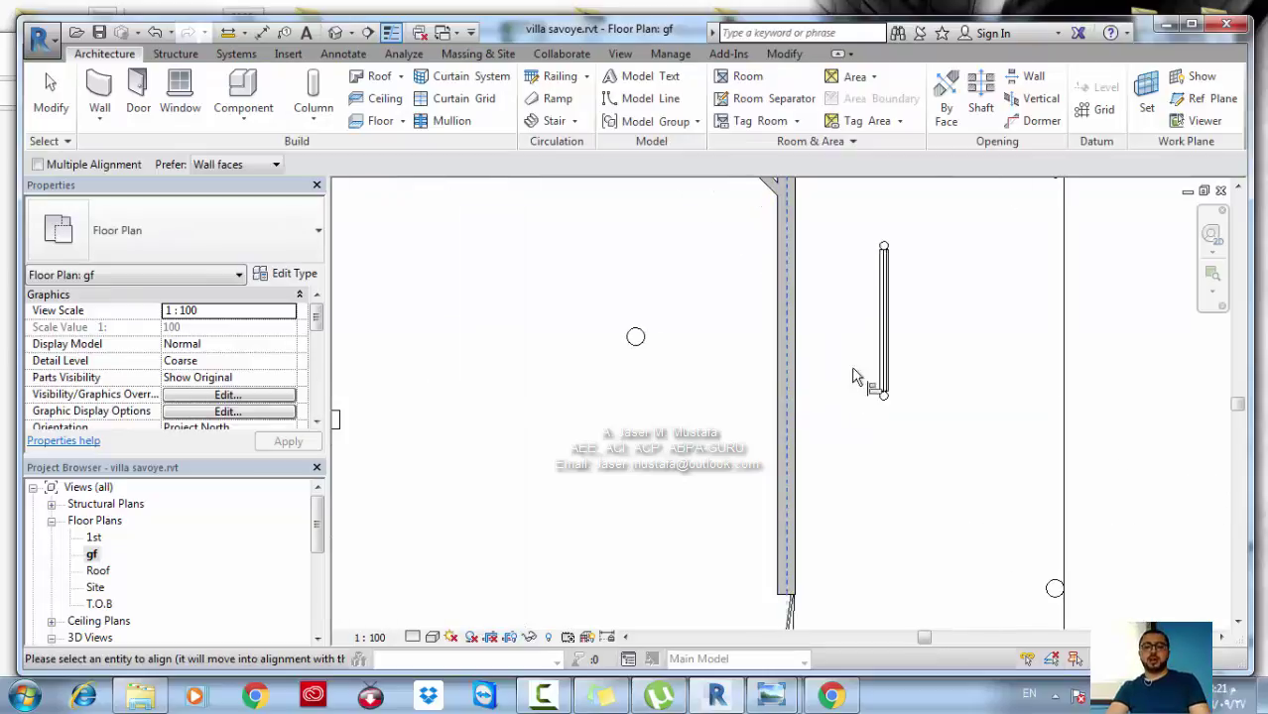
pyautogui.click(886, 327)
pyautogui.keyDown('ctrl'); pyautogui.scroll(1, 823, 466); pyautogui.keyUp('ctrl')
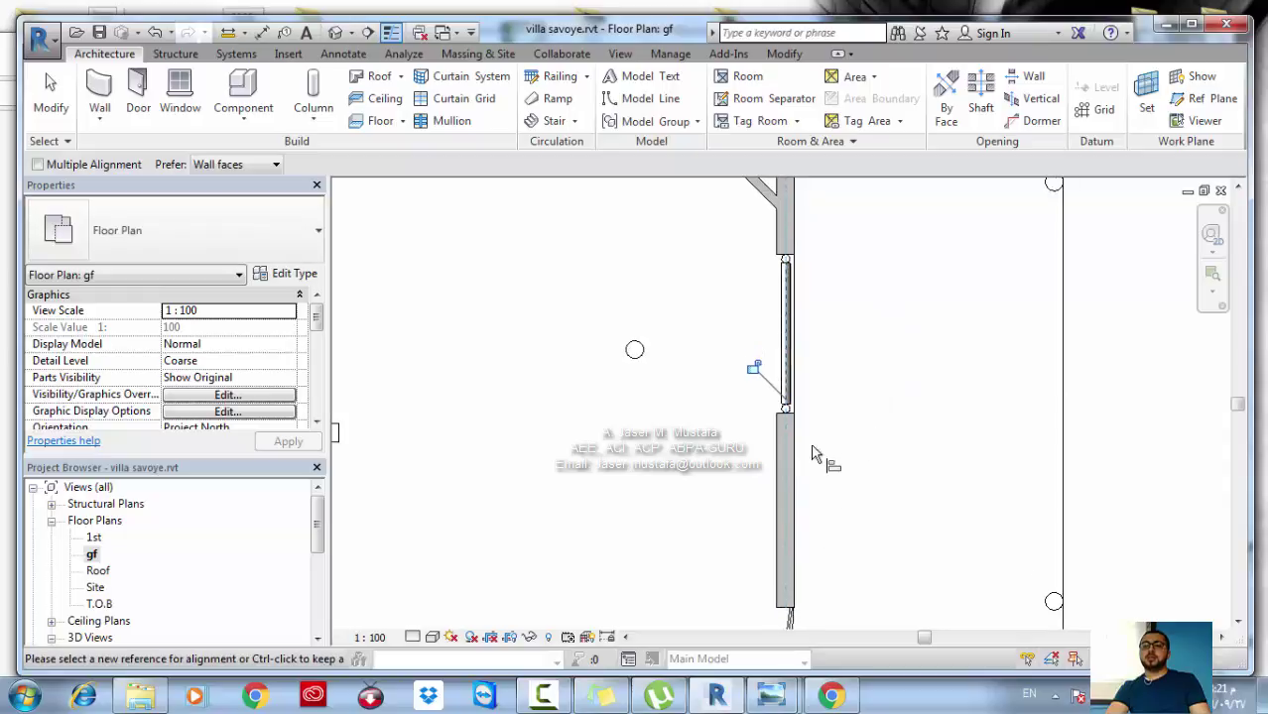
pyautogui.press('Escape')
pyautogui.press('Escape')
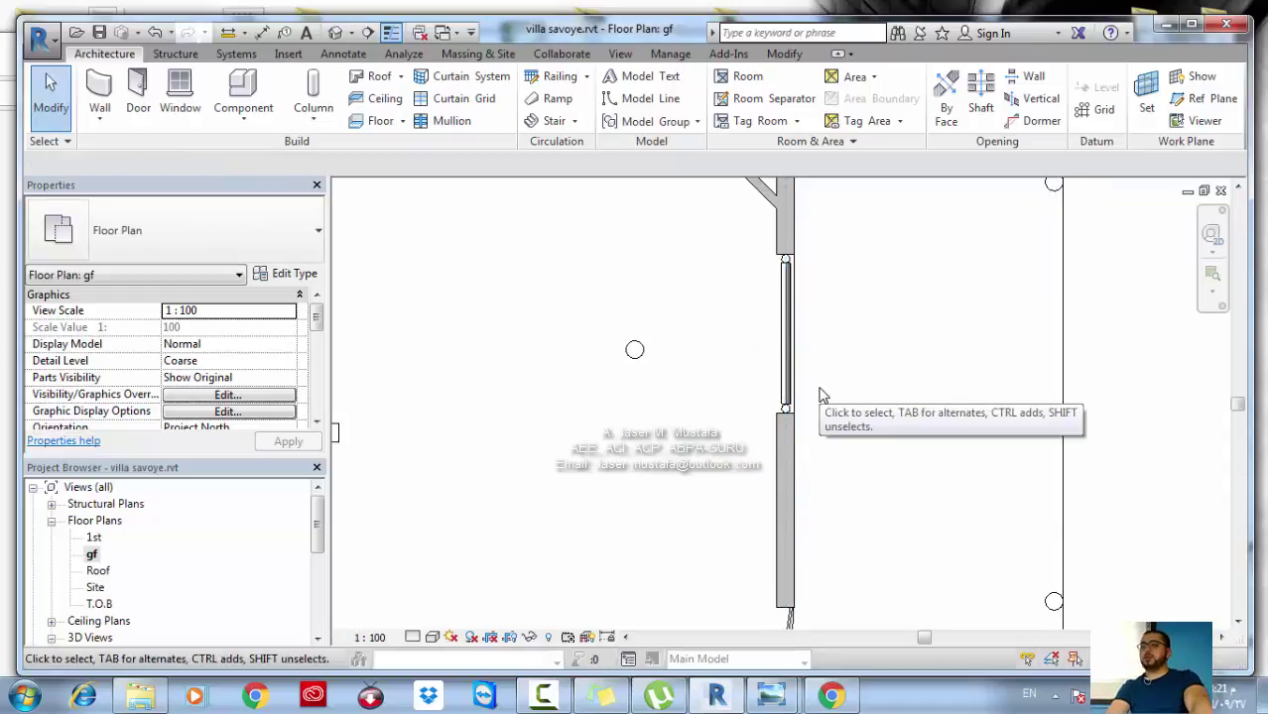
# In the 3D view, lower the top of the embedded curtain wall to a top offset of about -1 m
pyautogui.click(337, 33)
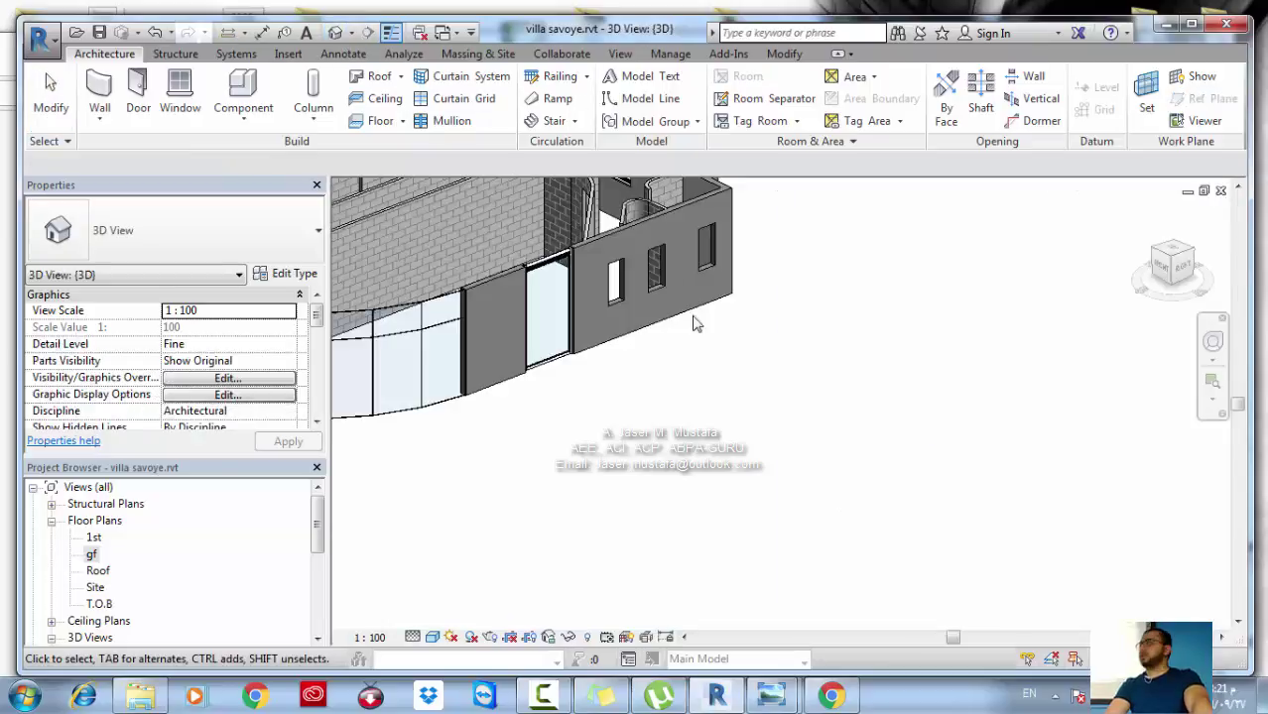
pyautogui.scroll(3, 683, 307)
pyautogui.click(602, 298)
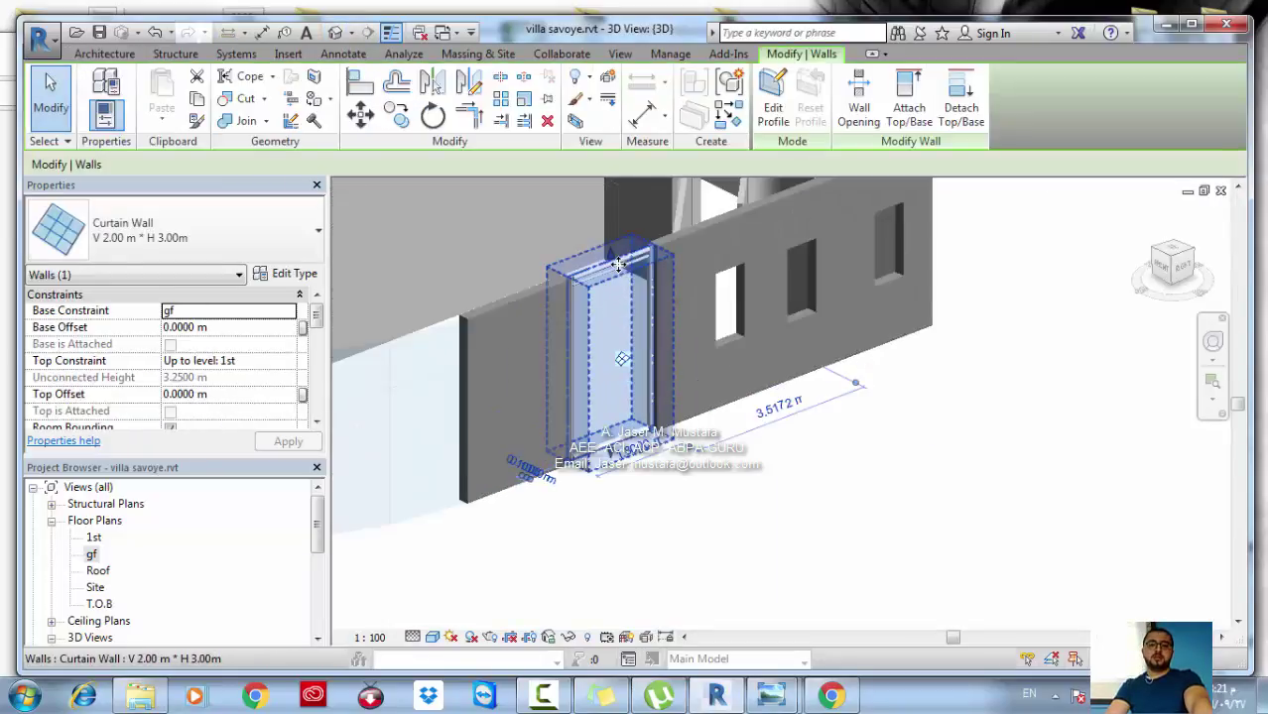
pyautogui.moveTo(617, 263); pyautogui.dragTo(611, 319)
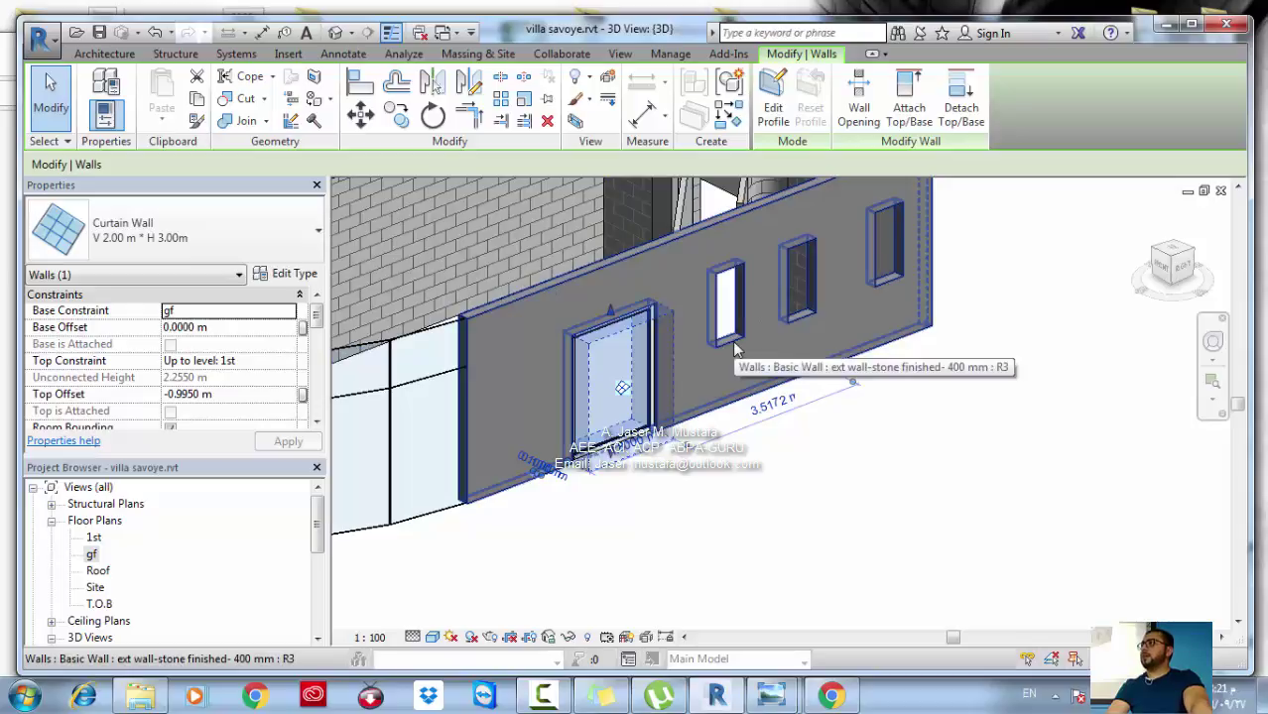
pyautogui.moveTo(739, 355); pyautogui.dragTo(728, 355, button='middle')
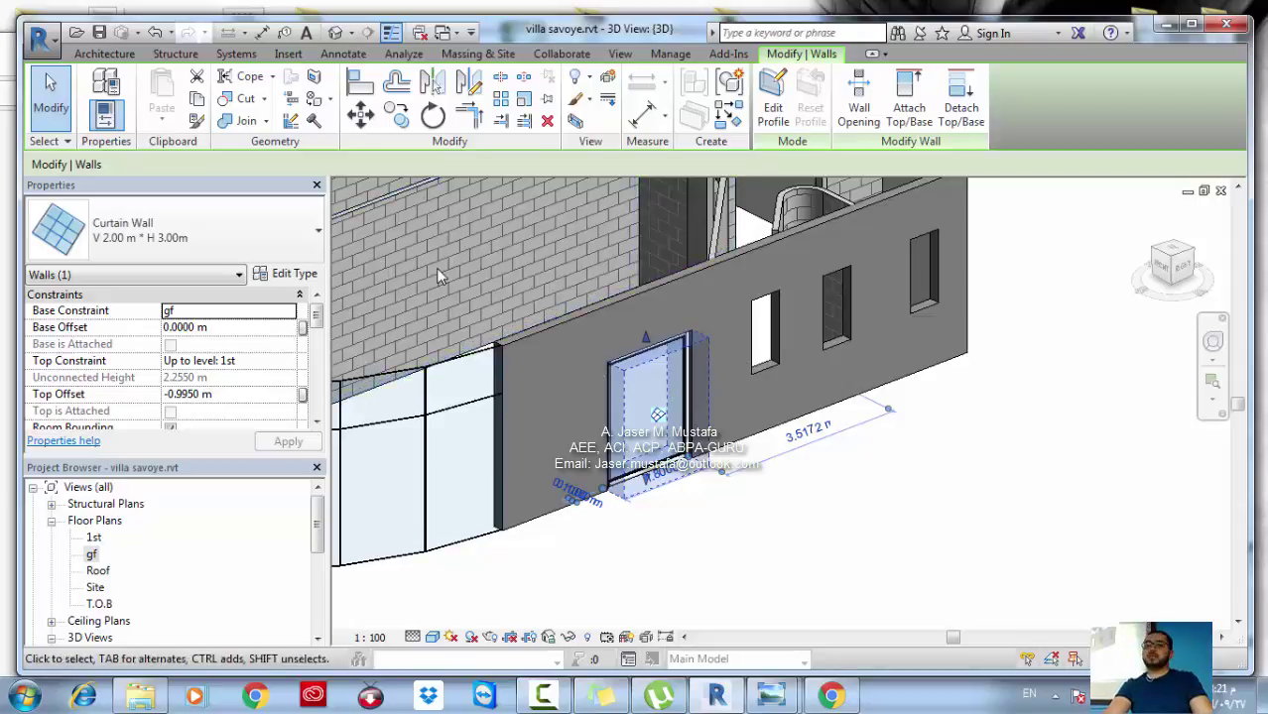
# Try to change the 200 mm plaster-finished wall behind the curved storefront to stacked wall - interior, and resolve the height error by deleting the element
pyautogui.moveTo(439, 272); pyautogui.dragTo(501, 304, button='middle')
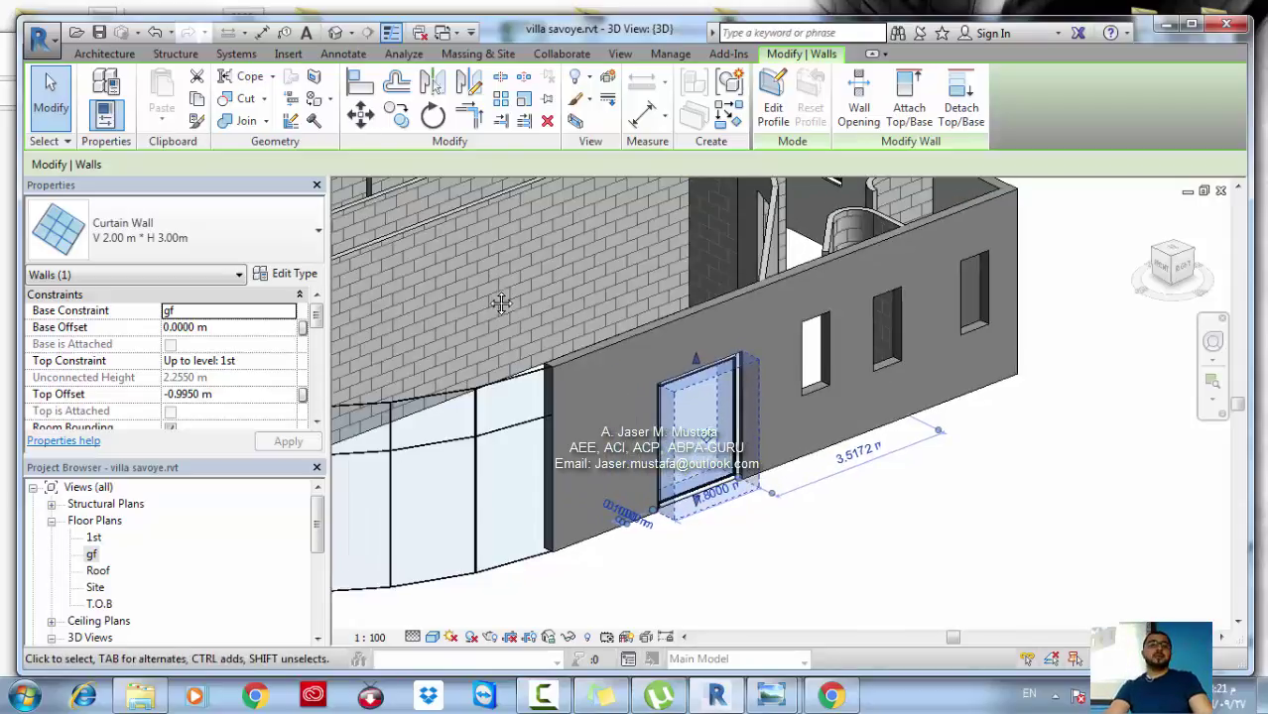
pyautogui.click(407, 288)
pyautogui.click(213, 233)
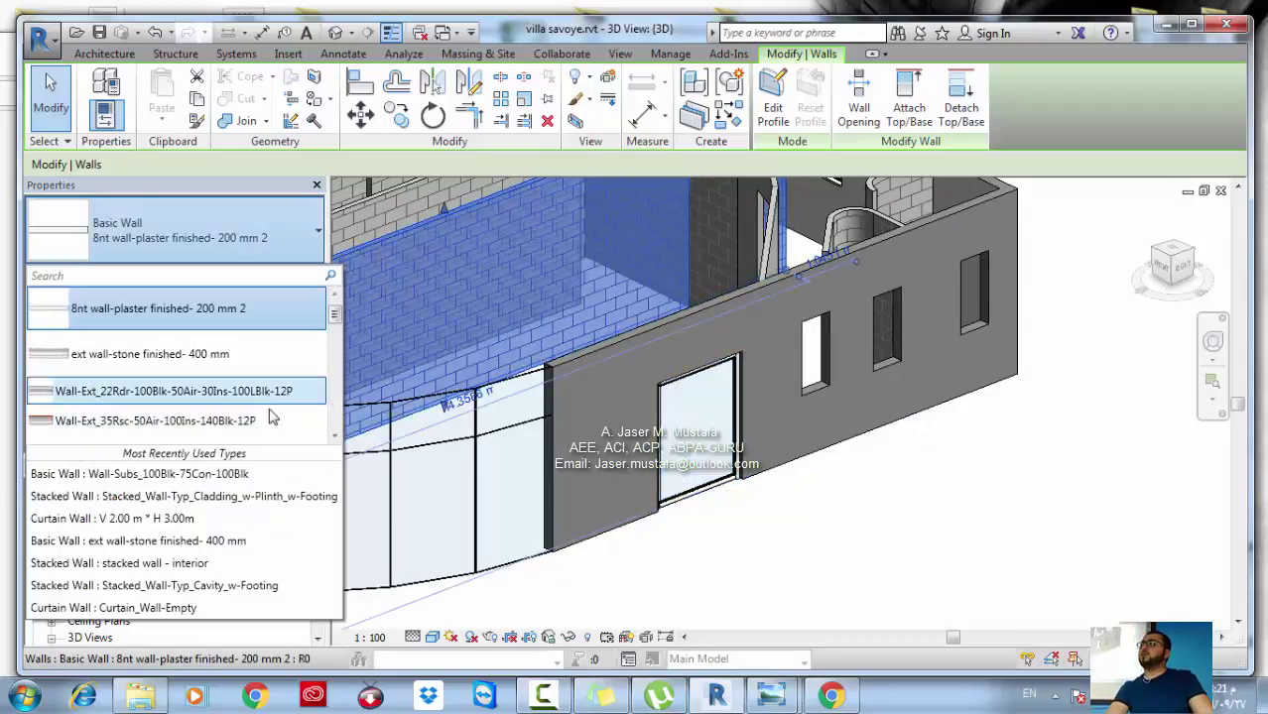
pyautogui.scroll(1, 213, 436)
pyautogui.scroll(-4, 224, 422)
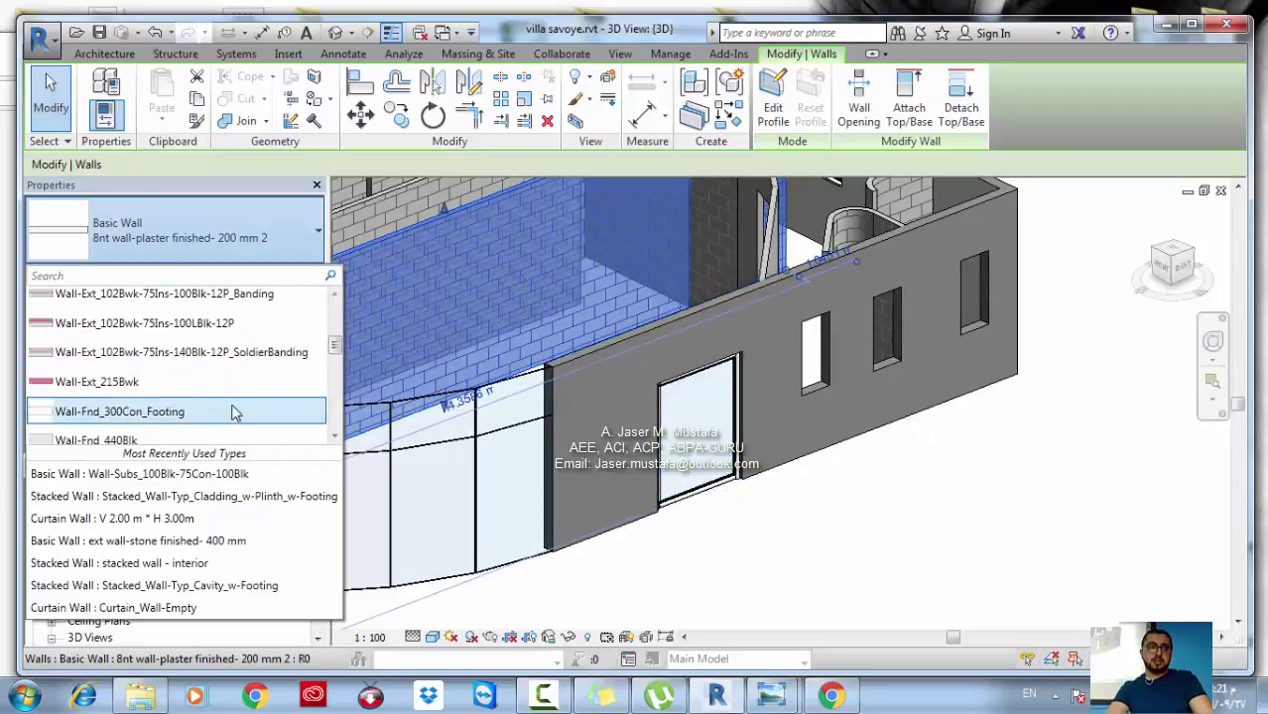
pyautogui.scroll(-2, 235, 393)
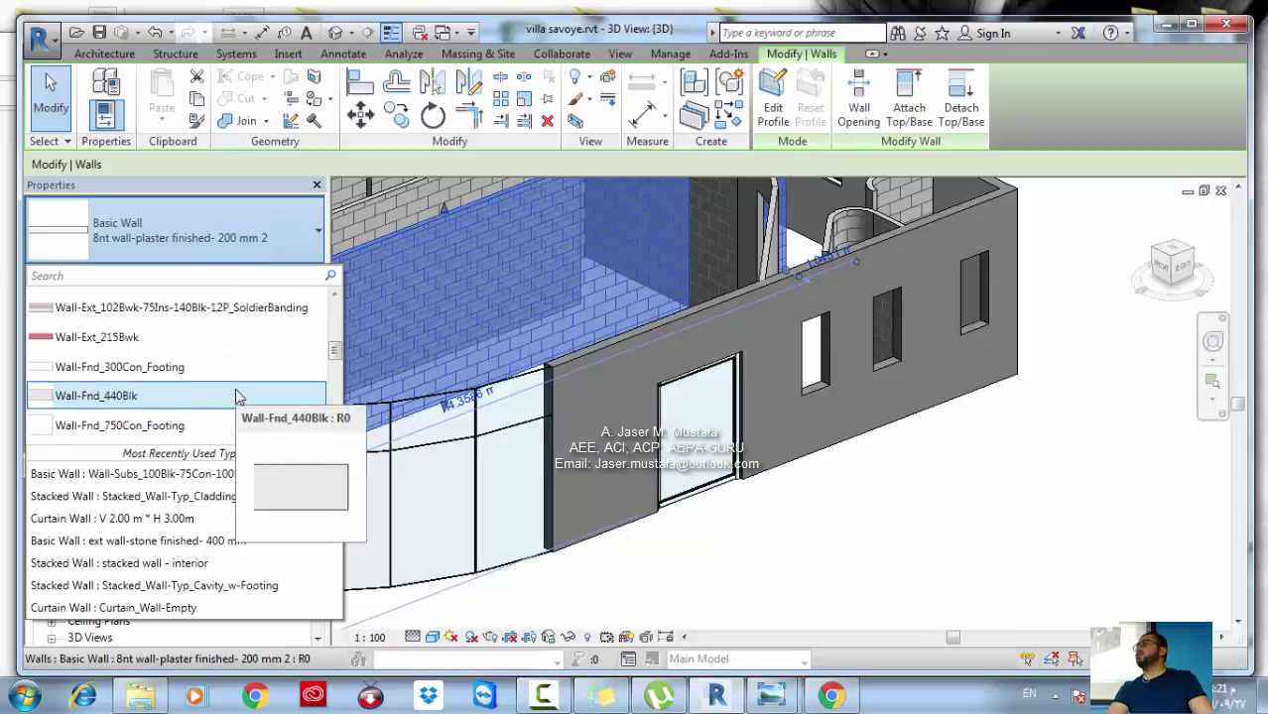
pyautogui.scroll(-6, 236, 362)
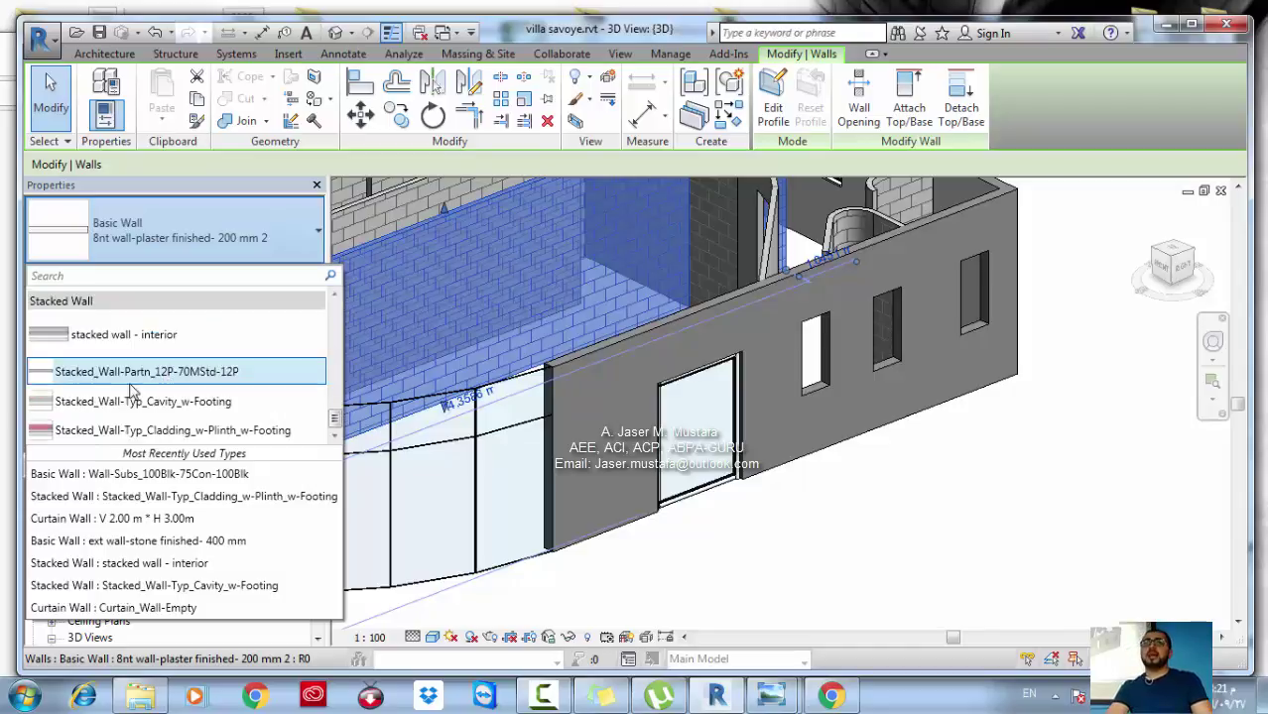
pyautogui.click(139, 335)
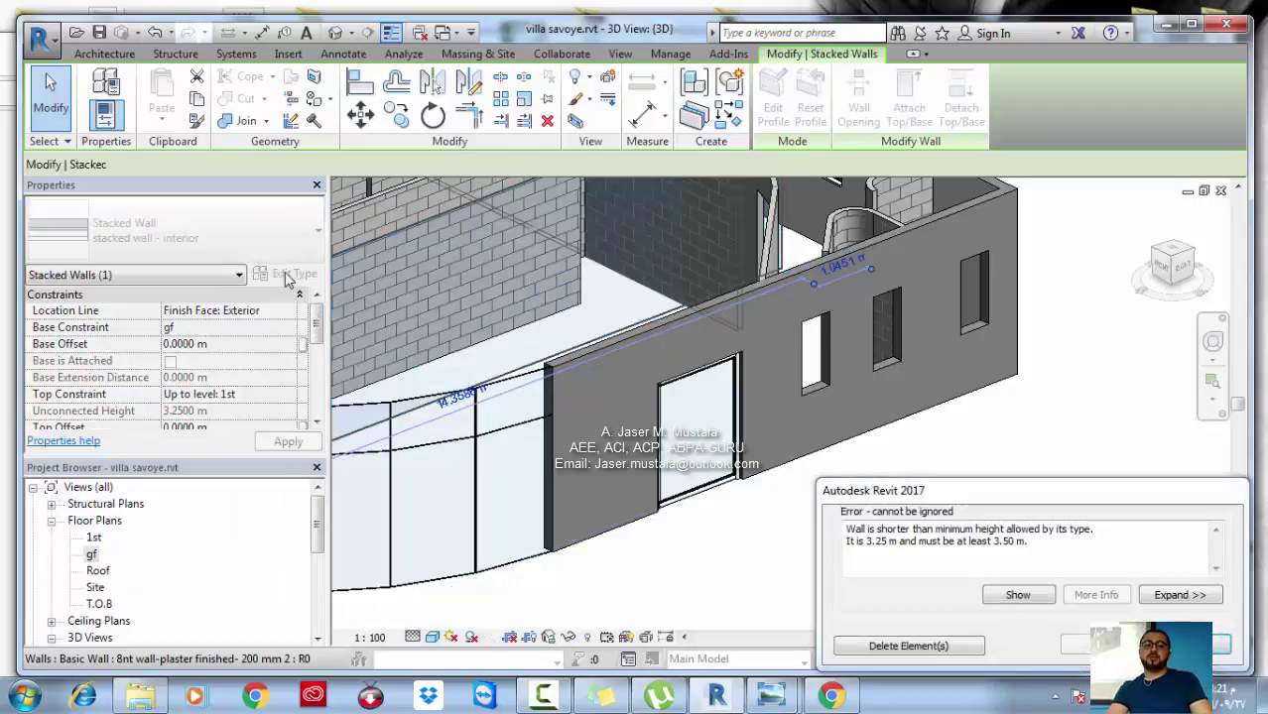
pyautogui.click(909, 646)
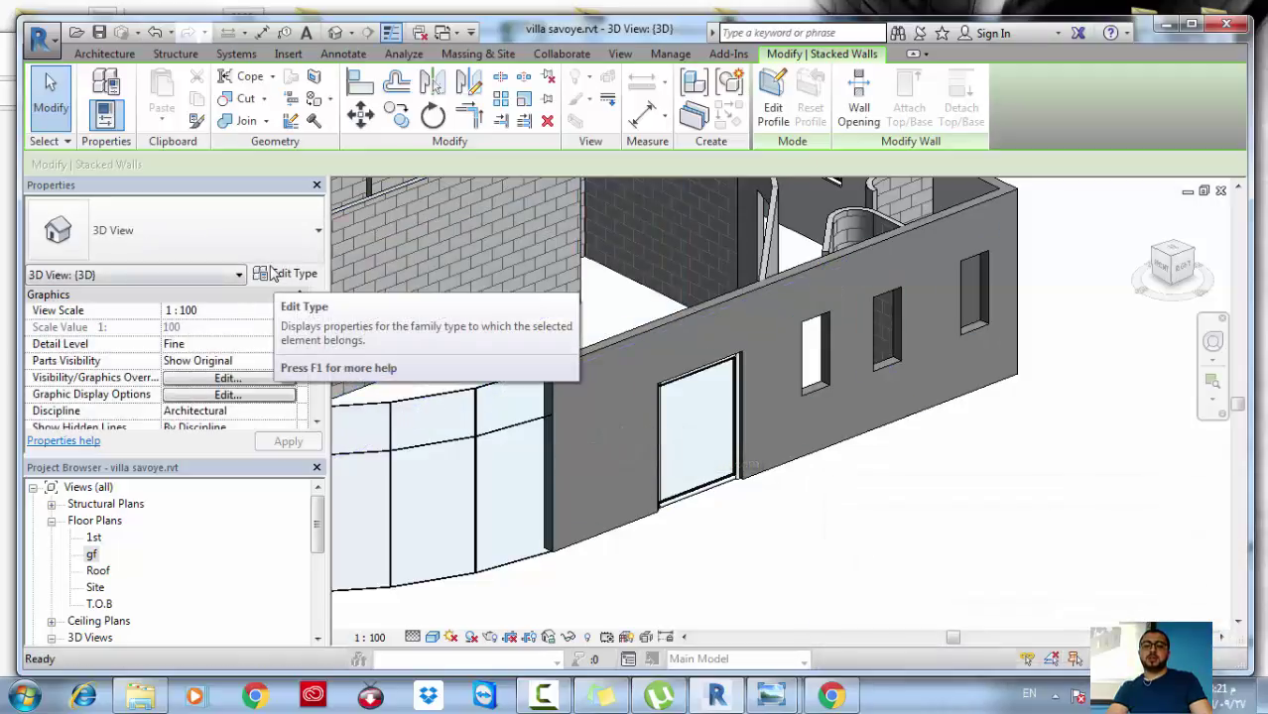
# Start a new wall of type stacked wall - interior and inspect the segment heights in its structure assembly
pyautogui.press('w')
pyautogui.press('a')
pyautogui.click(252, 238)
pyautogui.scroll(-1, 187, 354)
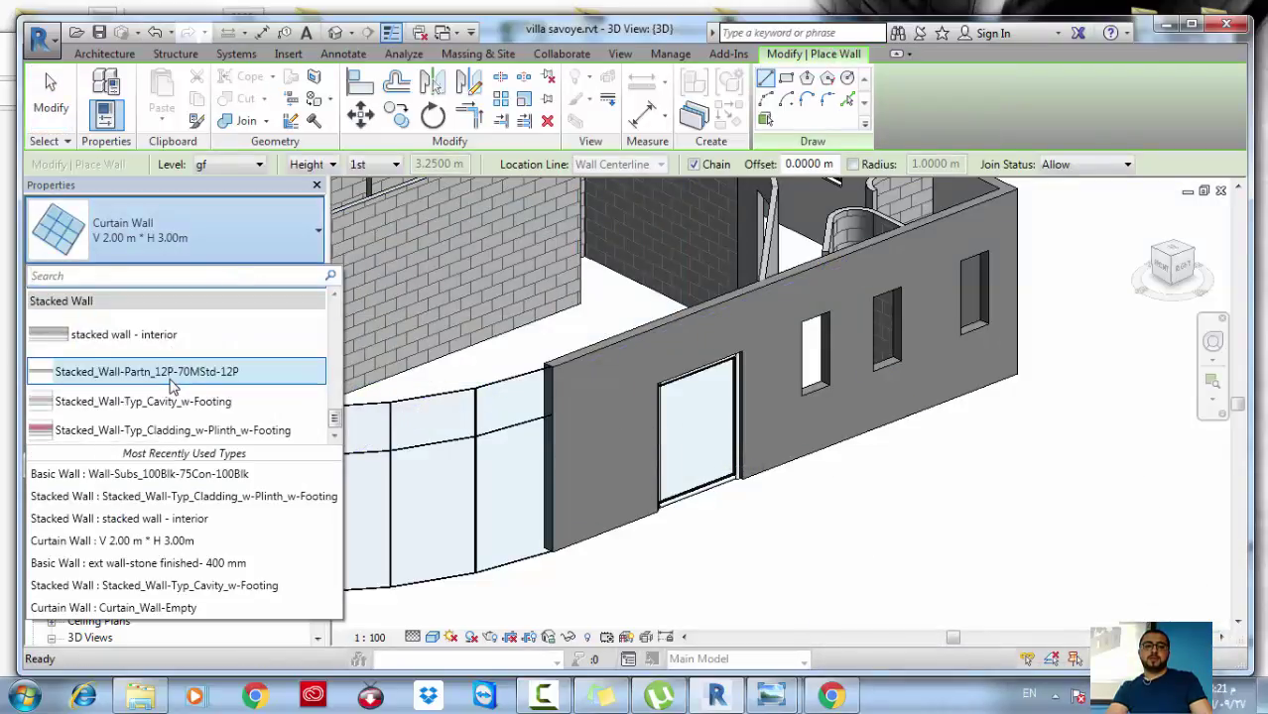
pyautogui.click(99, 334)
pyautogui.click(288, 274)
pyautogui.click(894, 207)
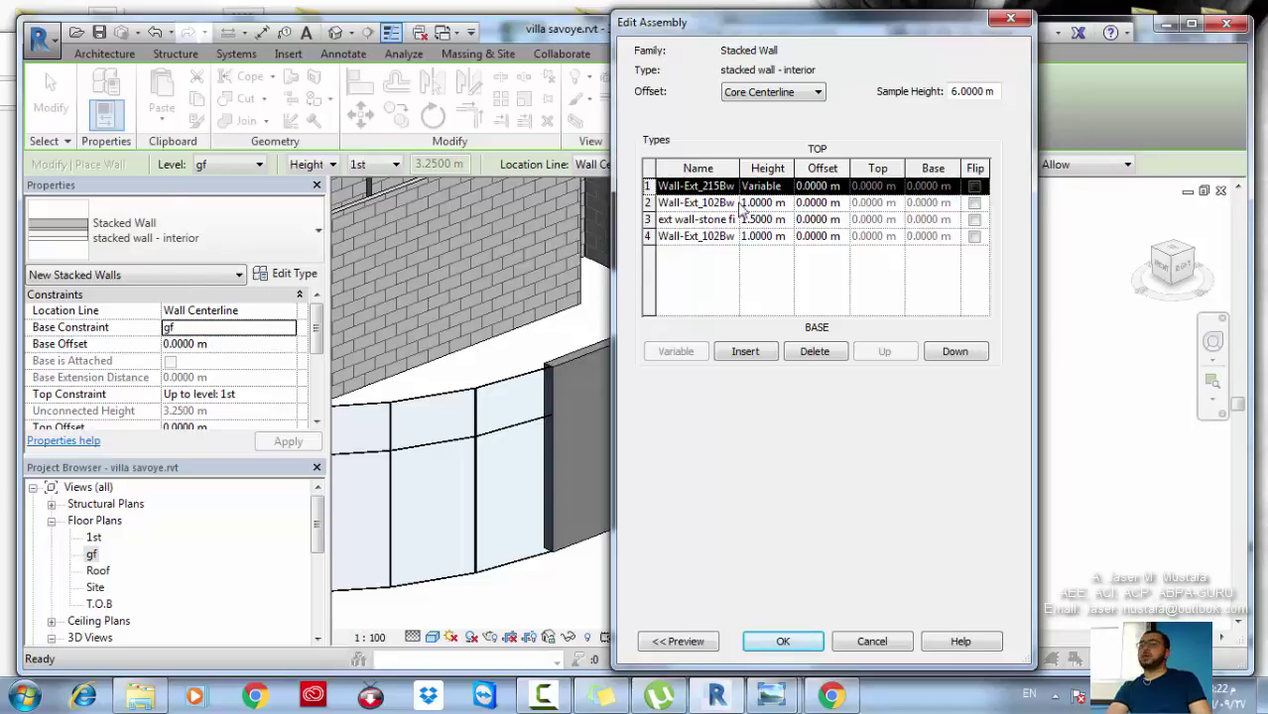
pyautogui.click(1010, 20)
pyautogui.click(1006, 20)
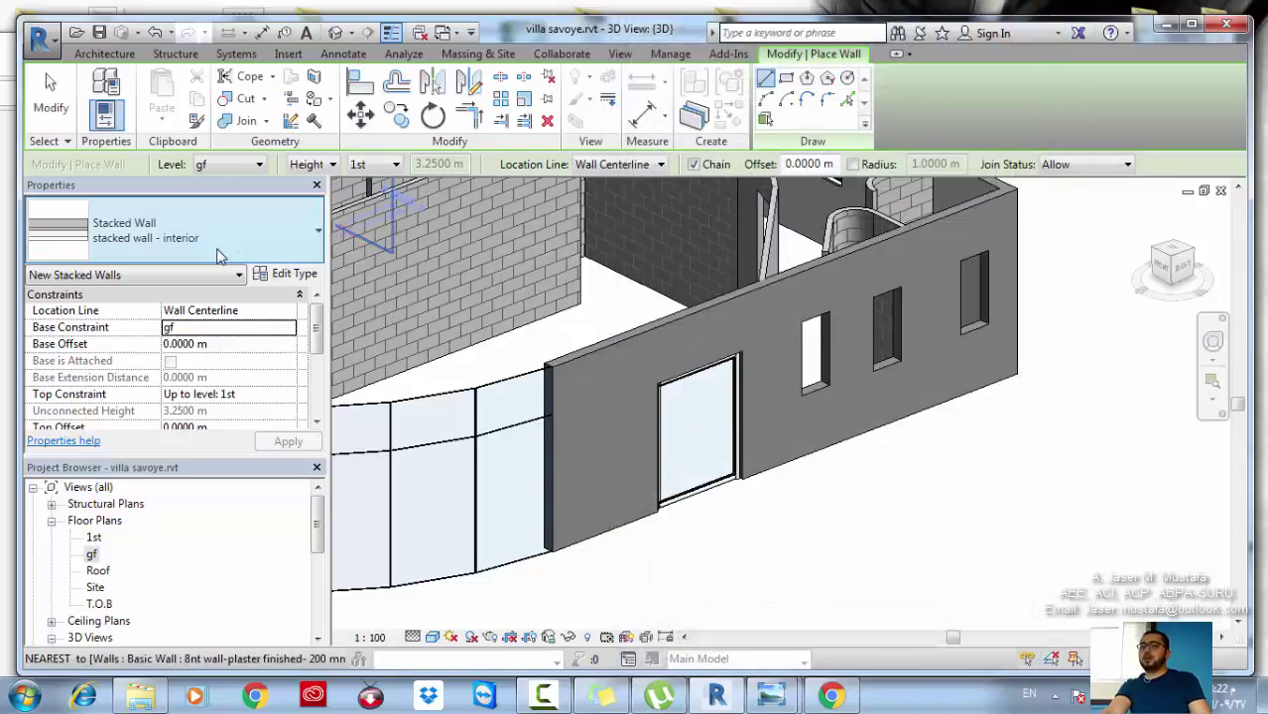
# Review the available curtain wall types and the type properties of stacked wall - interior
pyautogui.click(218, 253)
pyautogui.scroll(10, 149, 332)
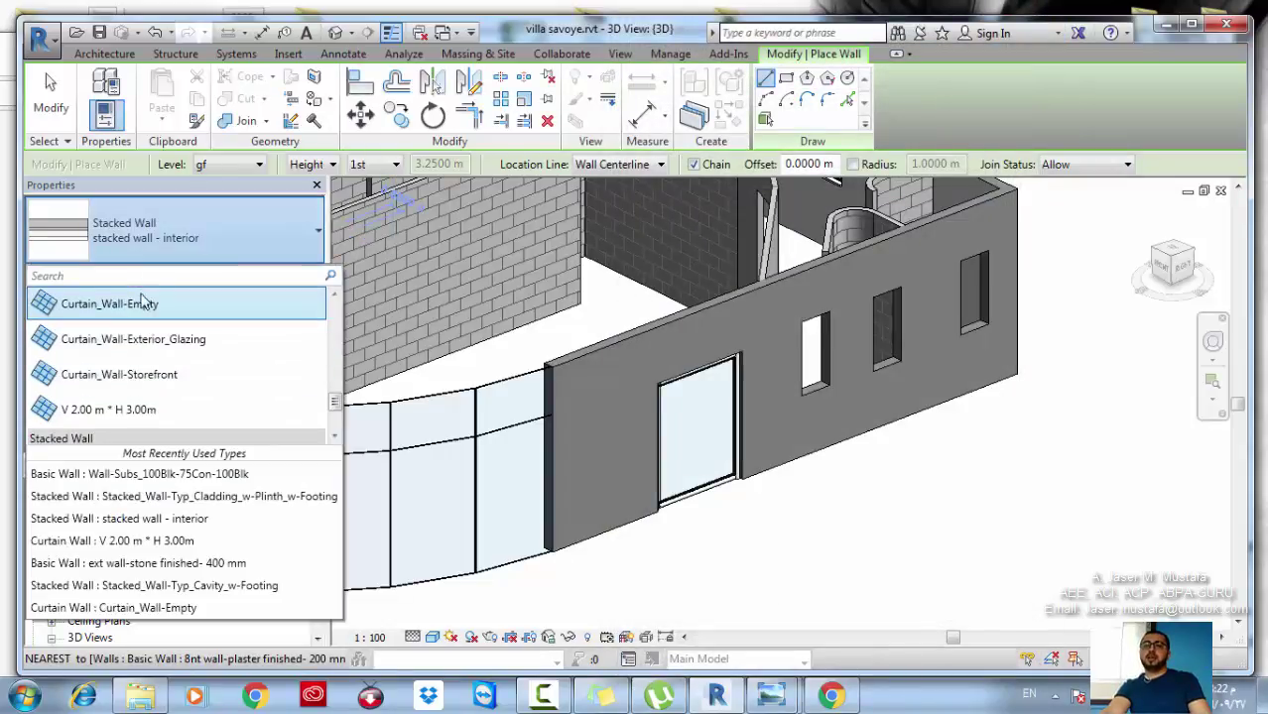
pyautogui.press('Escape')
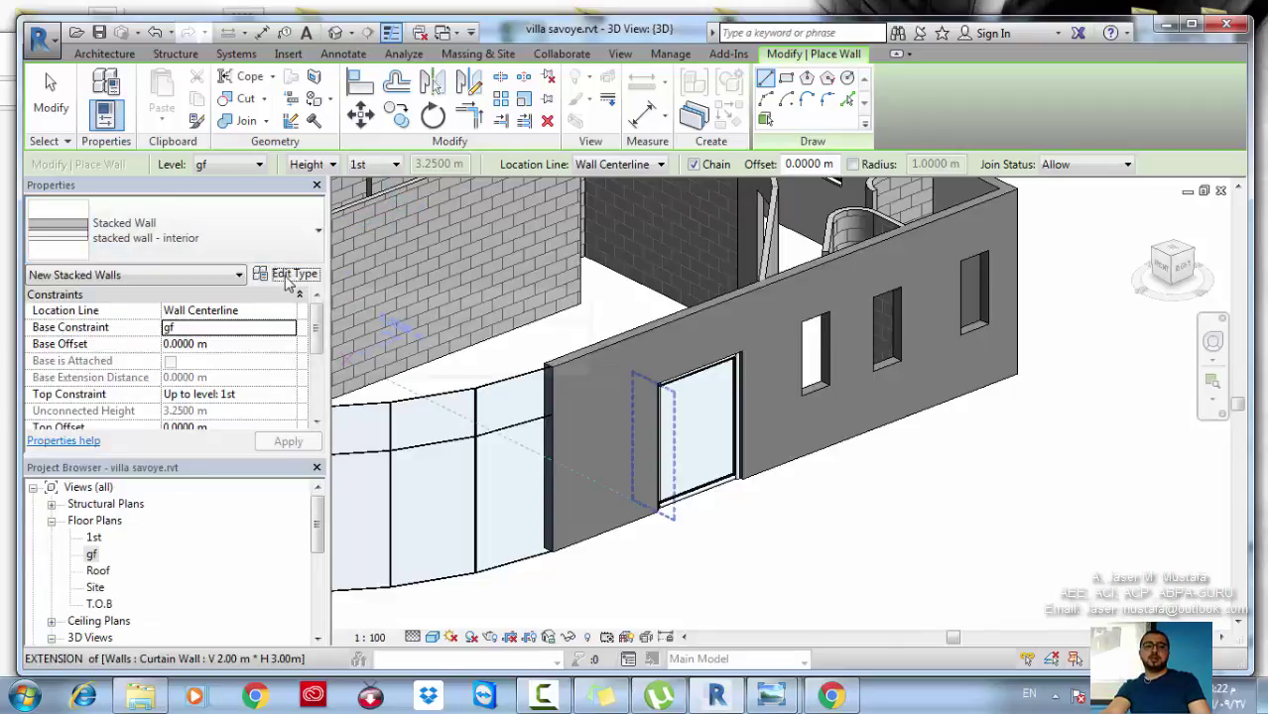
pyautogui.click(288, 274)
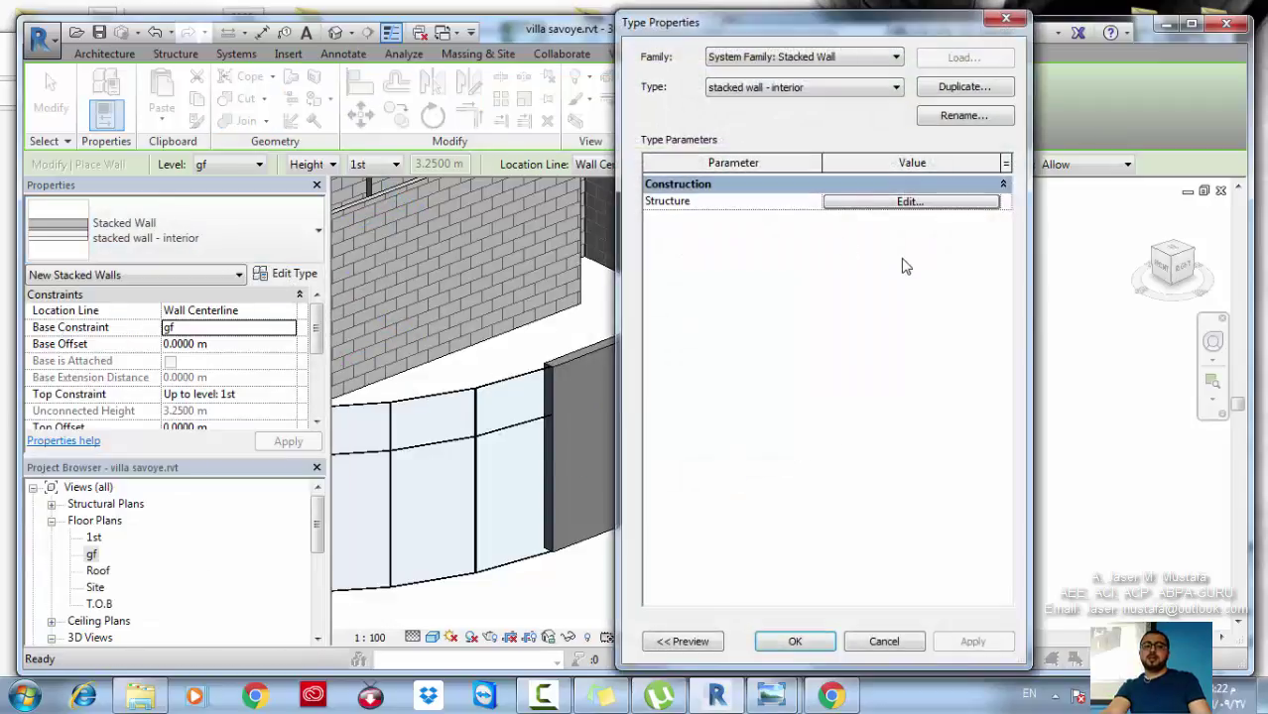
pyautogui.click(1006, 19)
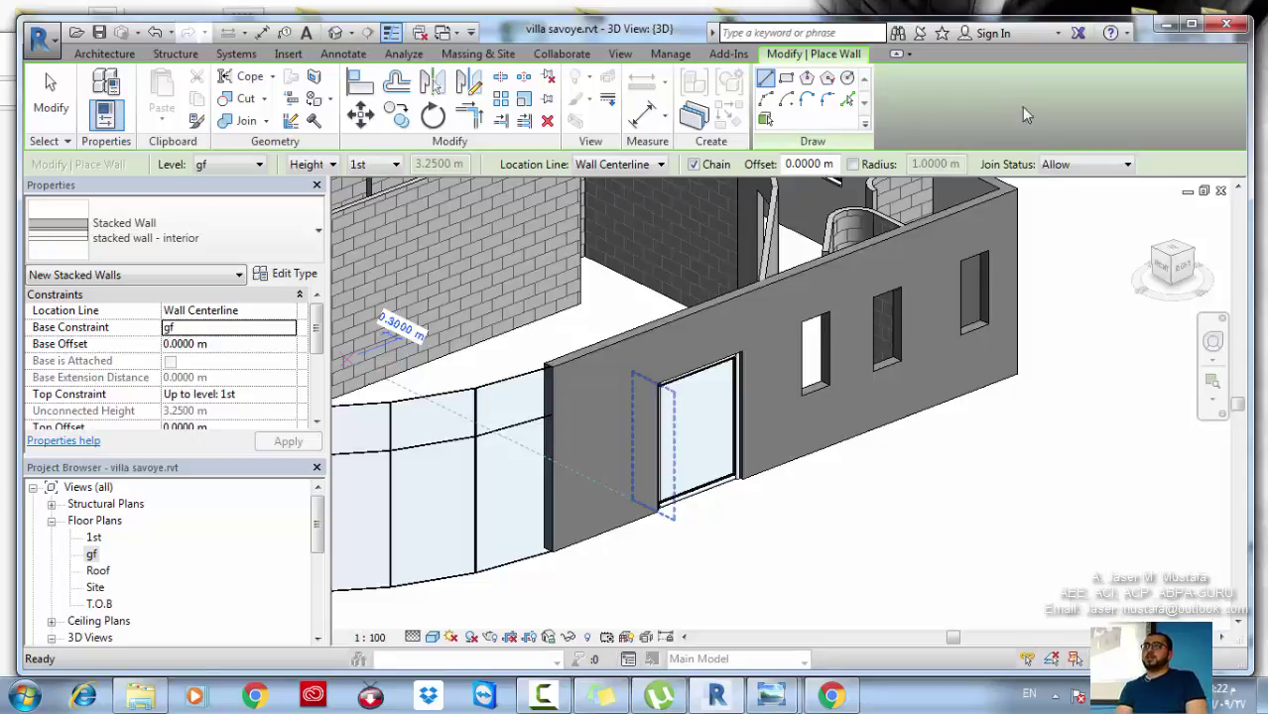
pyautogui.scroll(-3, 853, 332)
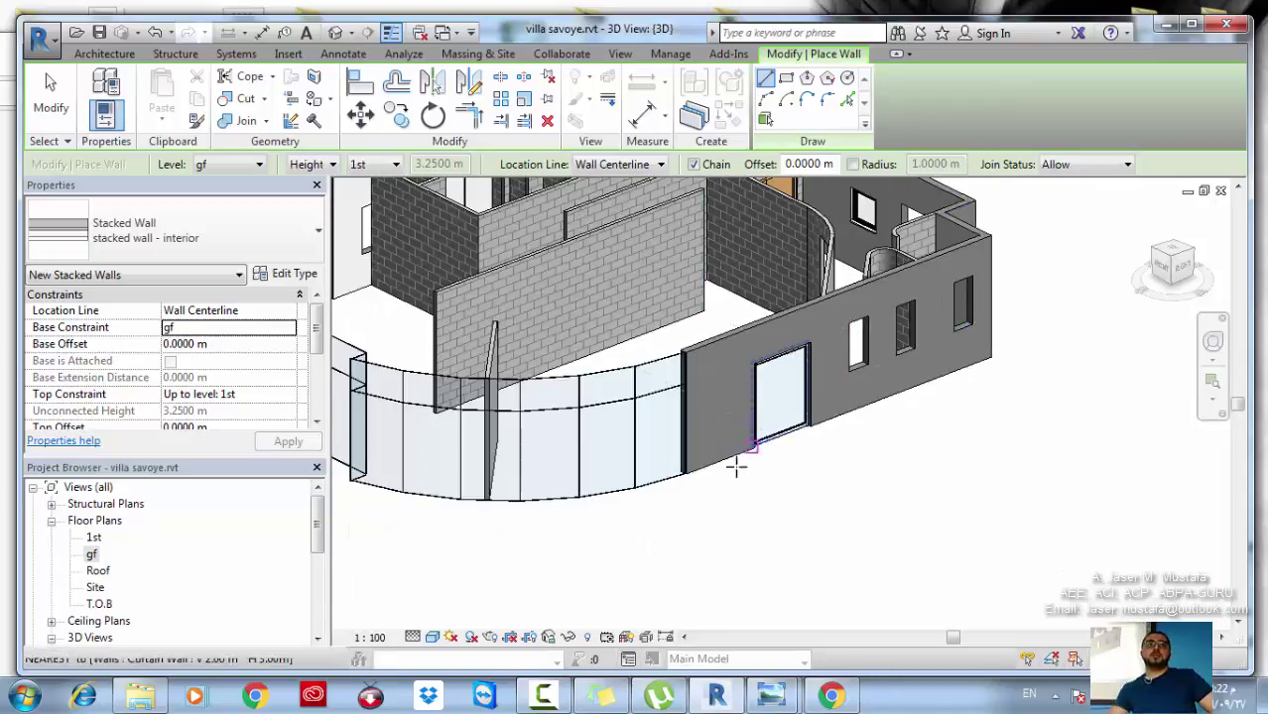